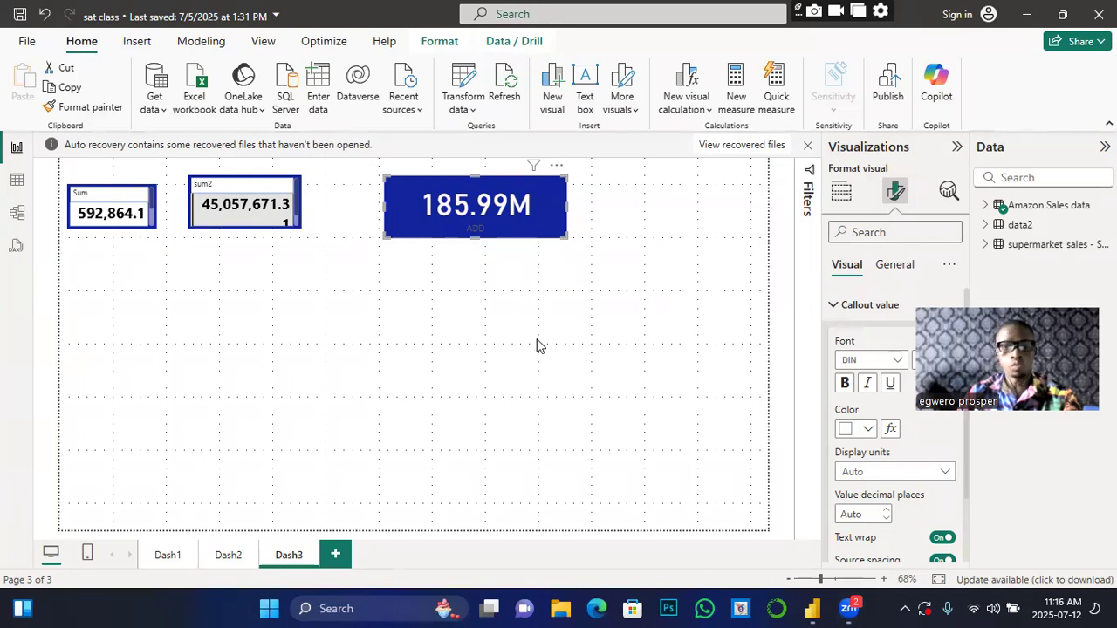
Step: View the Dash1 Amazon Sales dashboard, then move to the empty Dash2 page
left_click(166, 554)
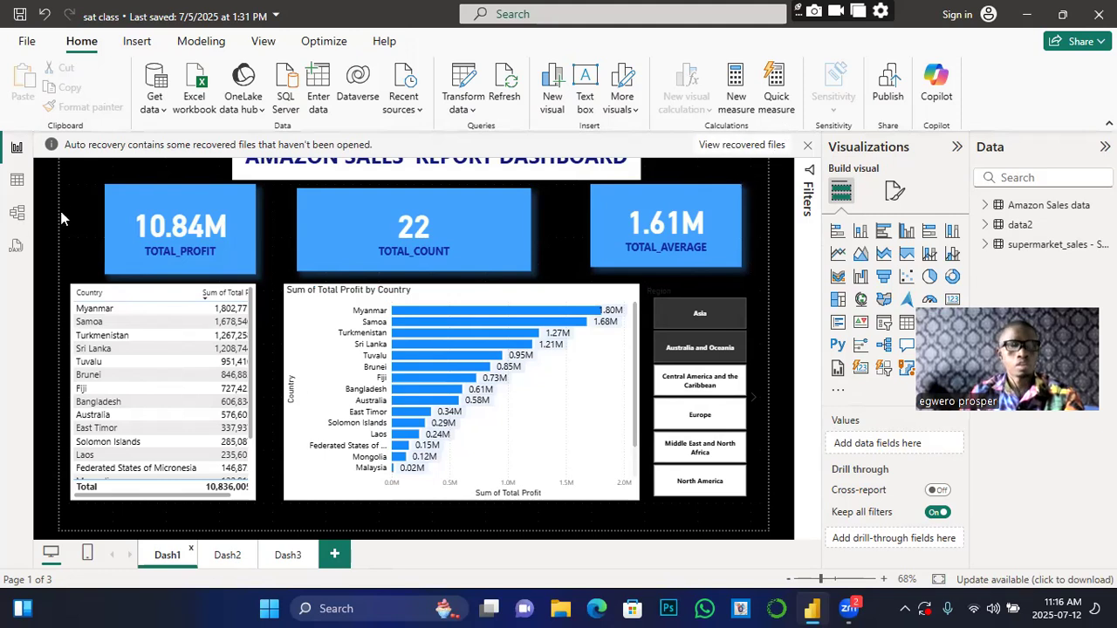
left_click(220, 559)
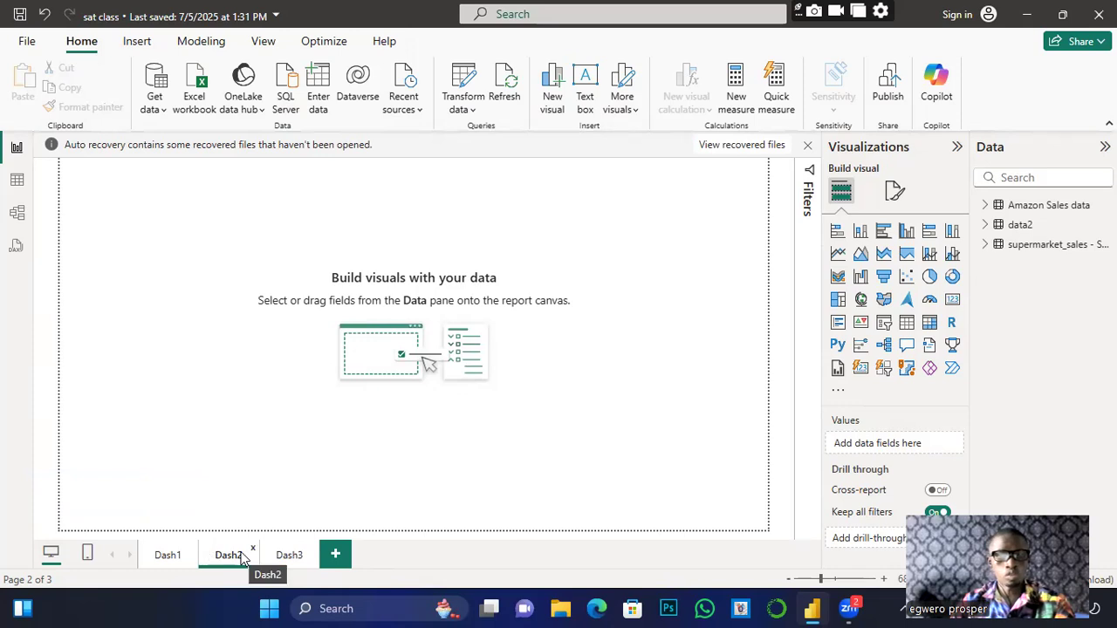
Step: On Dash3, line up the Sum, sum2 and 185.99M cards in an evenly spaced, similarly sized row
left_click(282, 556)
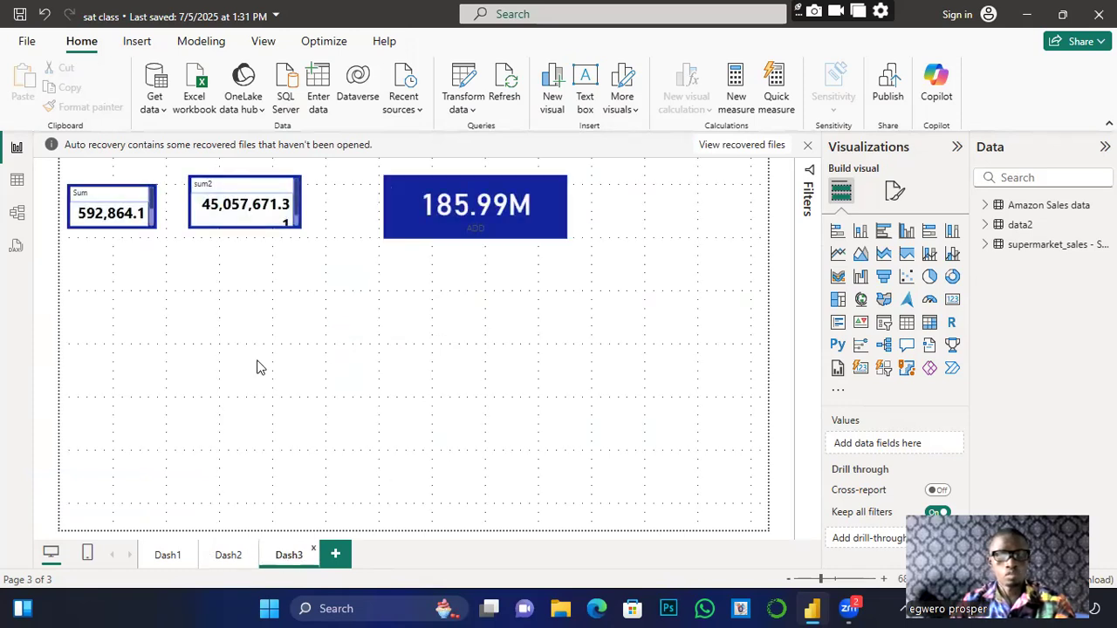
left_click_drag(561, 187, 721, 193)
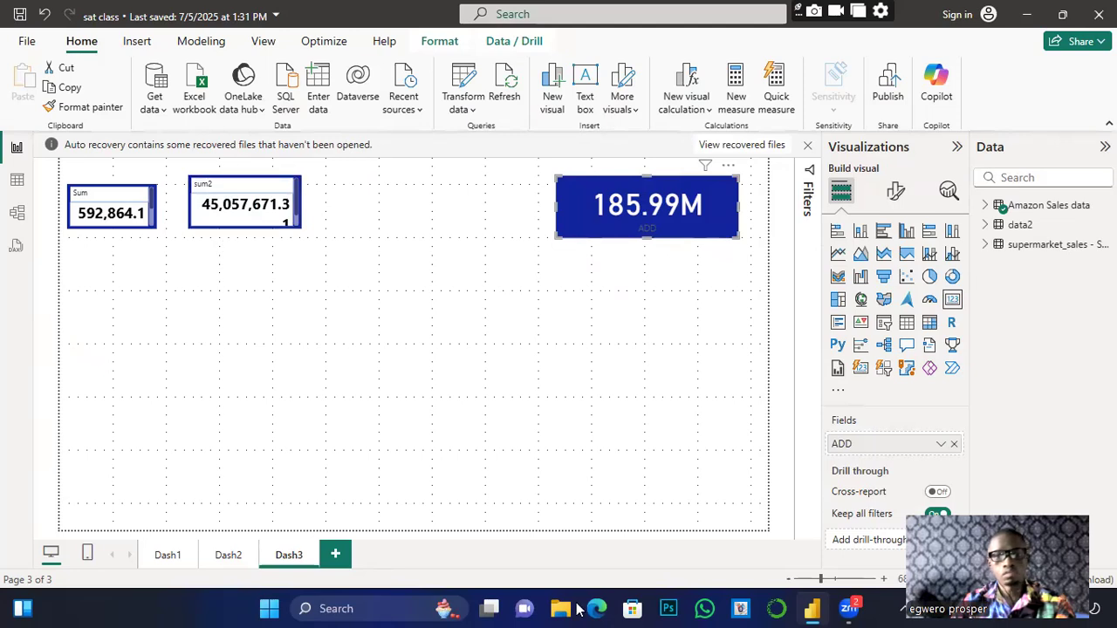
left_click_drag(244, 222, 413, 231)
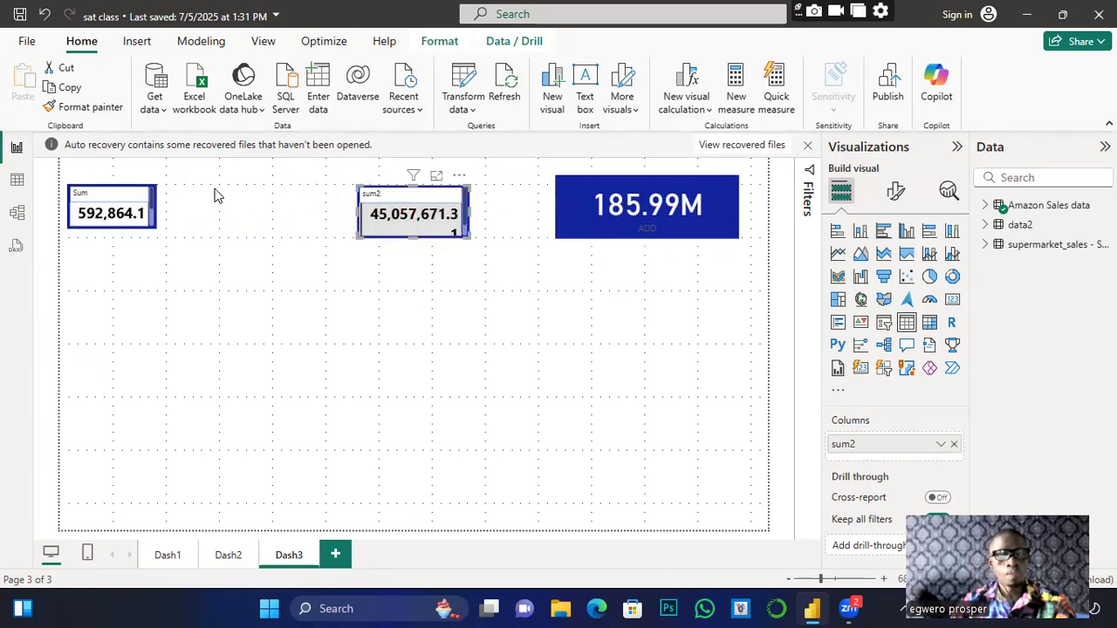
left_click_drag(157, 236, 270, 230)
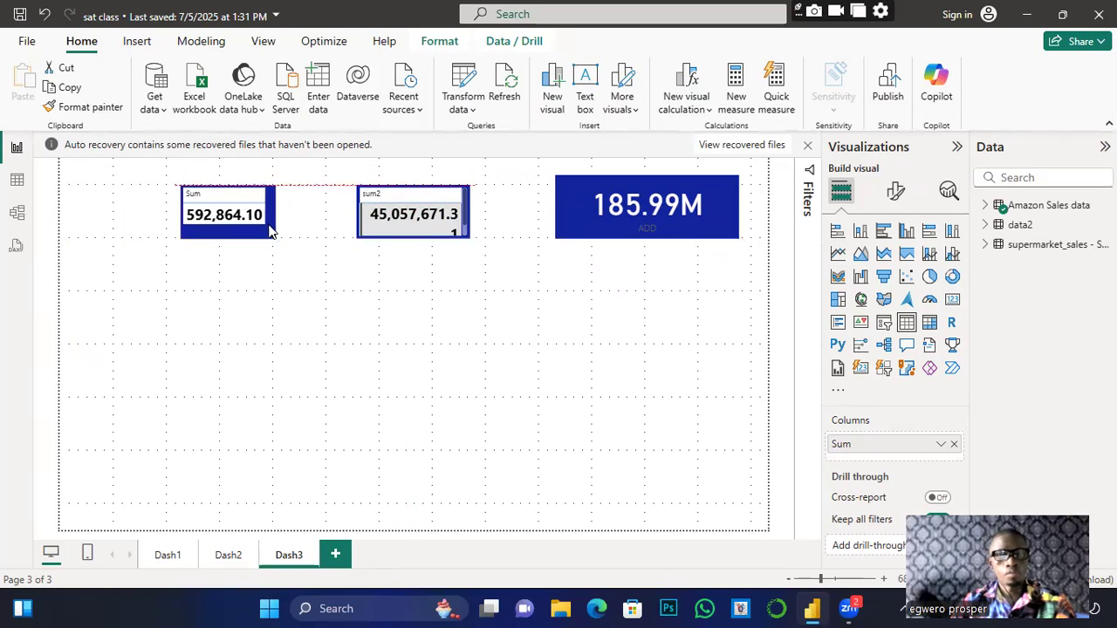
left_click_drag(571, 205, 538, 212)
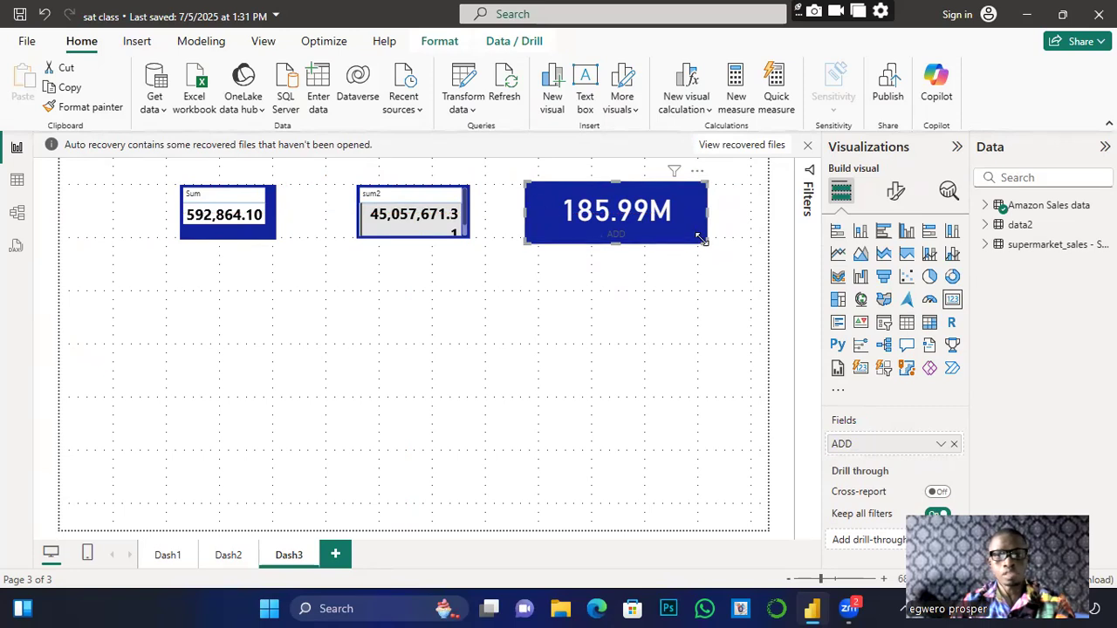
left_click_drag(703, 239, 667, 237)
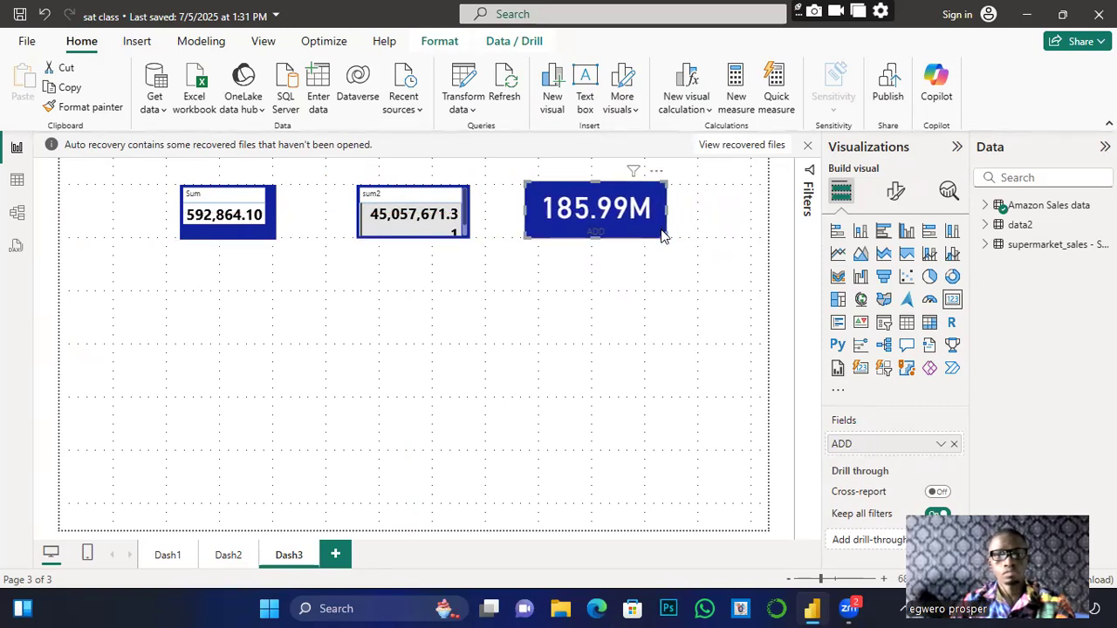
left_click(322, 352)
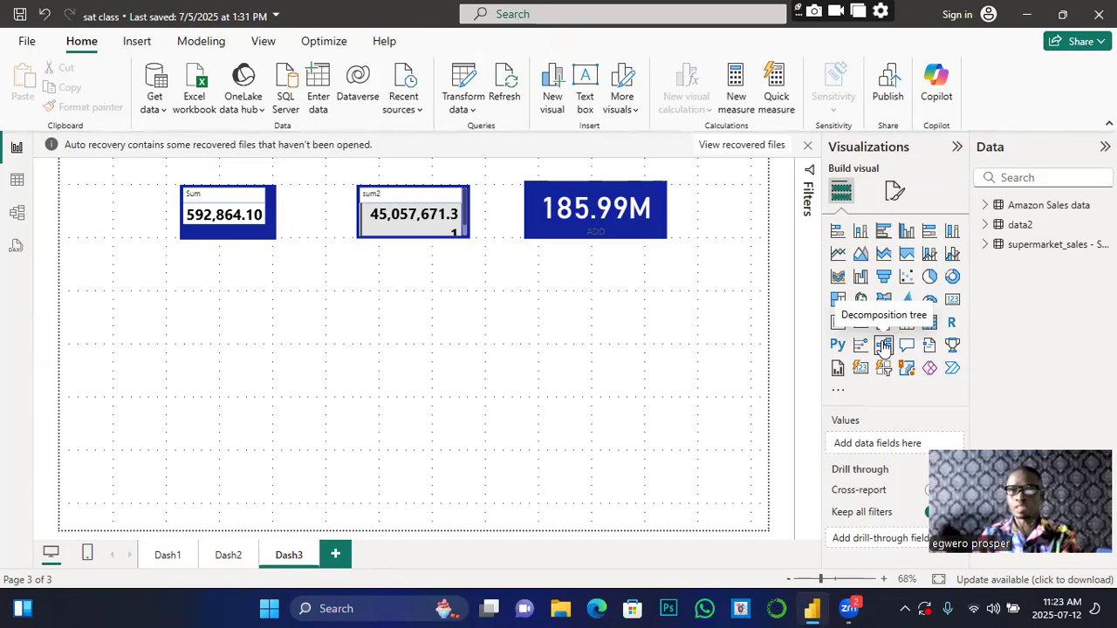
Step: Expand the Amazon Sales data table and scroll its field list to find Total Profit
left_click(983, 207)
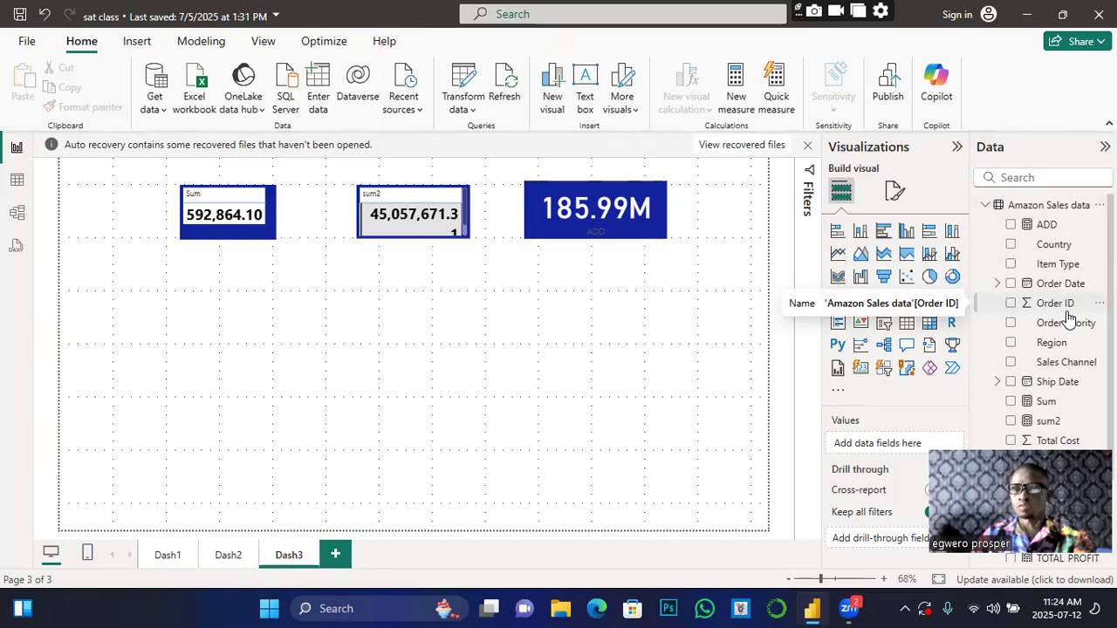
scroll(1068, 318, "down", 1)
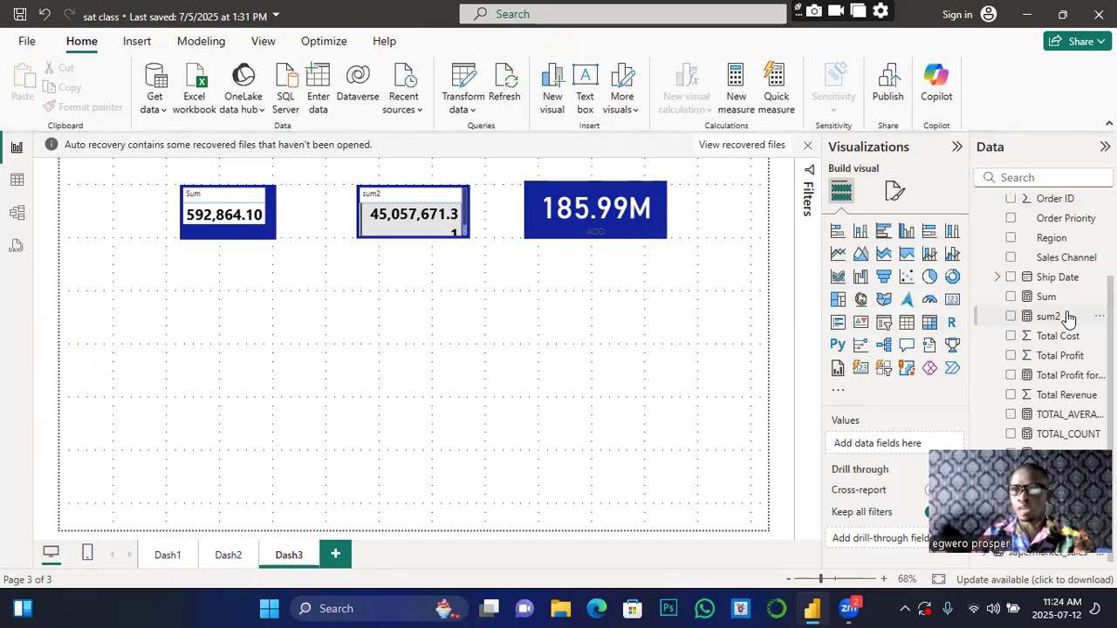
scroll(1069, 317, "up", 1)
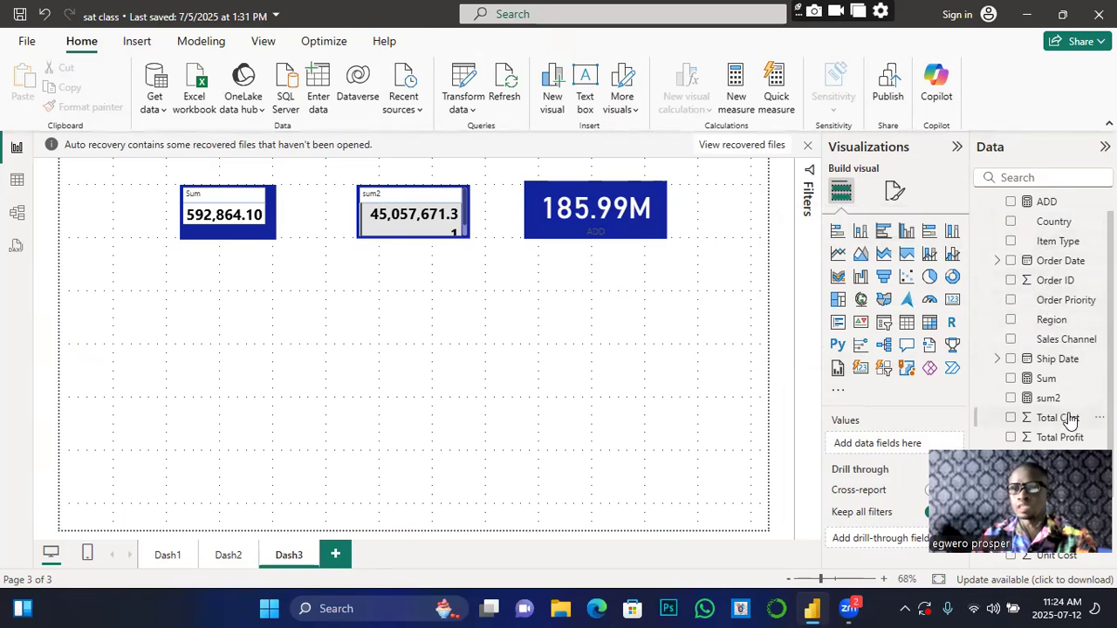
scroll(1081, 423, "down", 2)
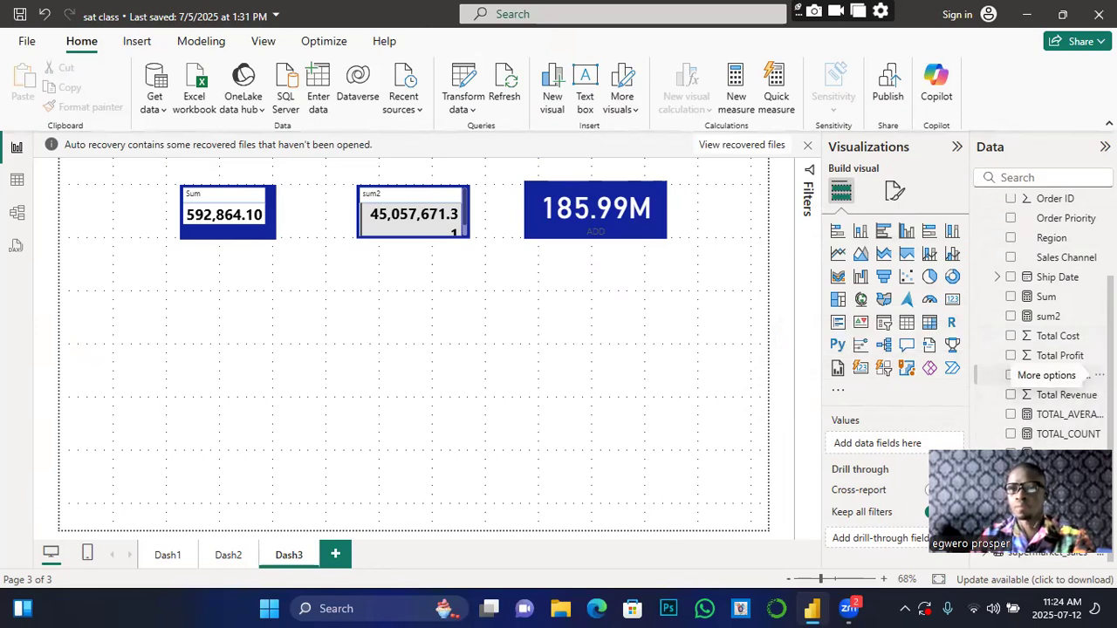
scroll(1066, 358, "up", 2)
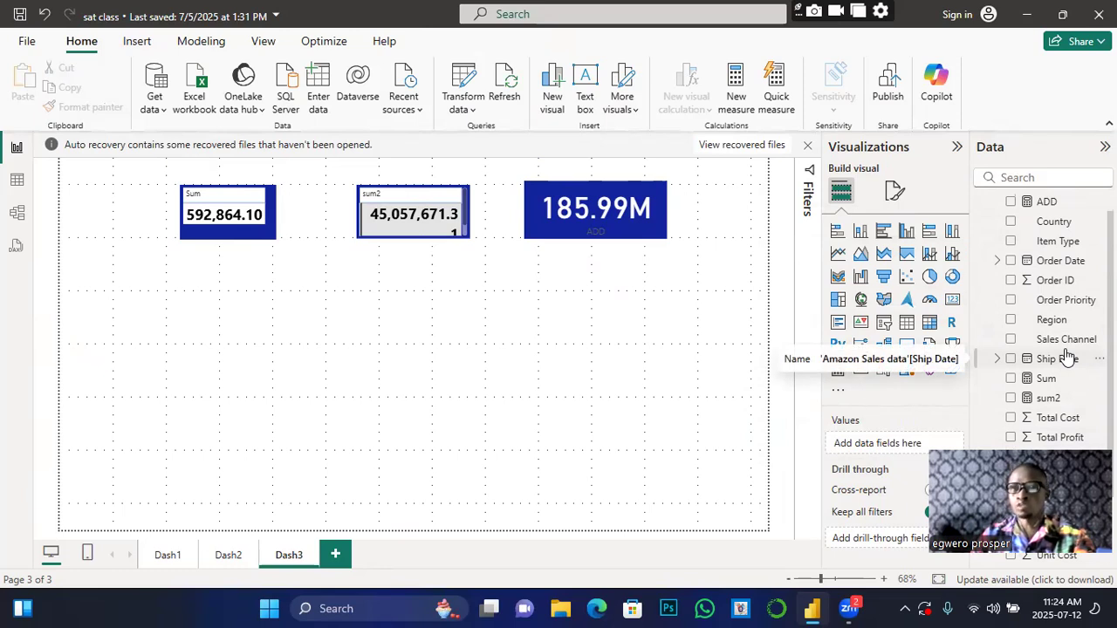
scroll(1066, 358, "down", 2)
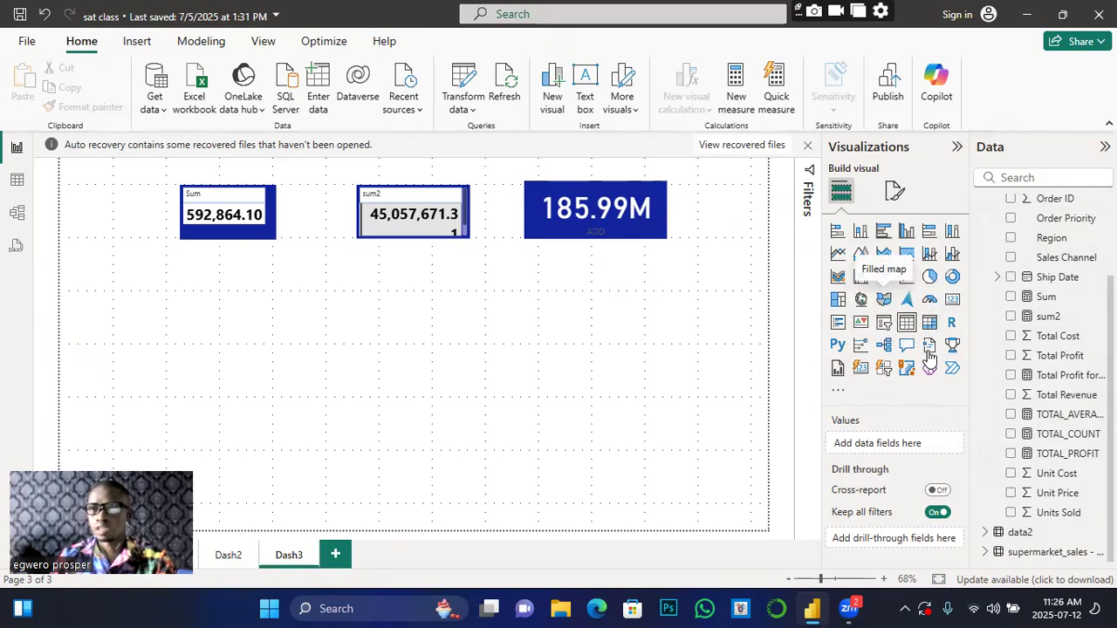
Step: Insert a decomposition tree visual and position it at the left beneath the Sum card
left_click(884, 346)
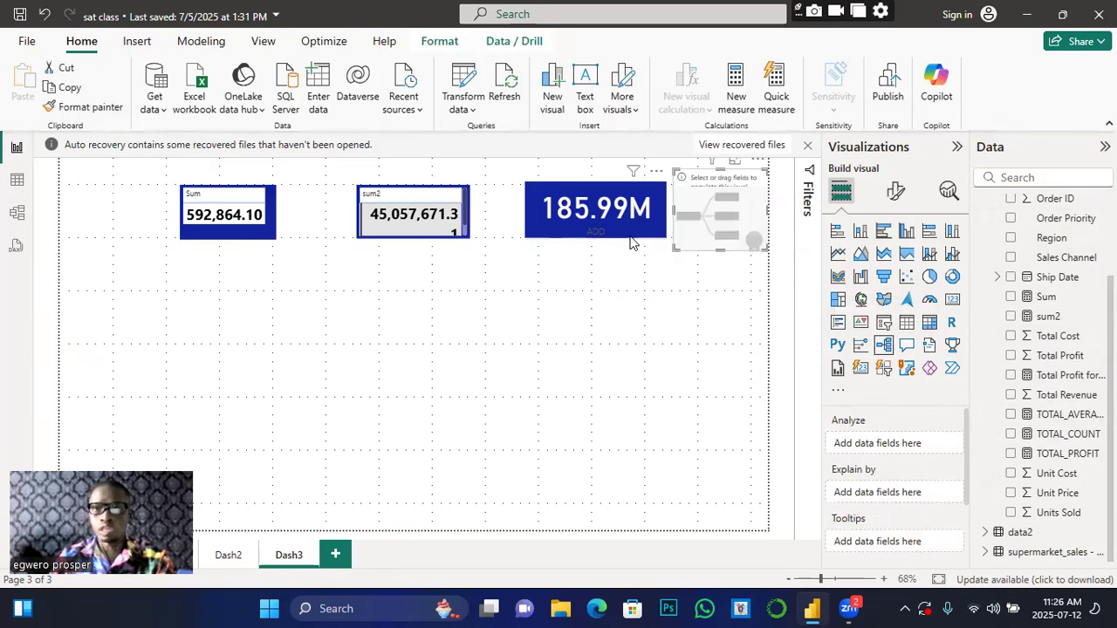
left_click_drag(746, 193, 153, 295)
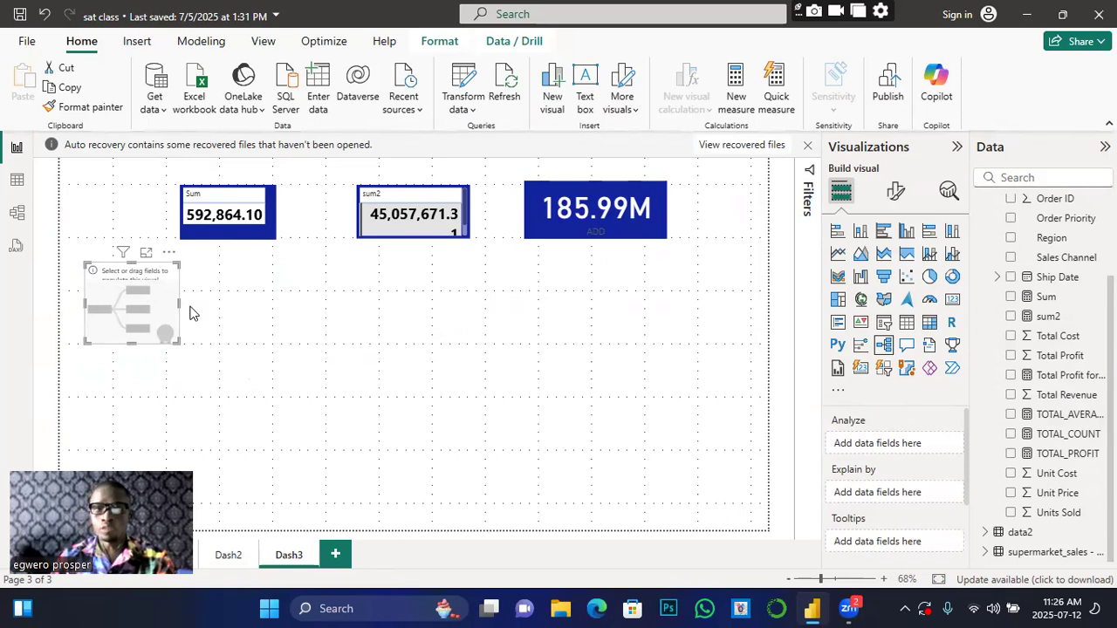
left_click_drag(165, 299, 730, 301)
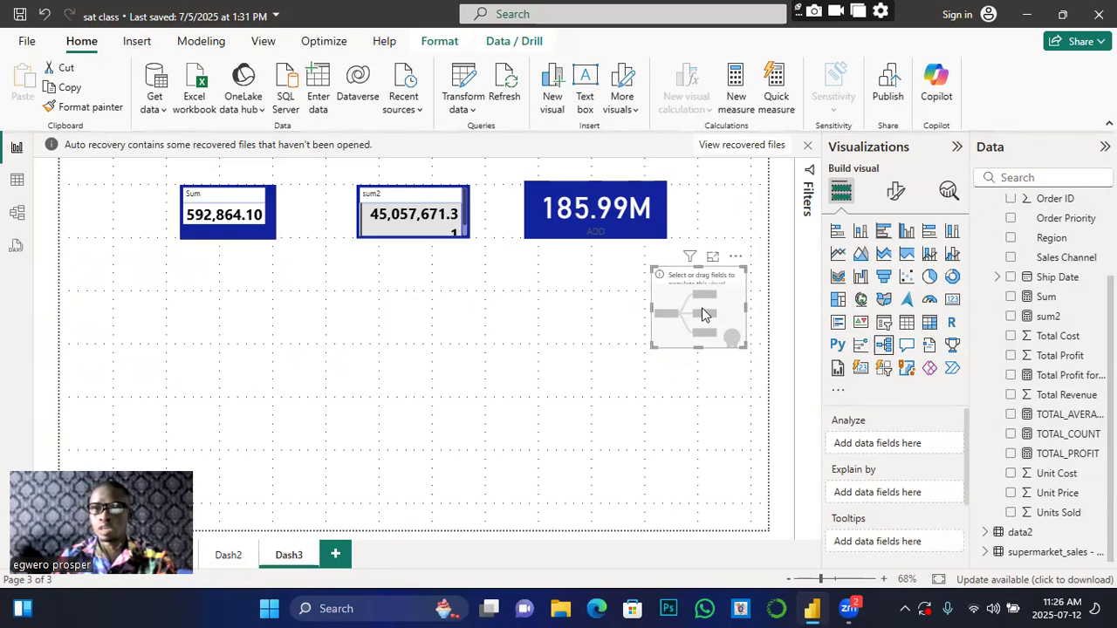
left_click_drag(702, 303, 130, 299)
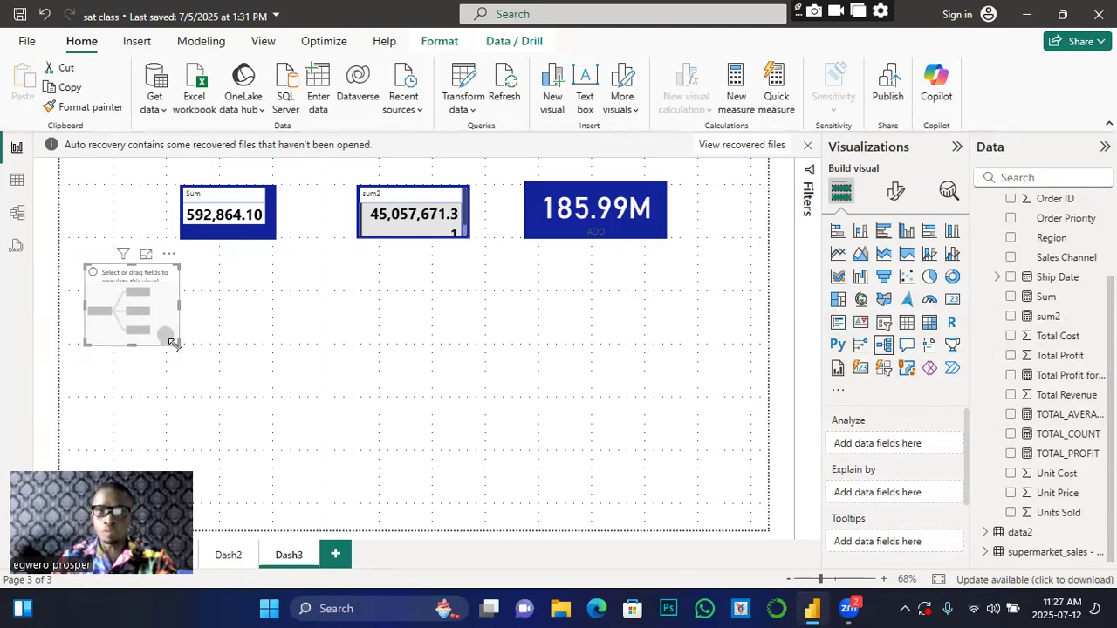
Step: Enlarge the decomposition tree and set Total Profit as its Analyze value, showing 45,057,671.31
left_click_drag(176, 343, 214, 441)
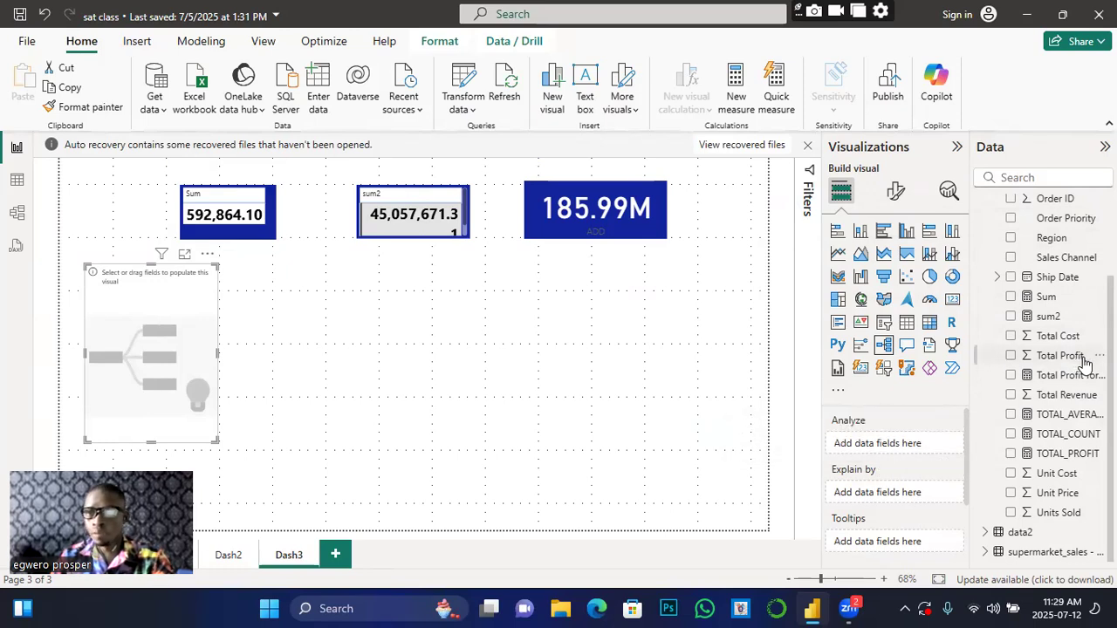
left_click_drag(1012, 369, 888, 427)
left_click_drag(873, 433, 907, 443)
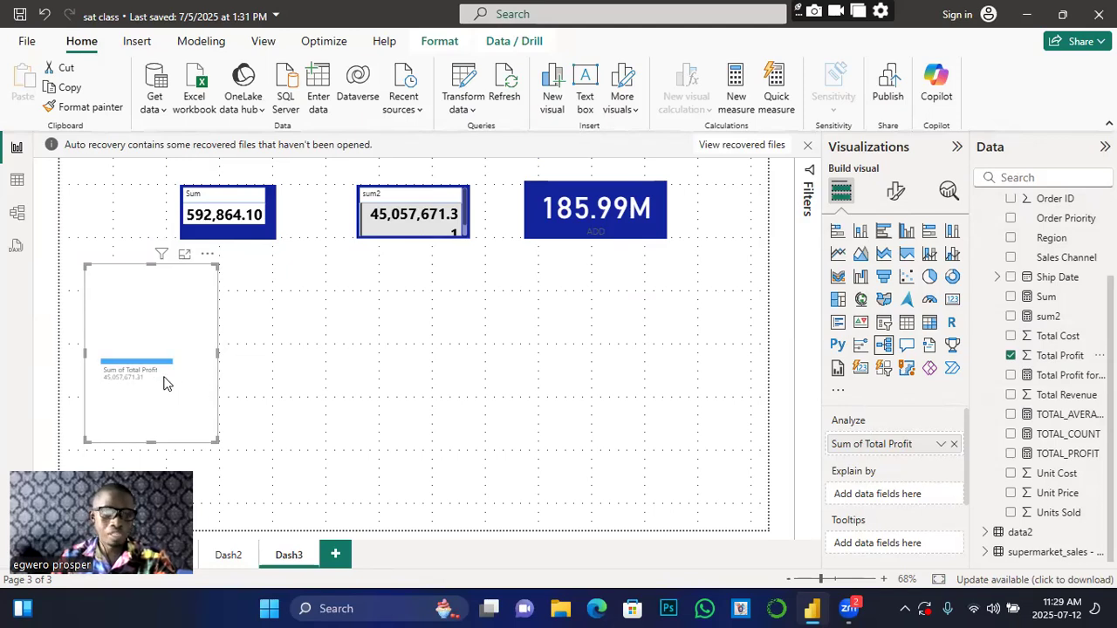
mouse_move(166, 384)
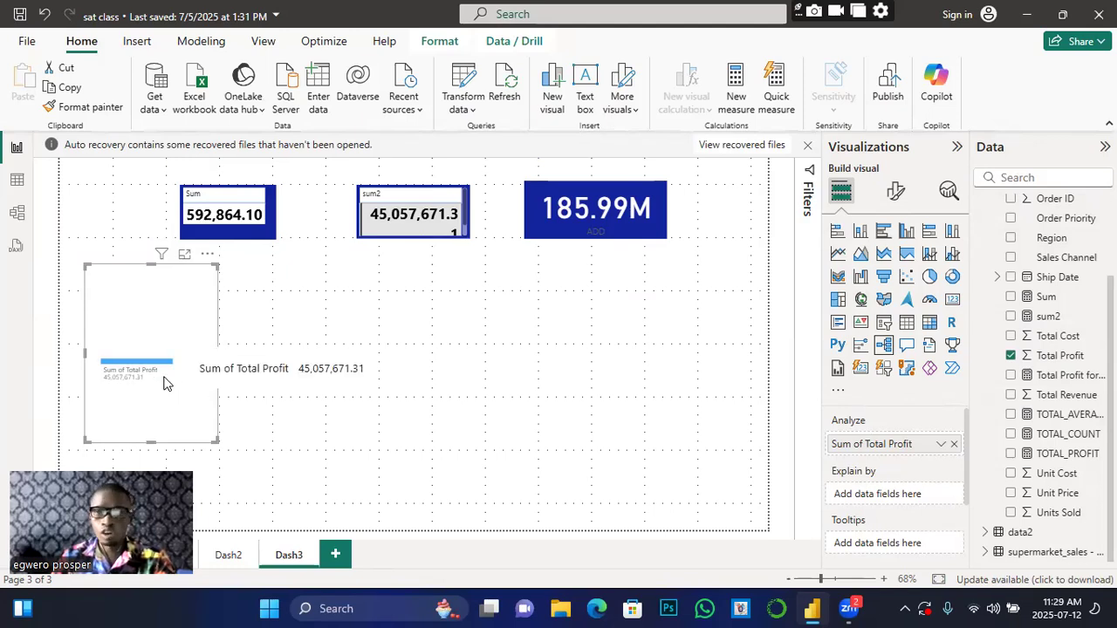
left_click(890, 198)
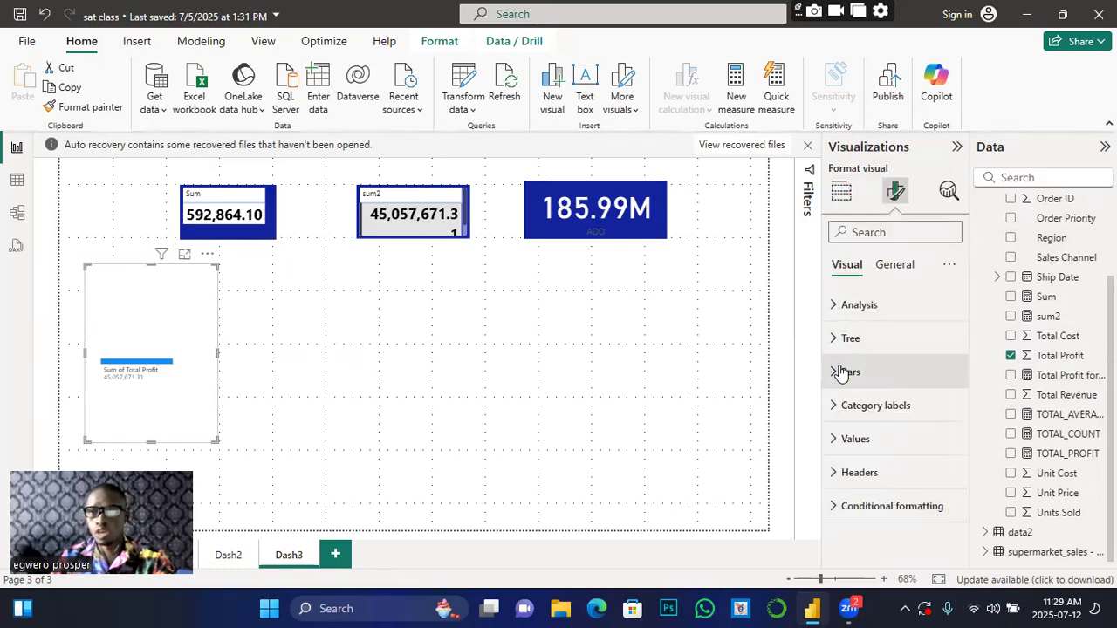
Step: Make the decomposition tree's value labels bold with a font size of 16
left_click(836, 439)
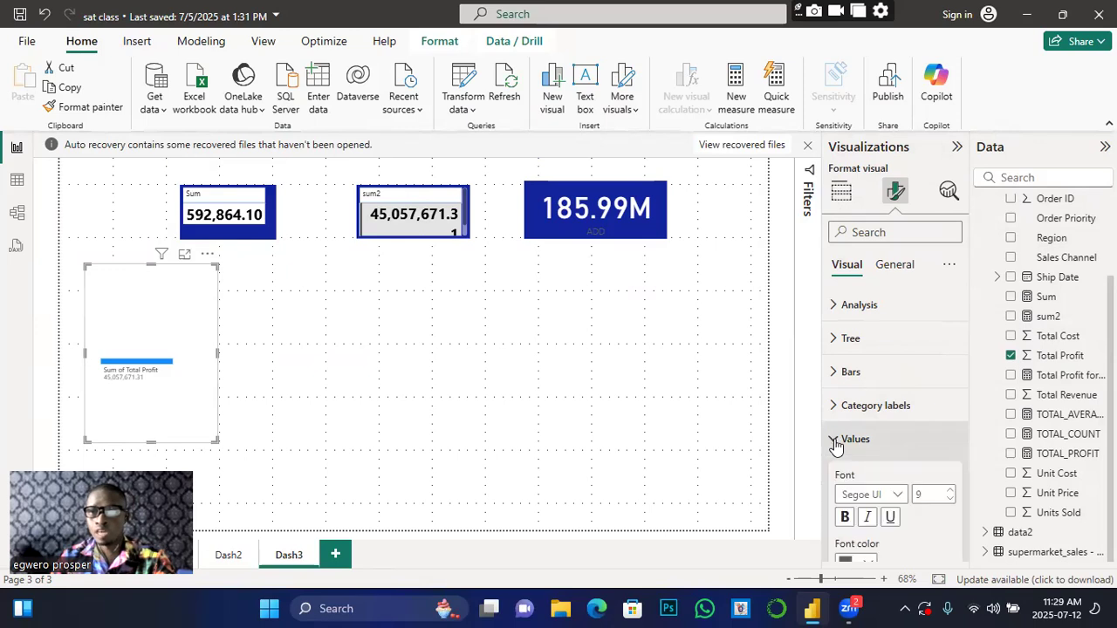
left_click(845, 516)
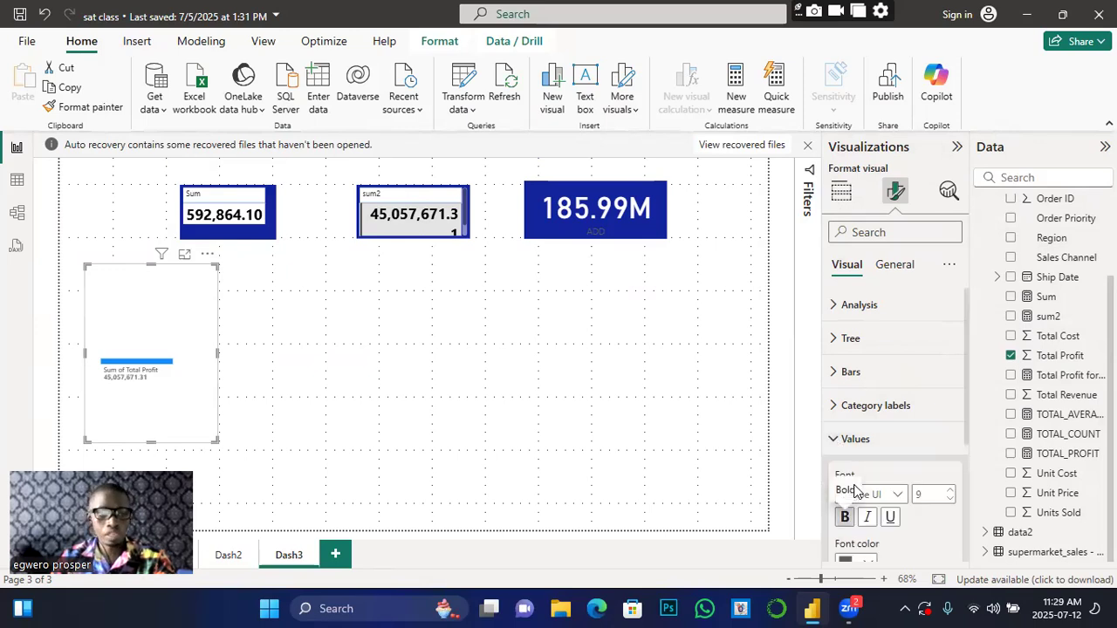
left_click(951, 492)
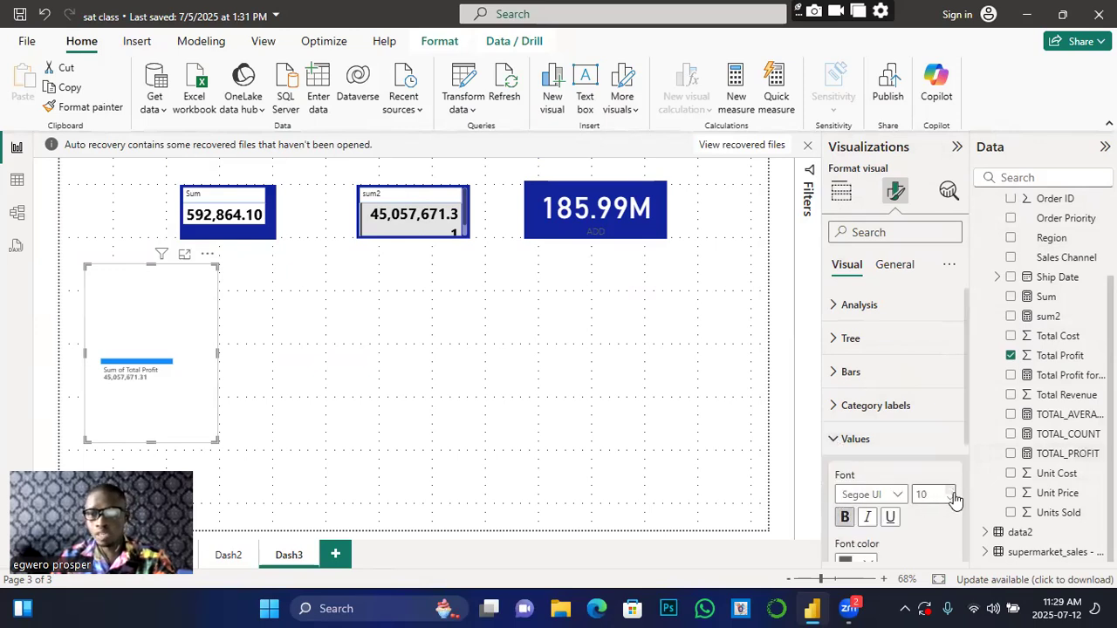
left_click(952, 493)
left_click(952, 493)
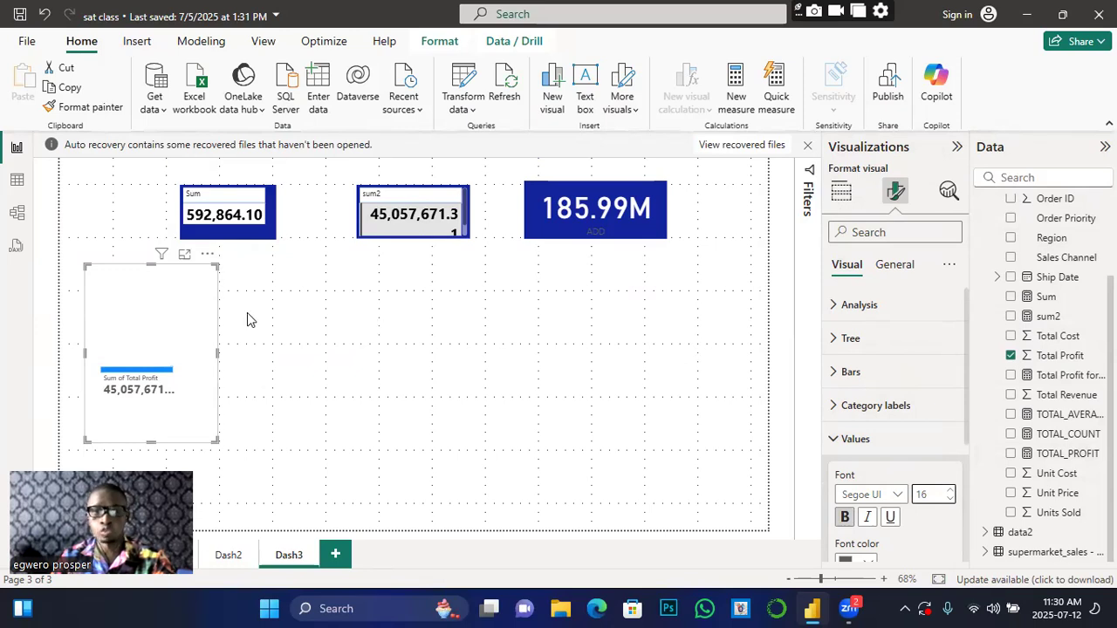
left_click(840, 194)
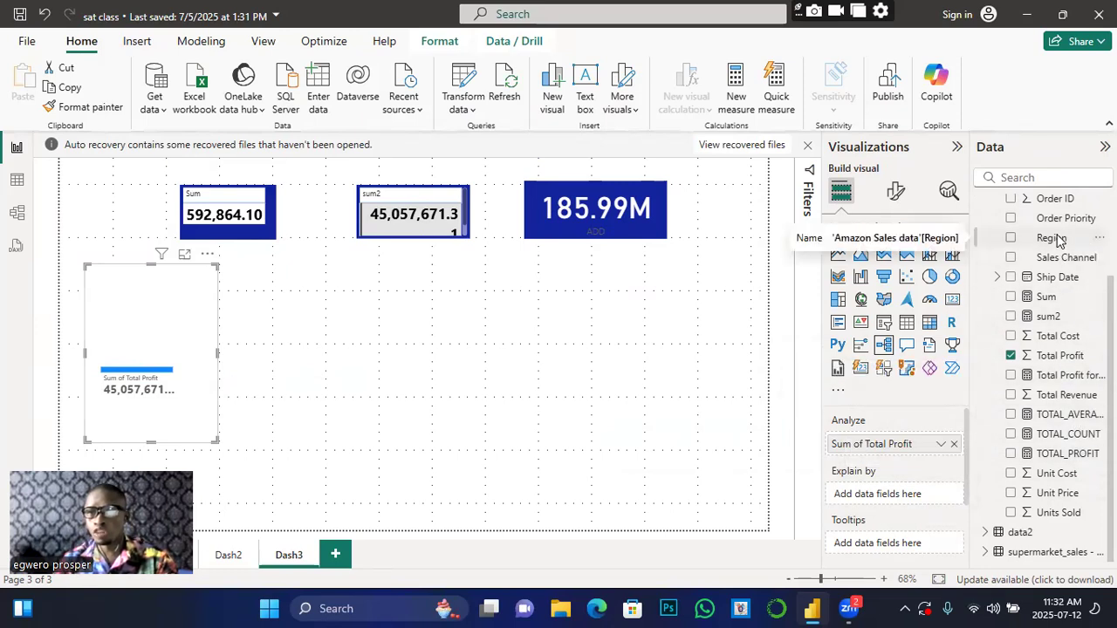
Step: Put Region into the decomposition tree's Explain by well
left_click_drag(1059, 241, 896, 494)
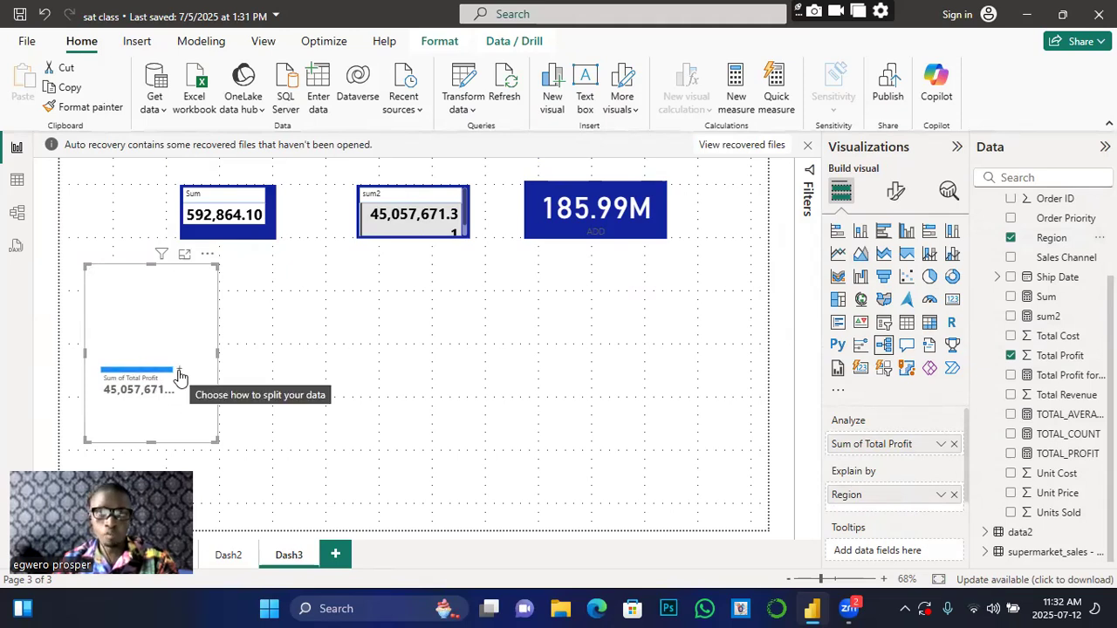
left_click(954, 496)
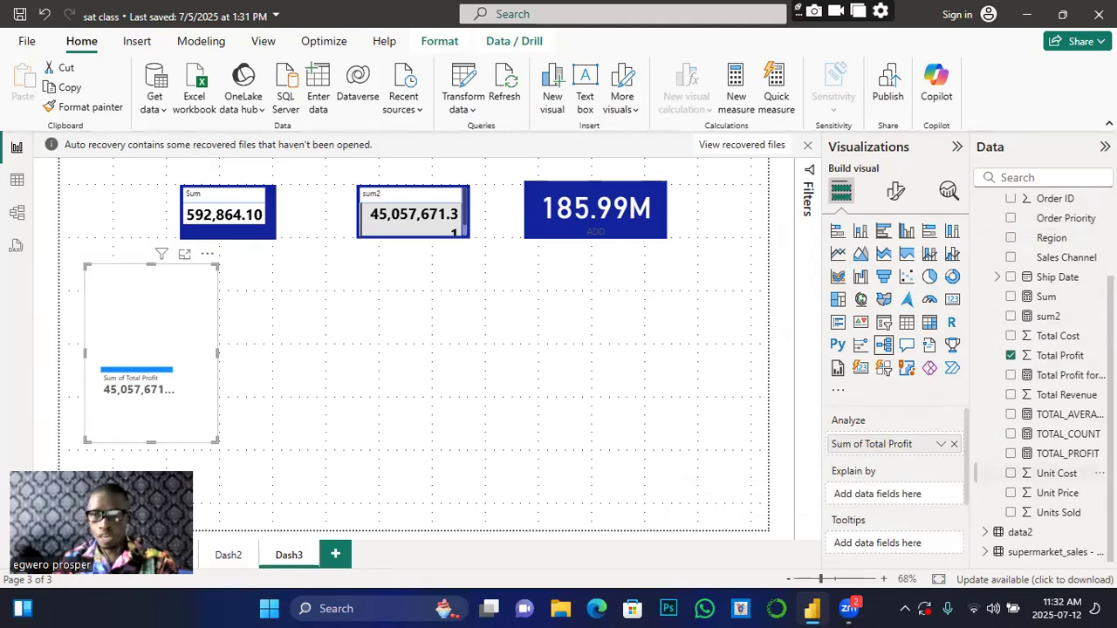
left_click_drag(1062, 246, 907, 496)
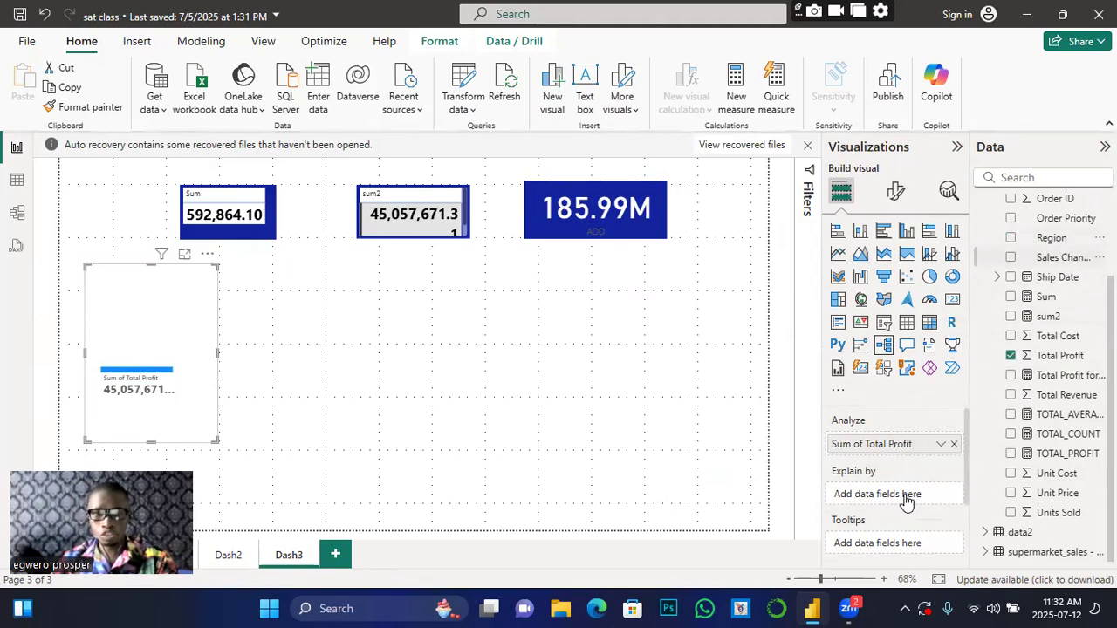
Step: Try a High value split on the Total Profit bar, then enlarge the tree considerably
left_click(179, 373)
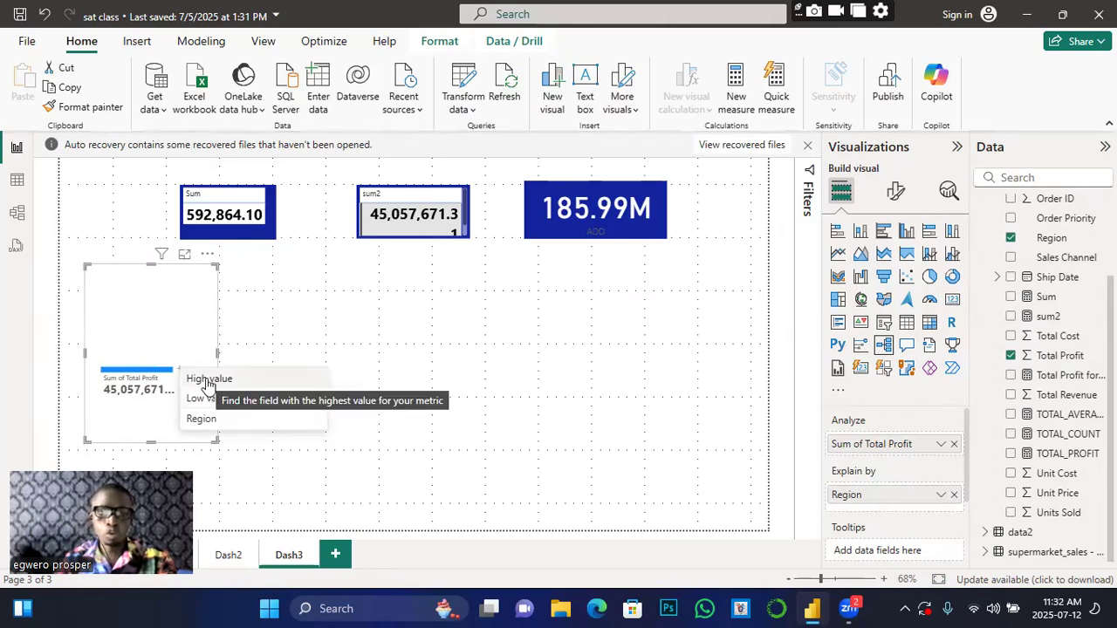
left_click(209, 380)
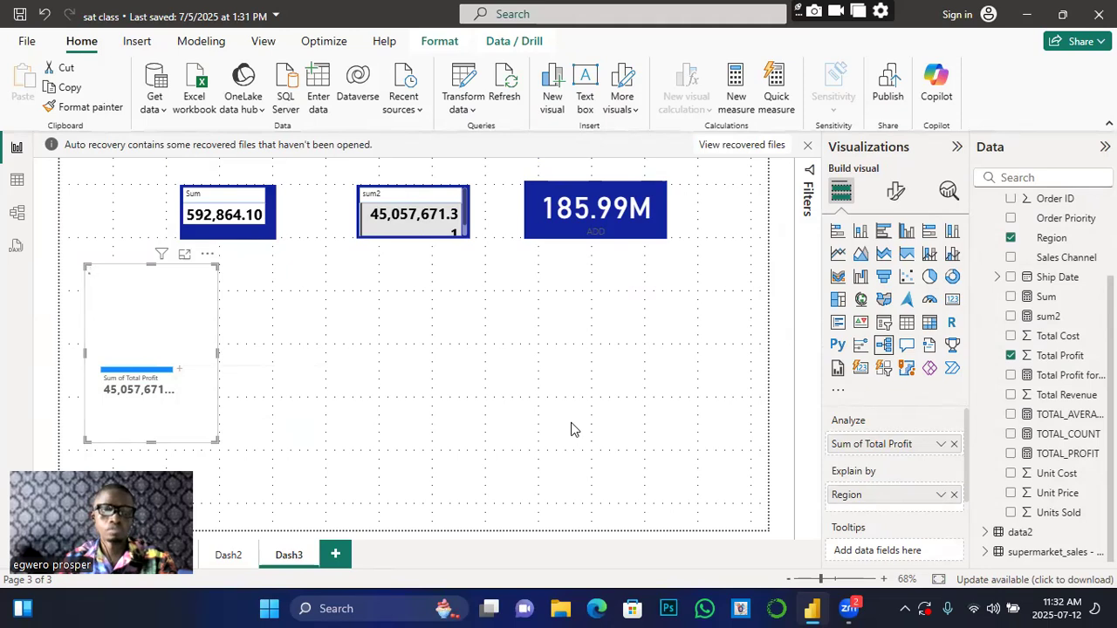
left_click(180, 374)
left_click(203, 382)
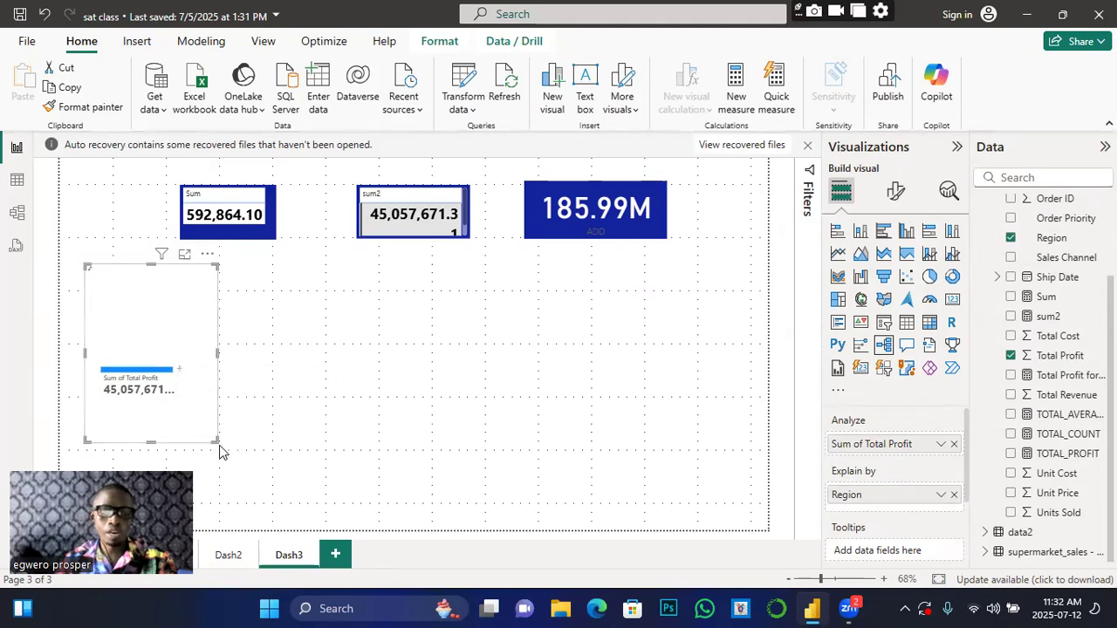
left_click_drag(217, 440, 410, 513)
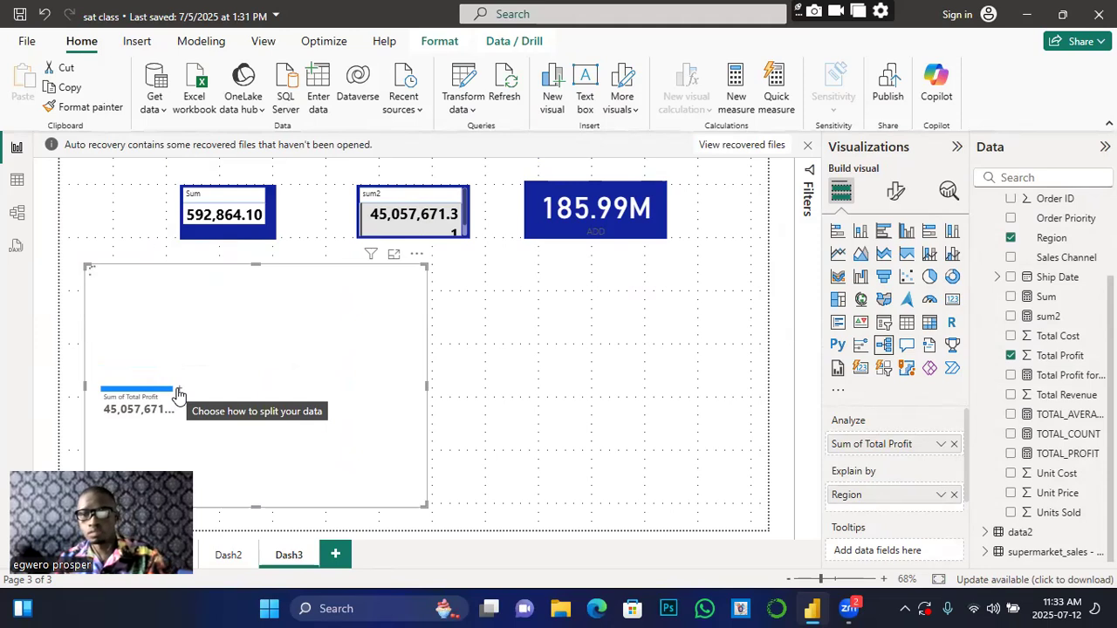
Step: Split Sum of Total Profit by Region using High value, led by Sub-Saharan Africa at 13,072,684
left_click(178, 392)
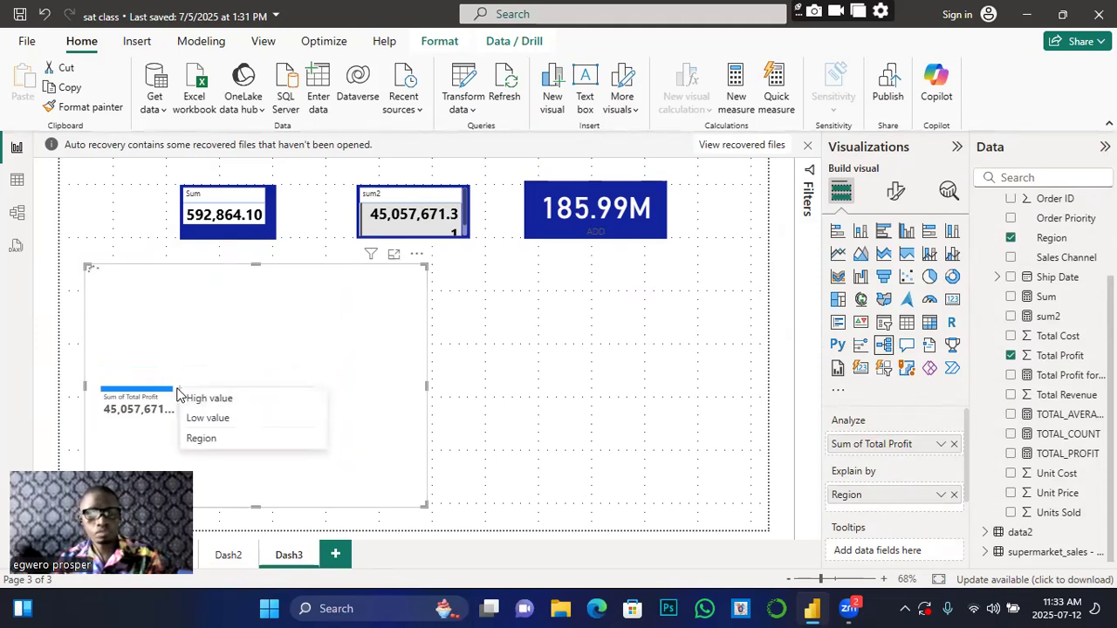
left_click(206, 419)
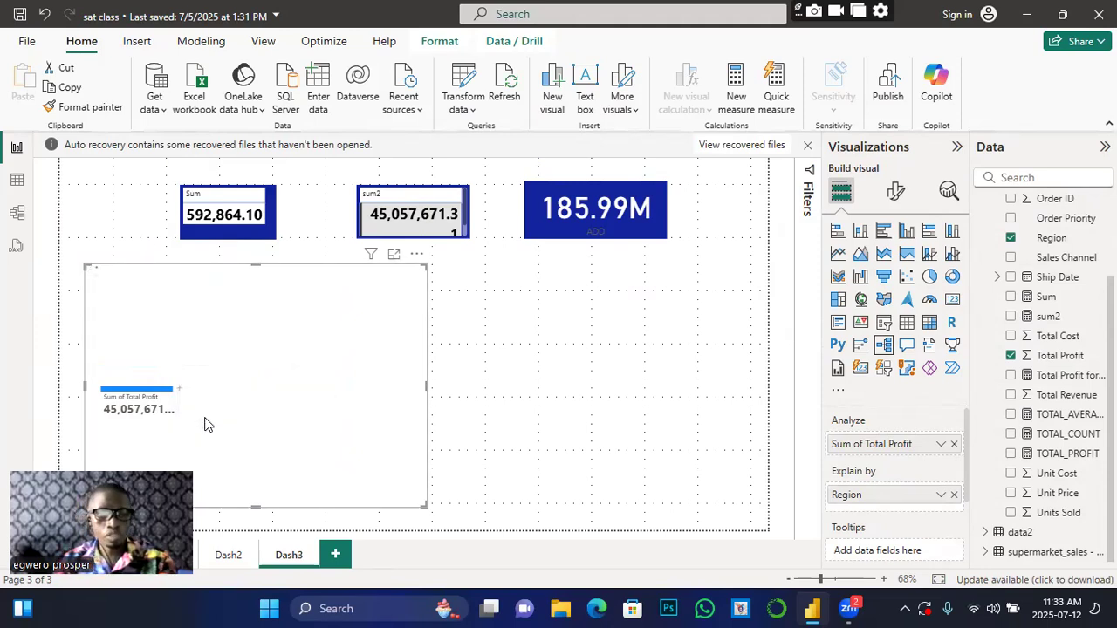
left_click(180, 392)
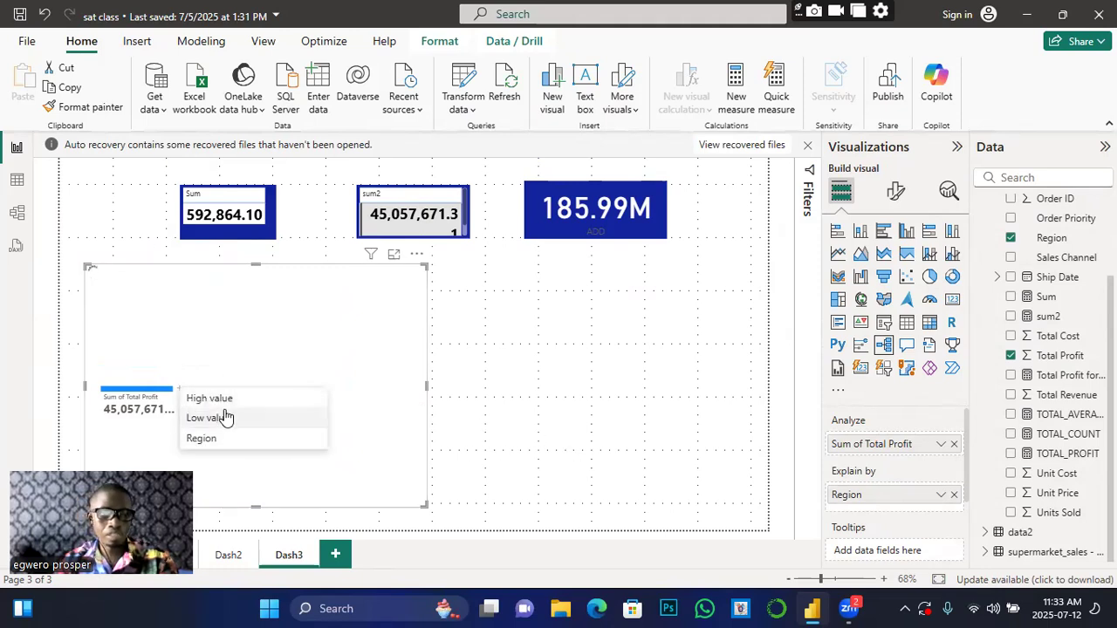
left_click(210, 404)
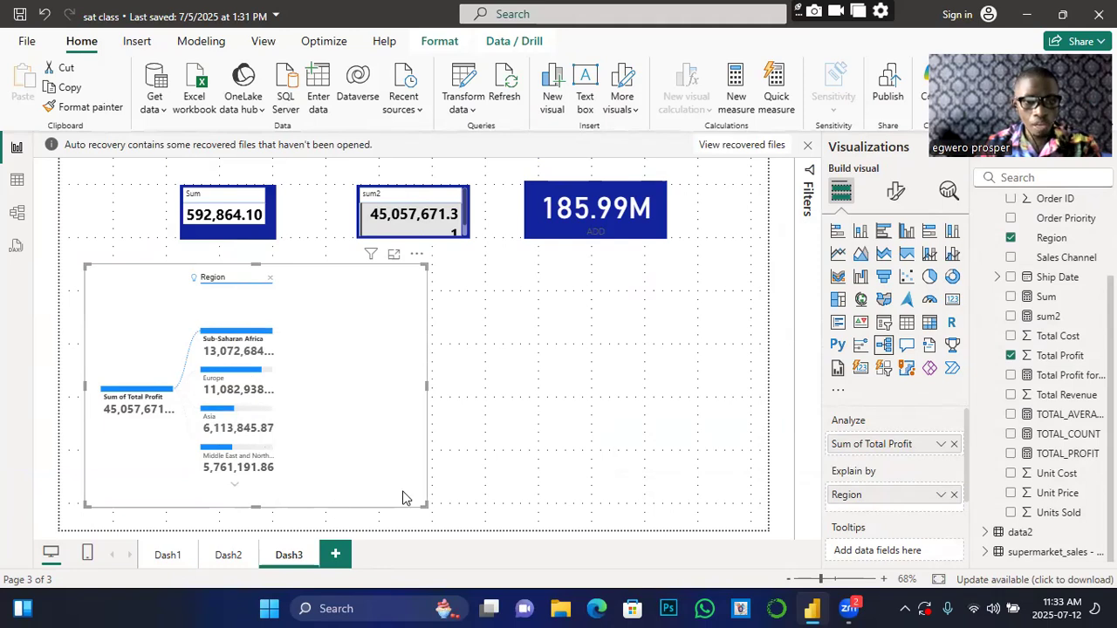
Step: Stretch the tree taller and scroll the Region list to its end and back
left_click_drag(253, 504, 256, 528)
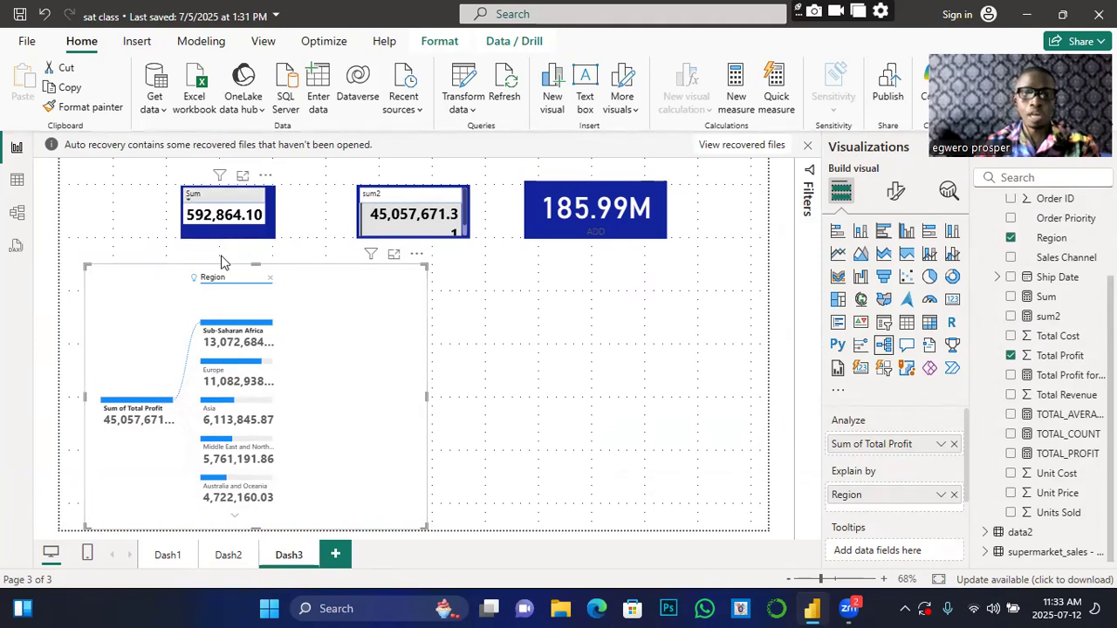
left_click(232, 520)
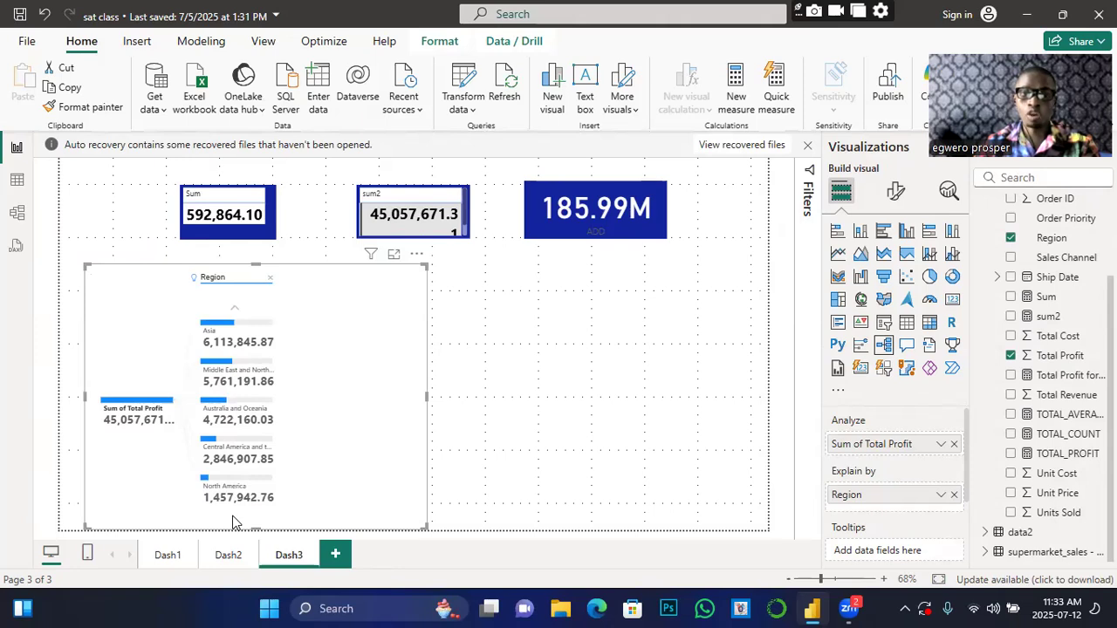
left_click(232, 310)
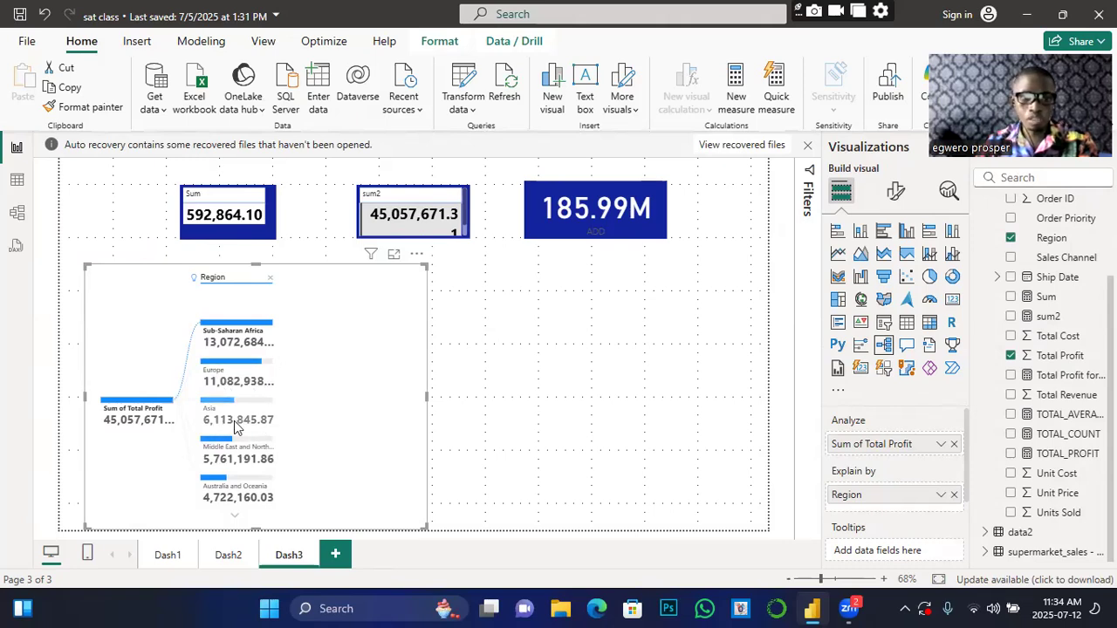
left_click(235, 521)
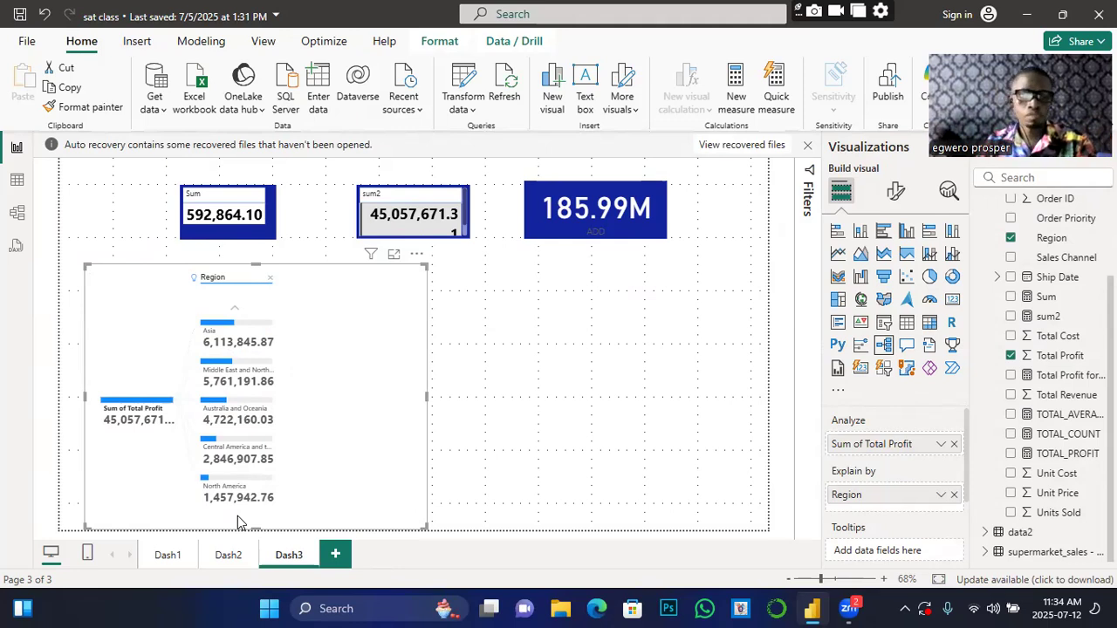
left_click(236, 315)
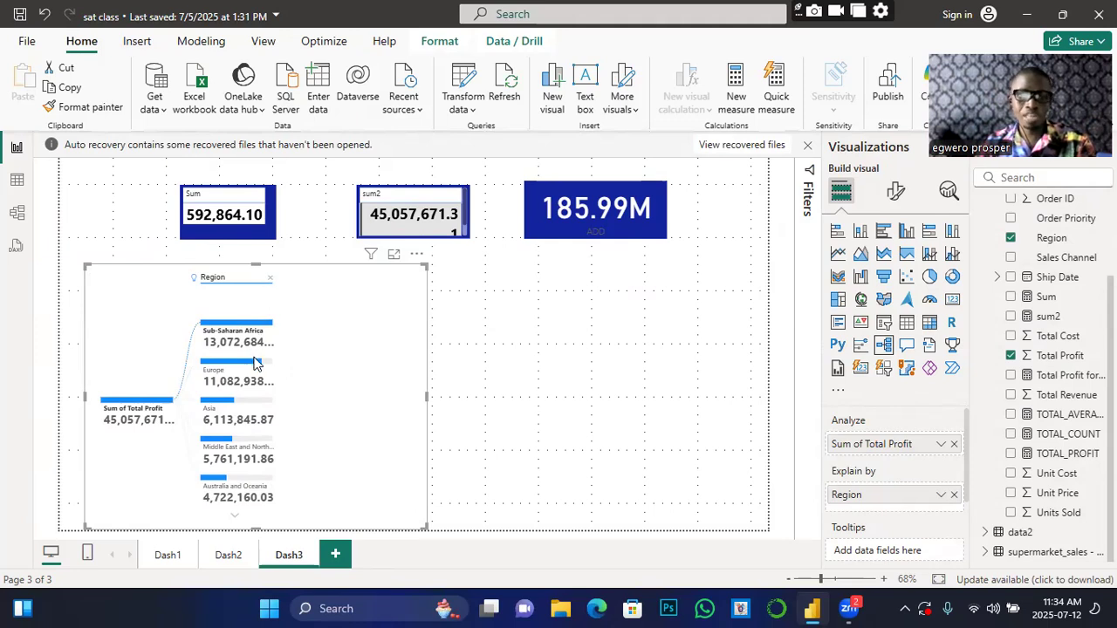
Step: Inspect the Region values, browsing down to North America and back to the top regions
mouse_move(256, 365)
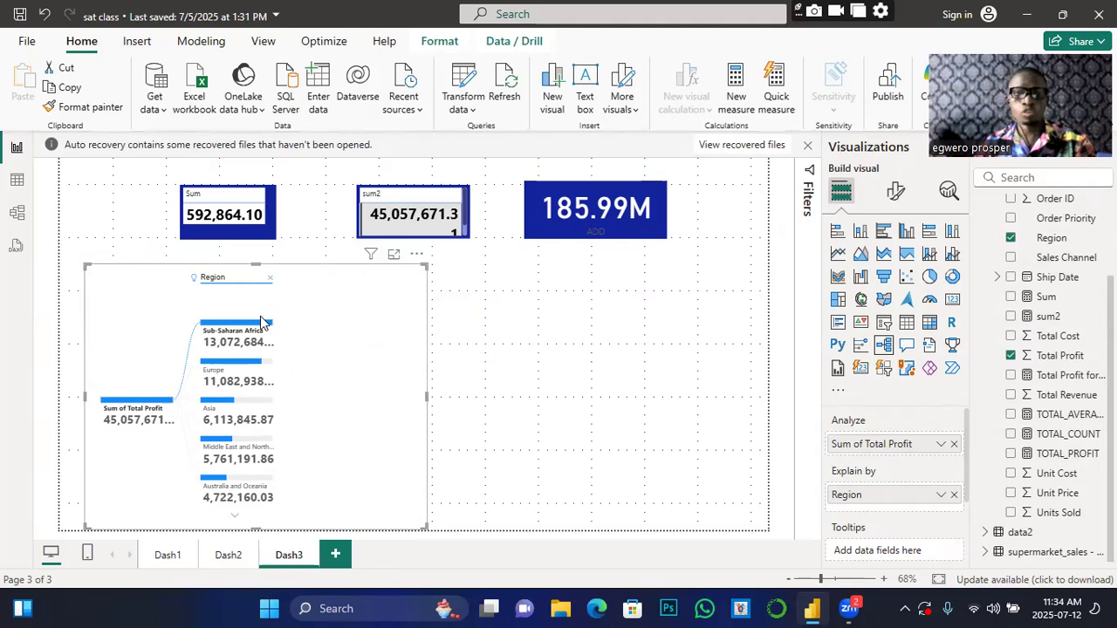
mouse_move(272, 328)
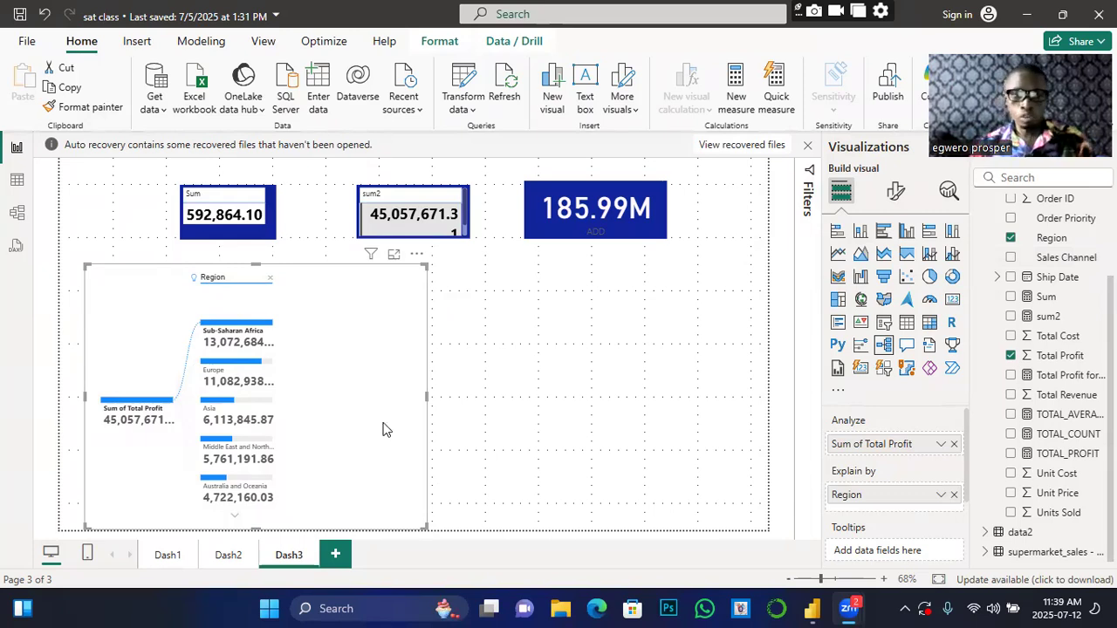
mouse_move(204, 377)
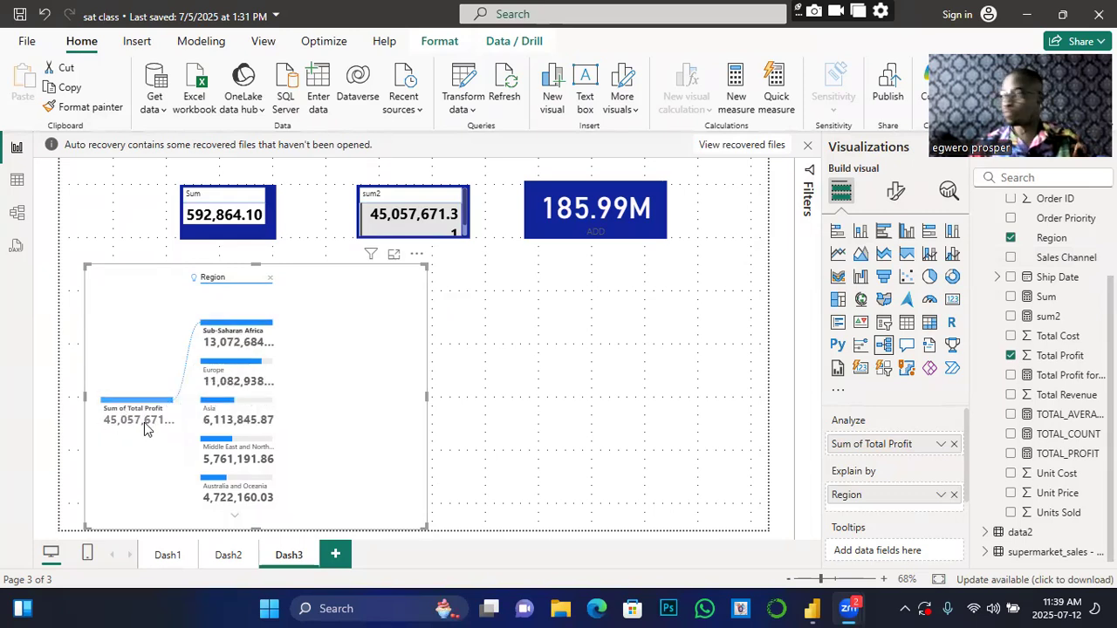
mouse_move(146, 427)
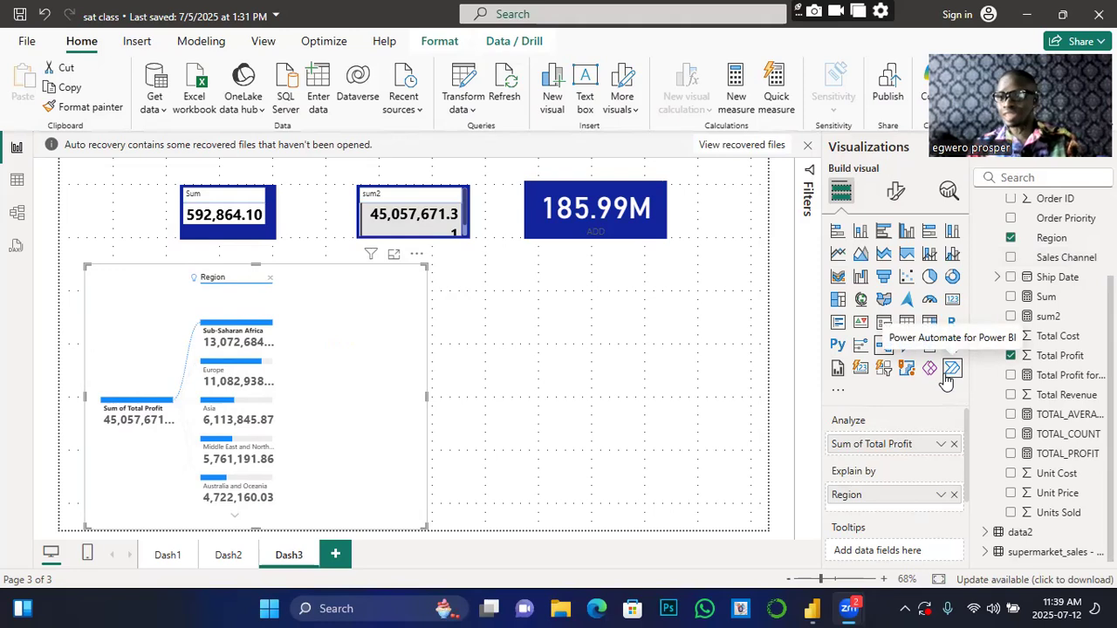
left_click(1052, 358)
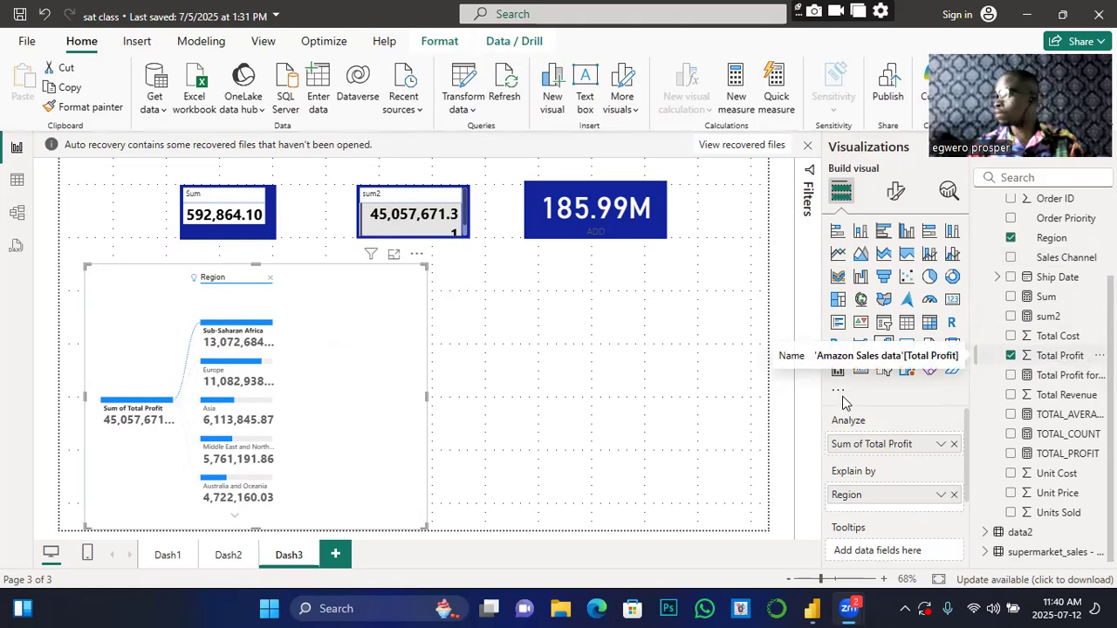
mouse_move(245, 376)
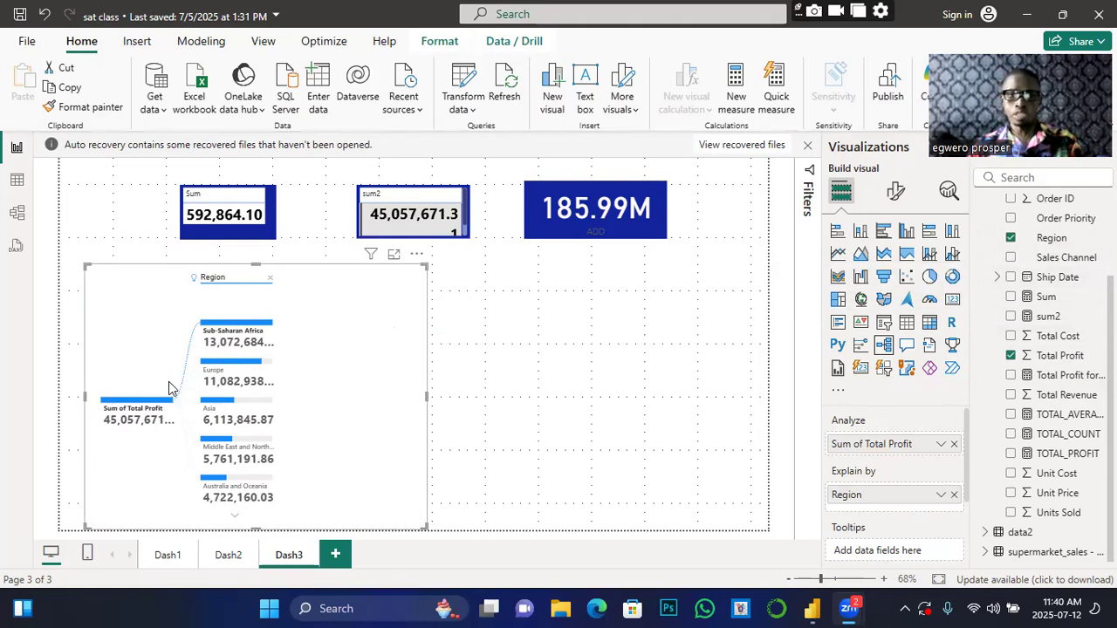
mouse_move(233, 444)
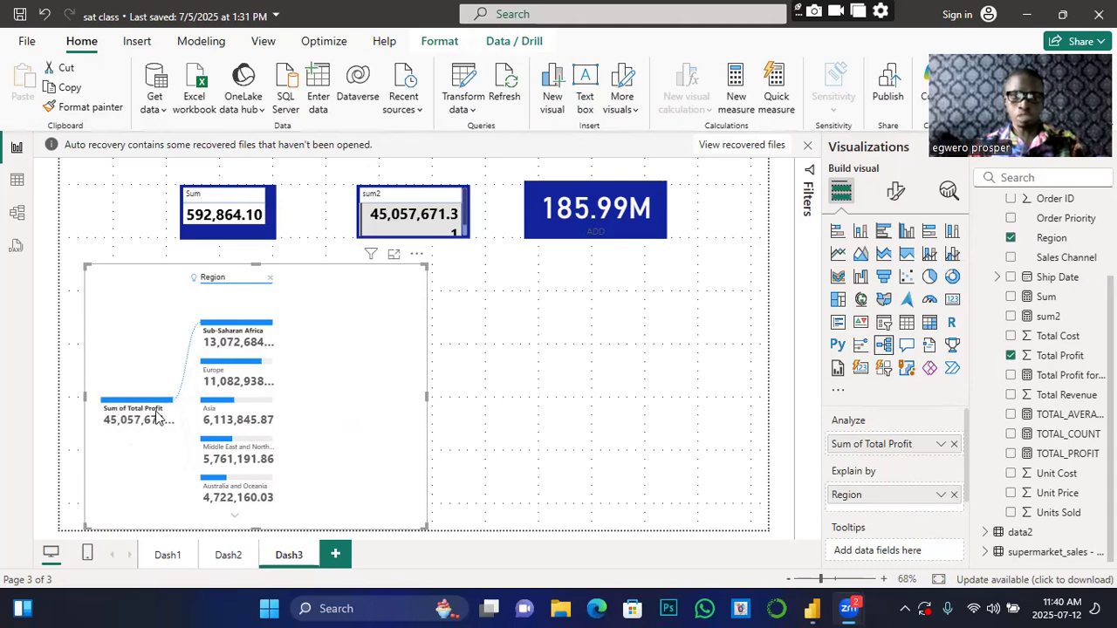
mouse_move(129, 417)
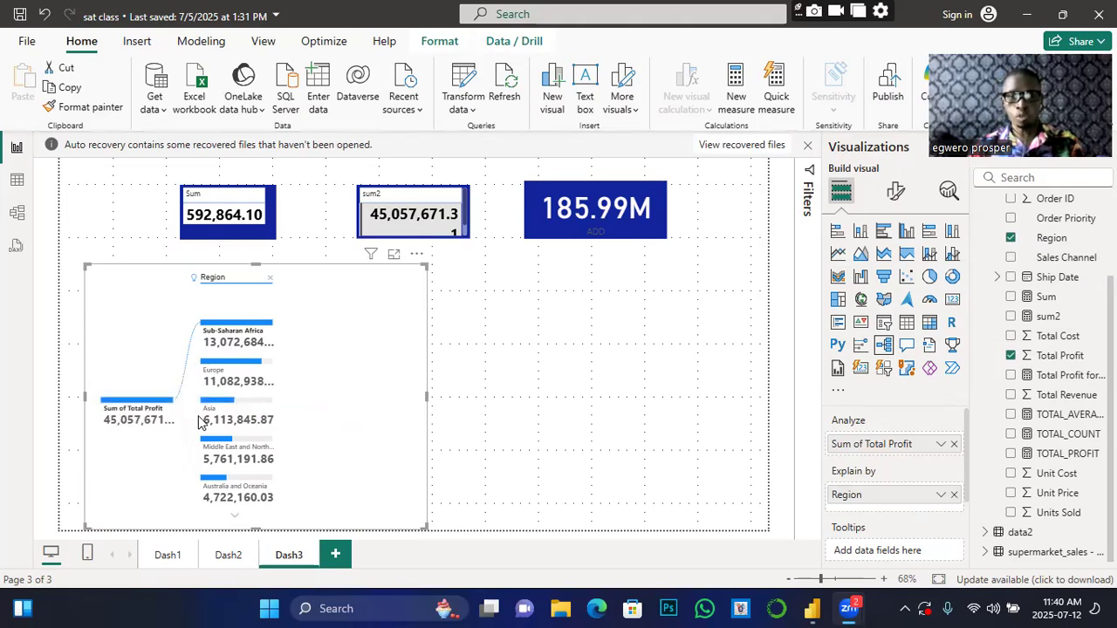
mouse_move(240, 330)
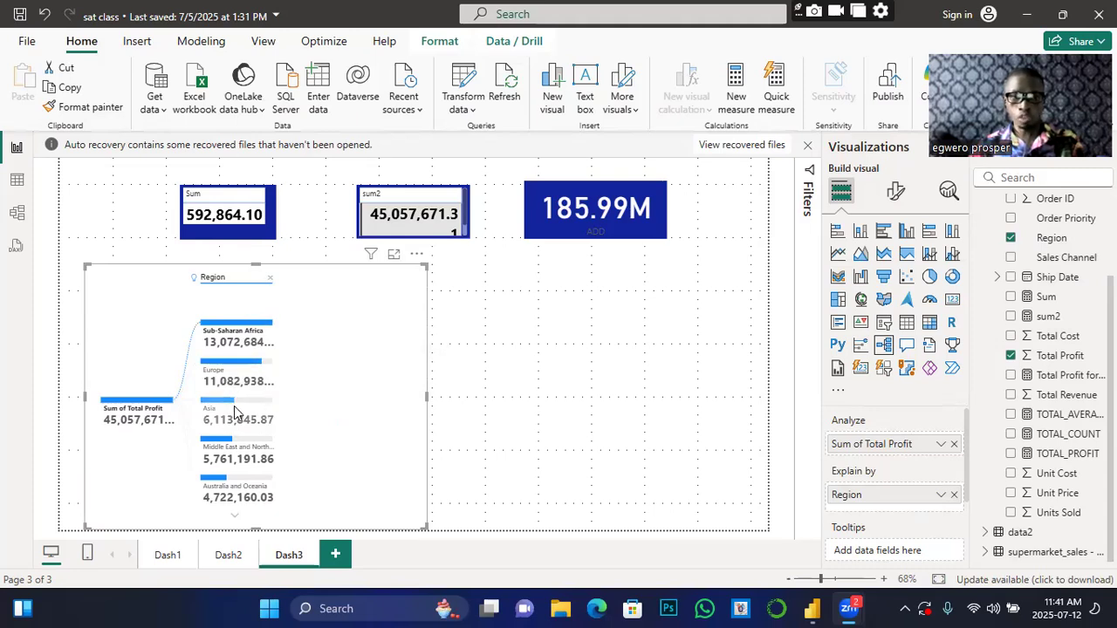
left_click(234, 523)
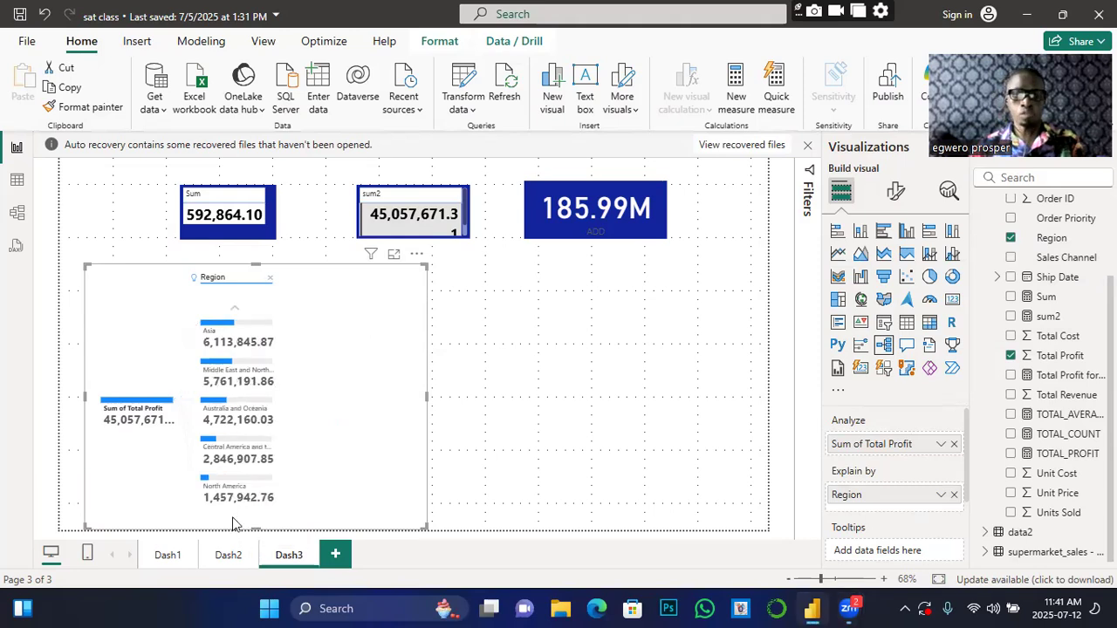
left_click(236, 312)
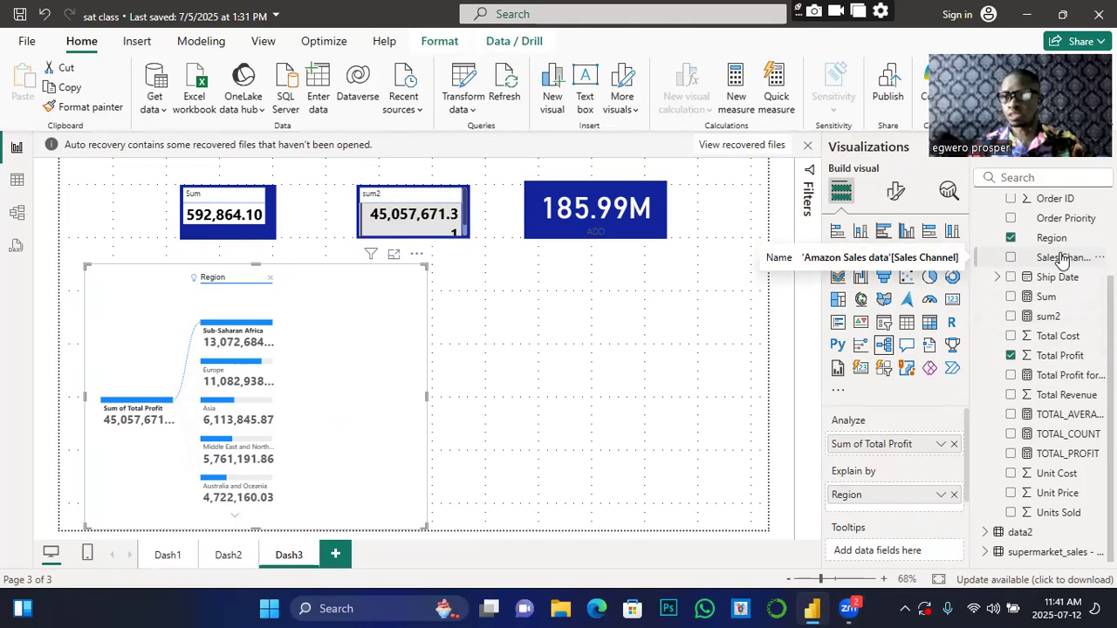
Step: Add Sales Channel to Explain by, splitting profit into Offline 25,810,199 and Online 19,247,471
left_click_drag(1061, 258, 885, 494)
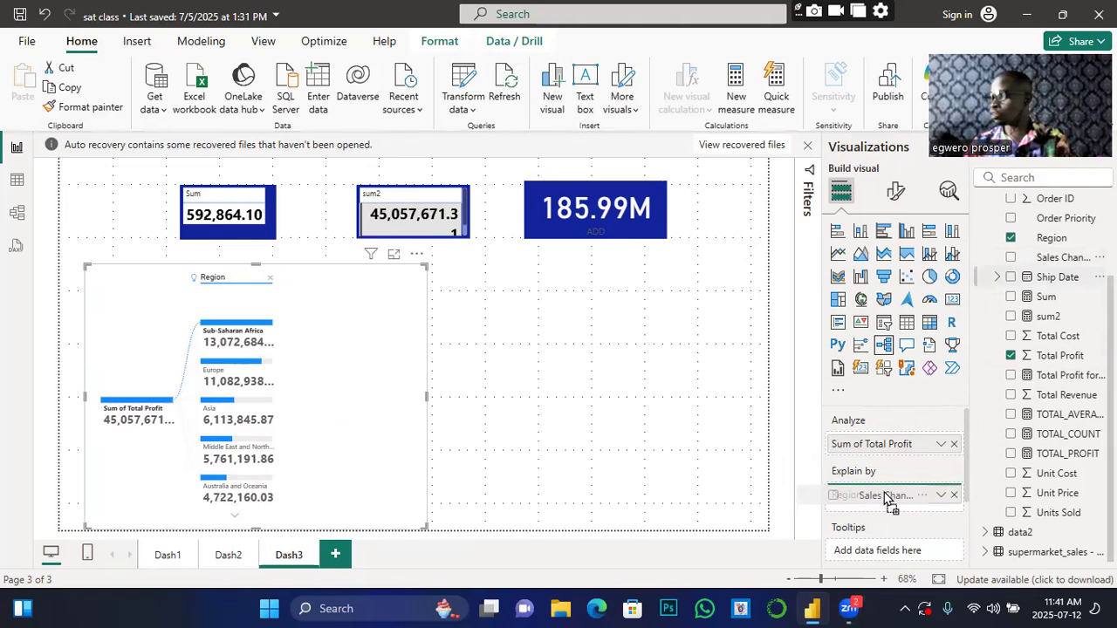
left_click_drag(885, 494, 893, 513)
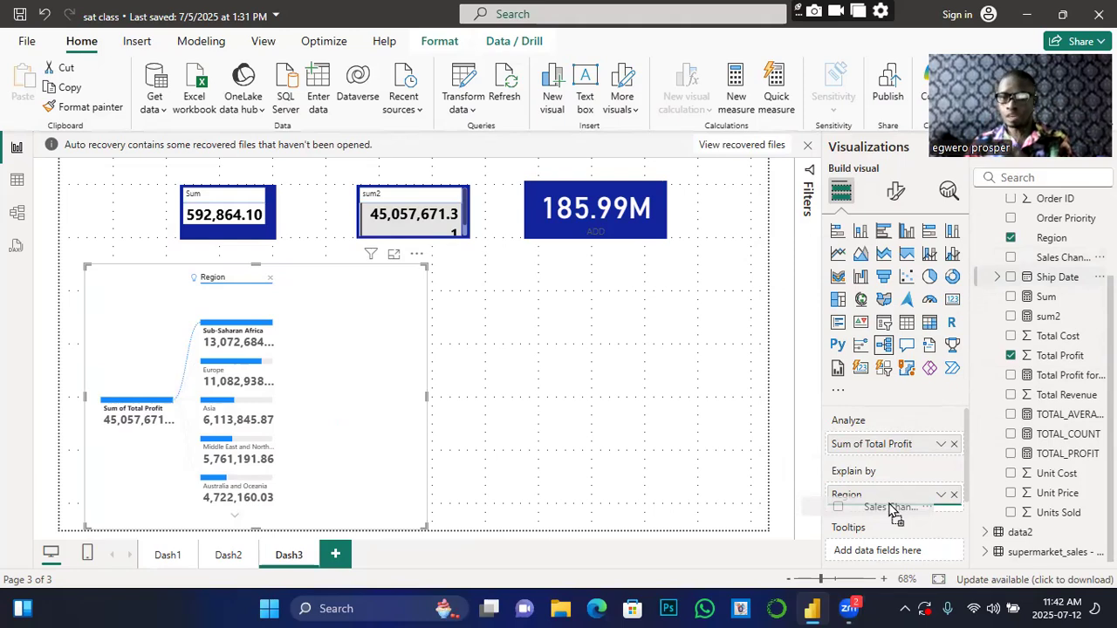
left_click_drag(892, 510, 890, 509)
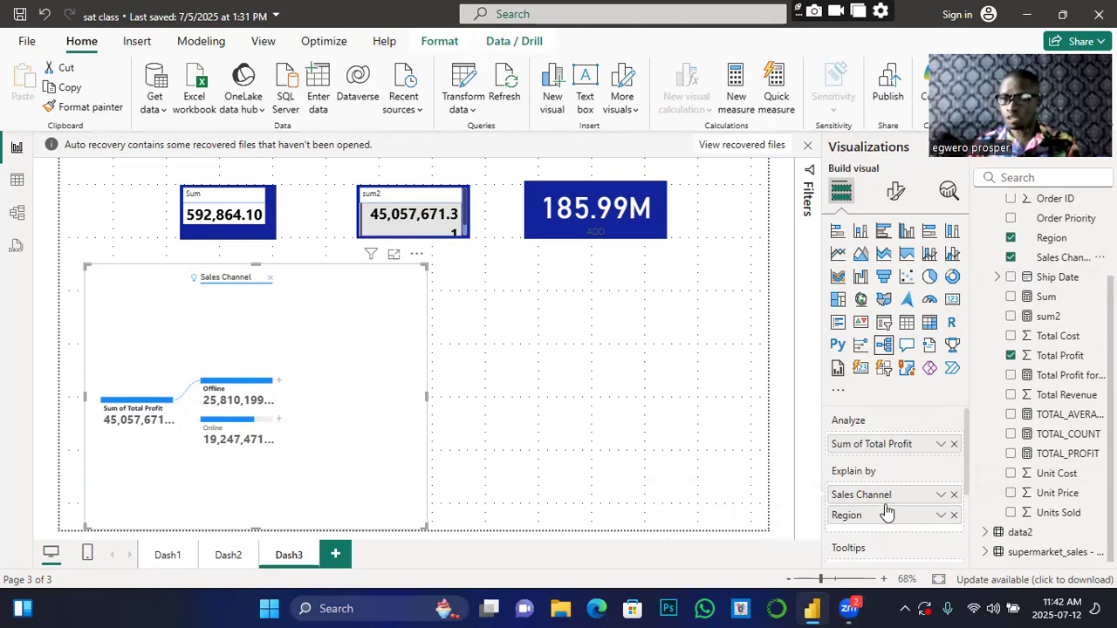
Step: Split the Offline node by Region with High value, led by Sub-Saharan Africa at 8,662,250.69
left_click(279, 384)
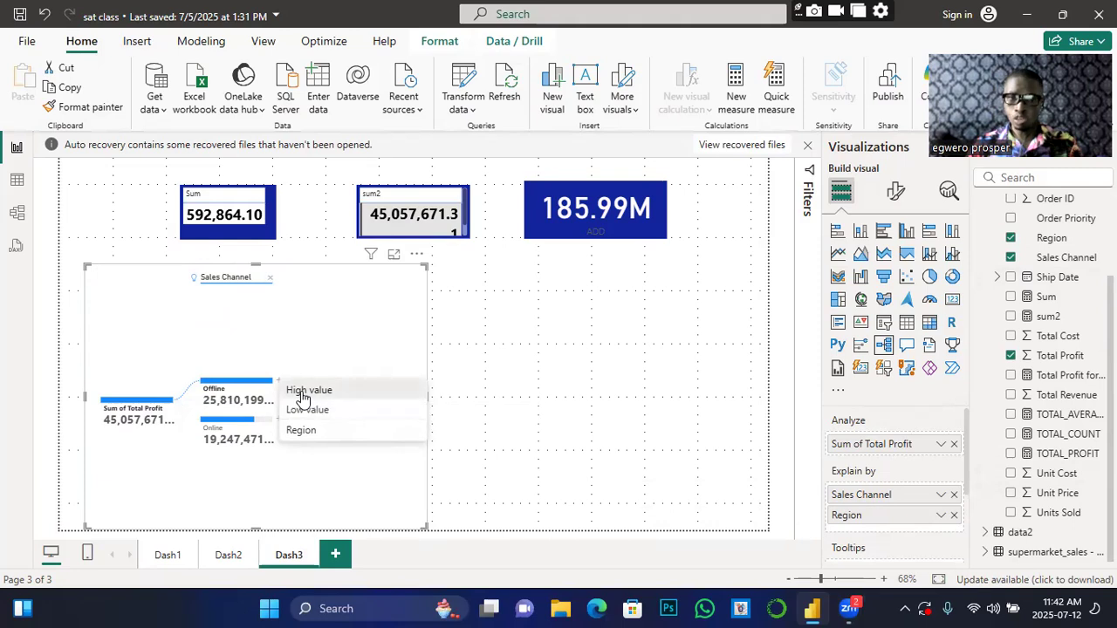
left_click(302, 391)
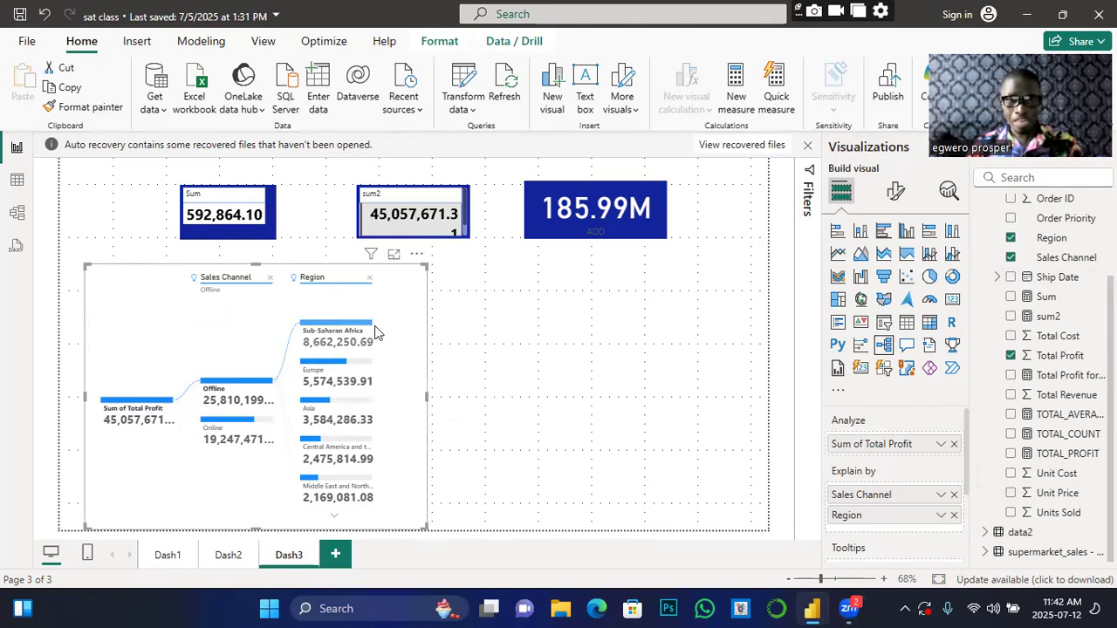
mouse_move(370, 332)
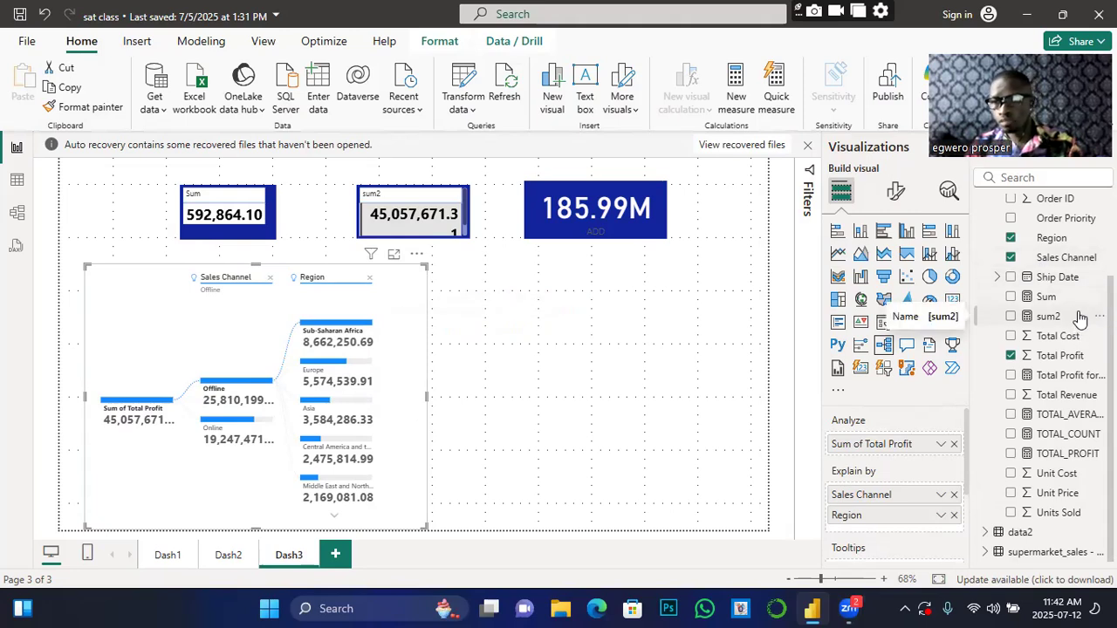
Step: Drag Country from the Data pane into Explain by, alongside Sales Channel and Region
scroll(1046, 262, "up", 2)
scroll(1064, 287, "down", 2)
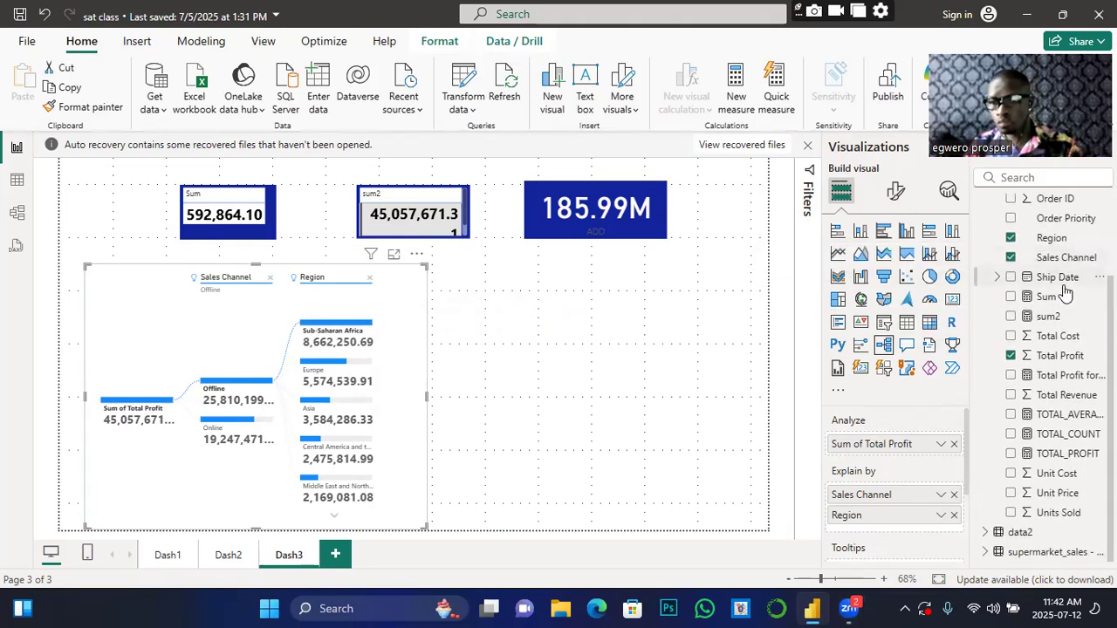
scroll(1065, 292, "up", 3)
scroll(1065, 296, "up", 1)
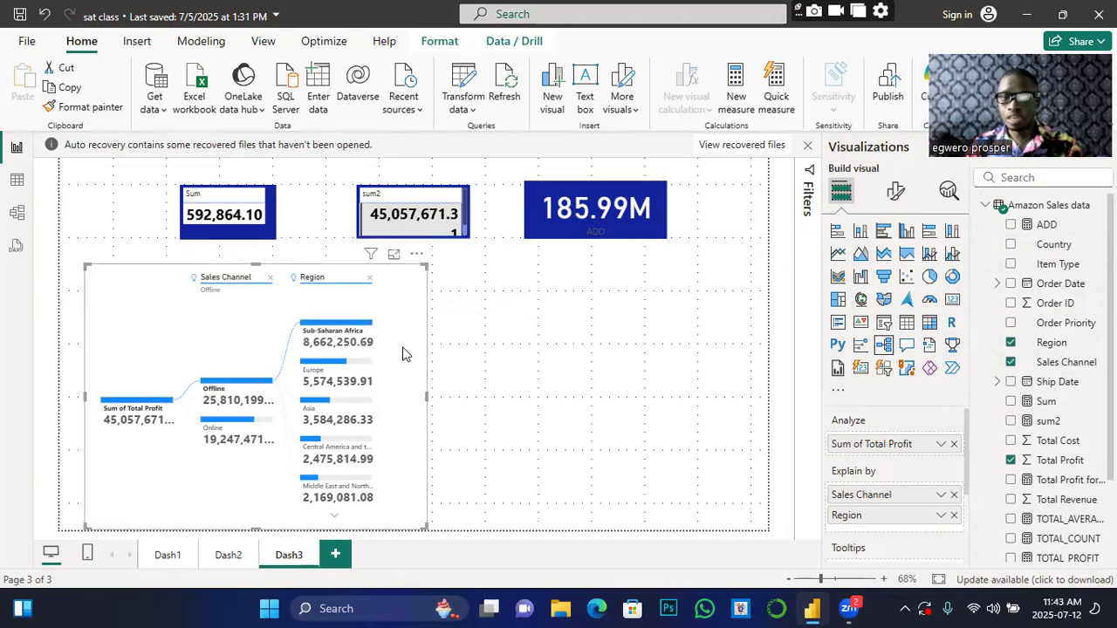
left_click_drag(1057, 252, 933, 532)
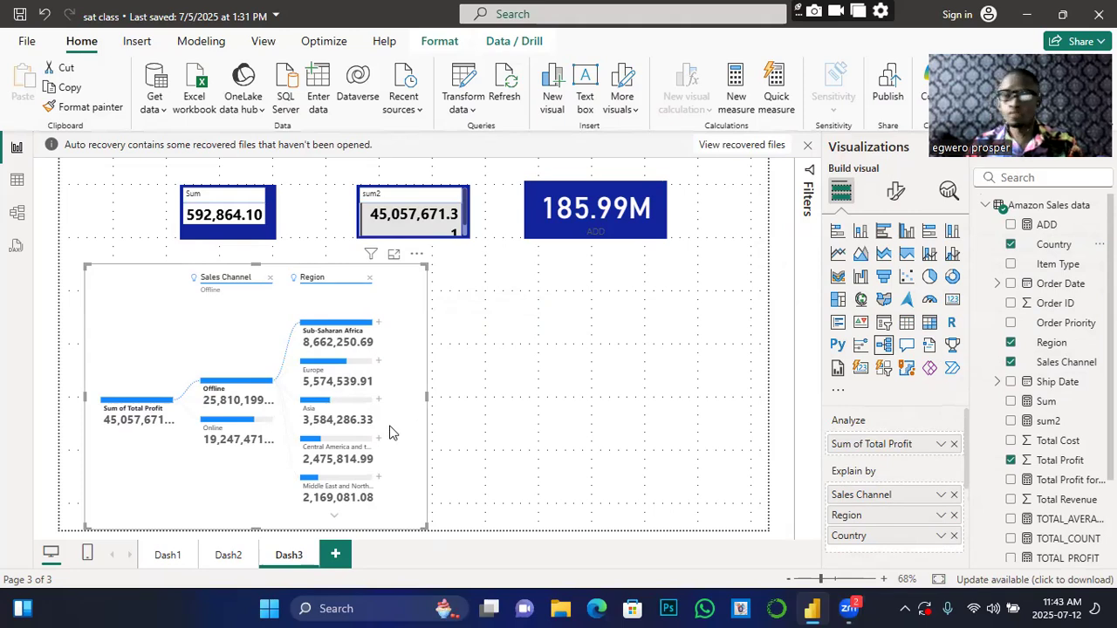
left_click(378, 364)
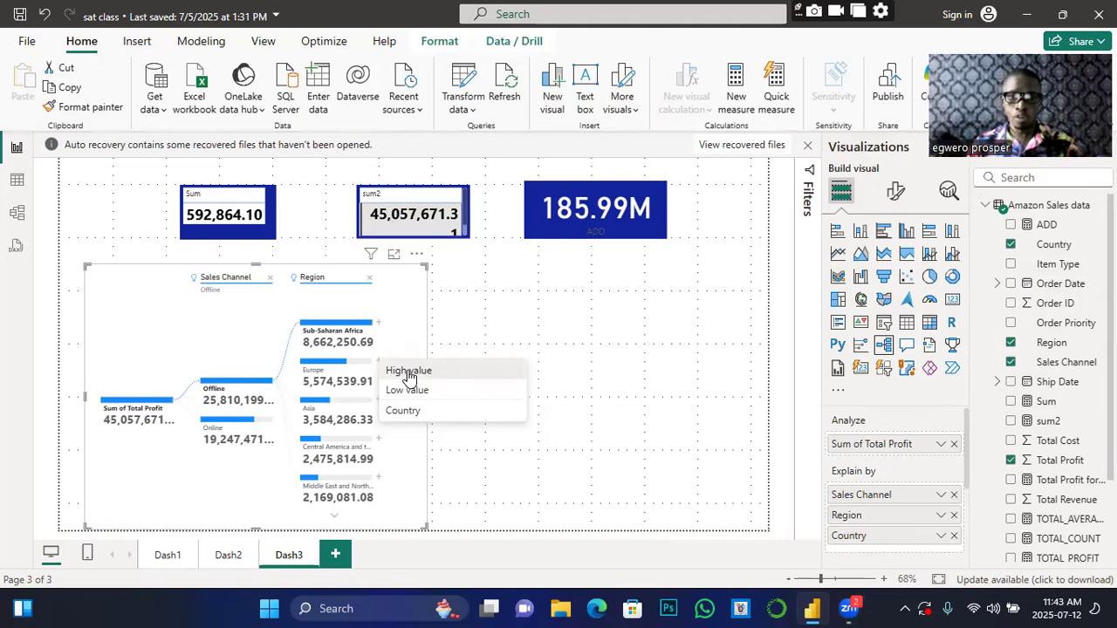
Step: Break Europe, Asia and Central America down by Country, widening the tree visual twice
left_click(408, 372)
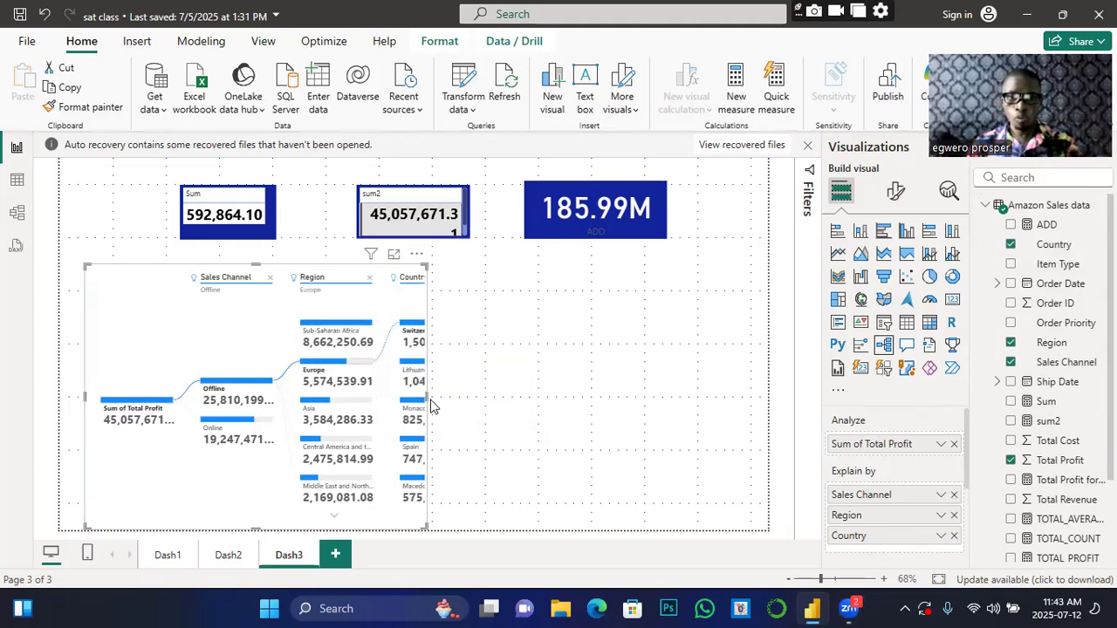
left_click_drag(426, 397, 595, 415)
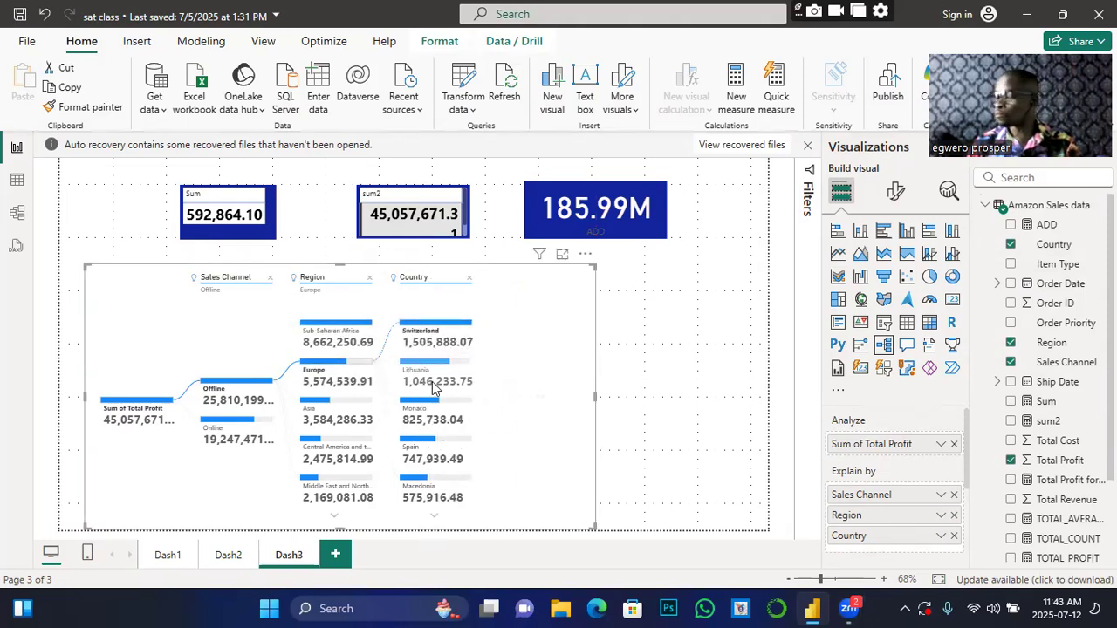
left_click(366, 408)
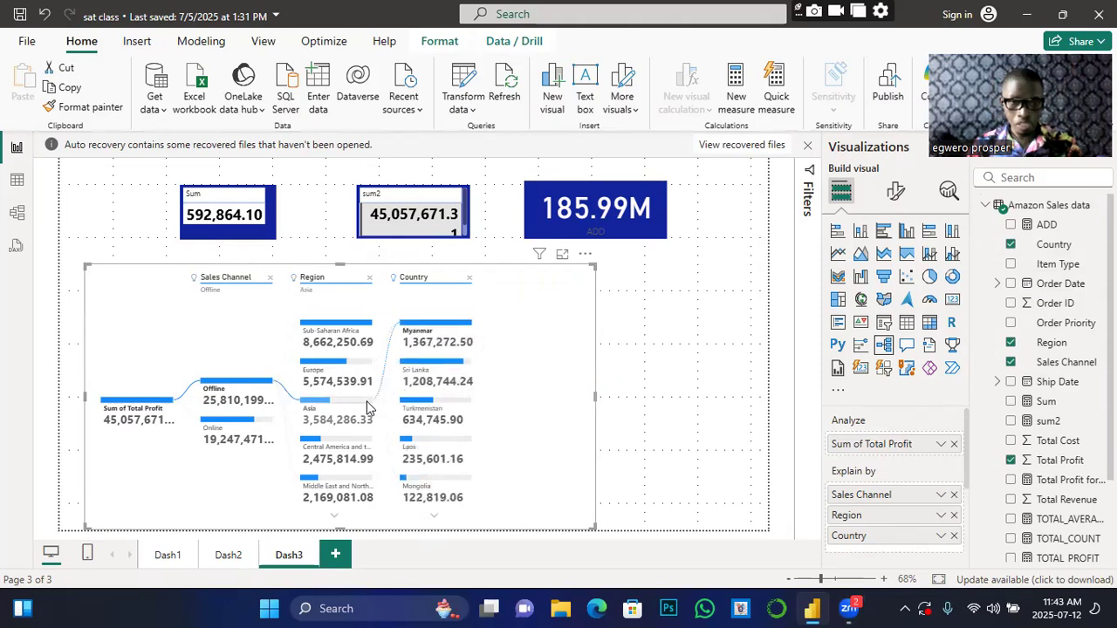
mouse_move(357, 446)
left_click(363, 447)
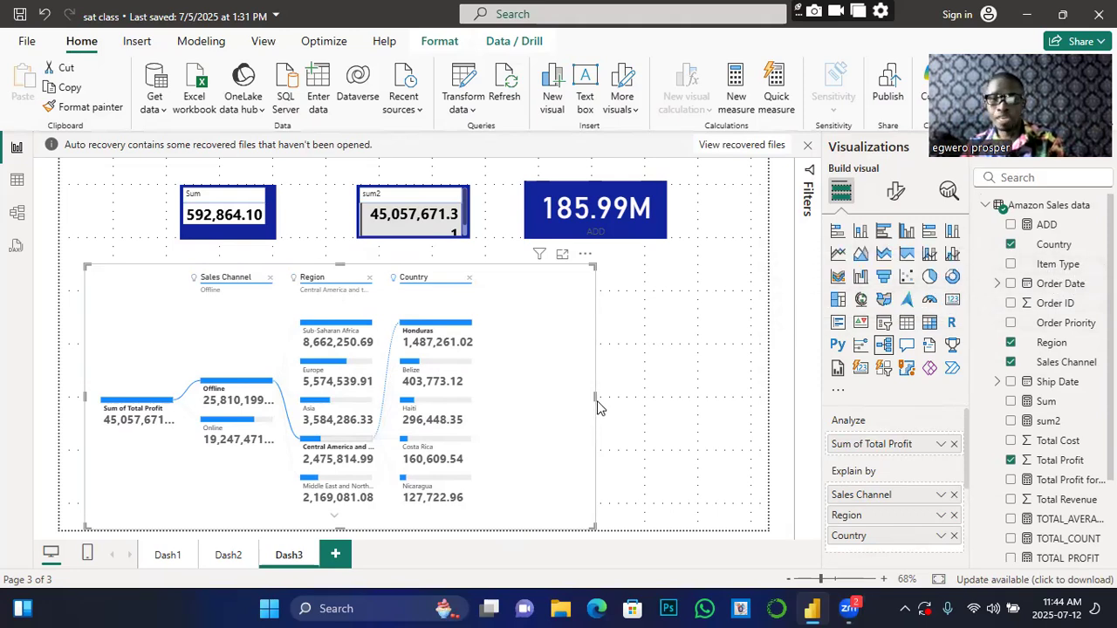
left_click_drag(594, 397, 730, 419)
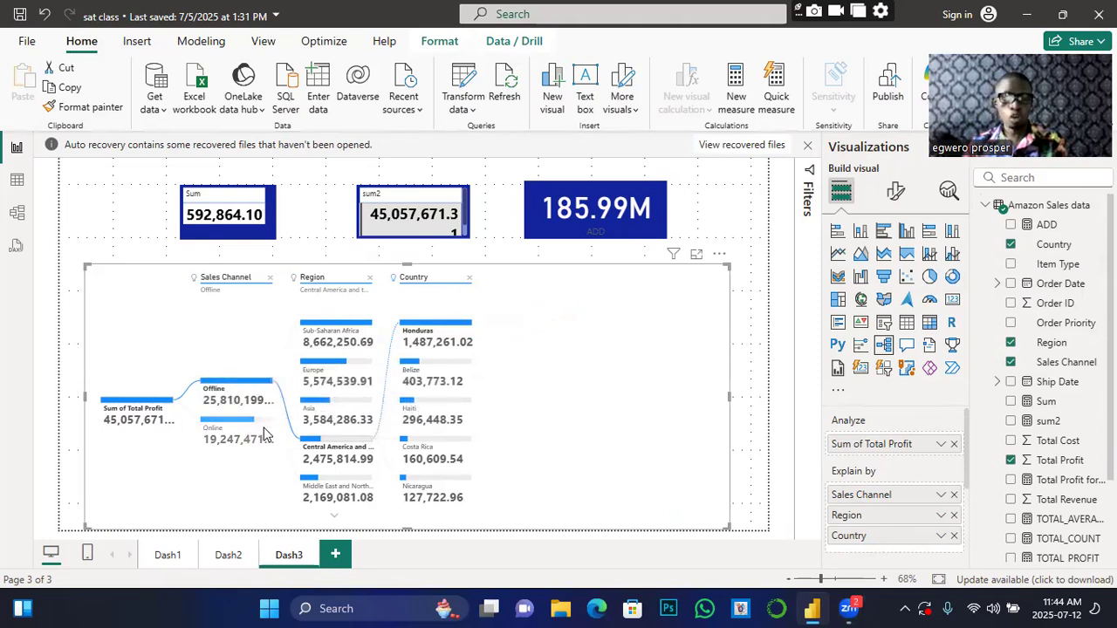
mouse_move(257, 427)
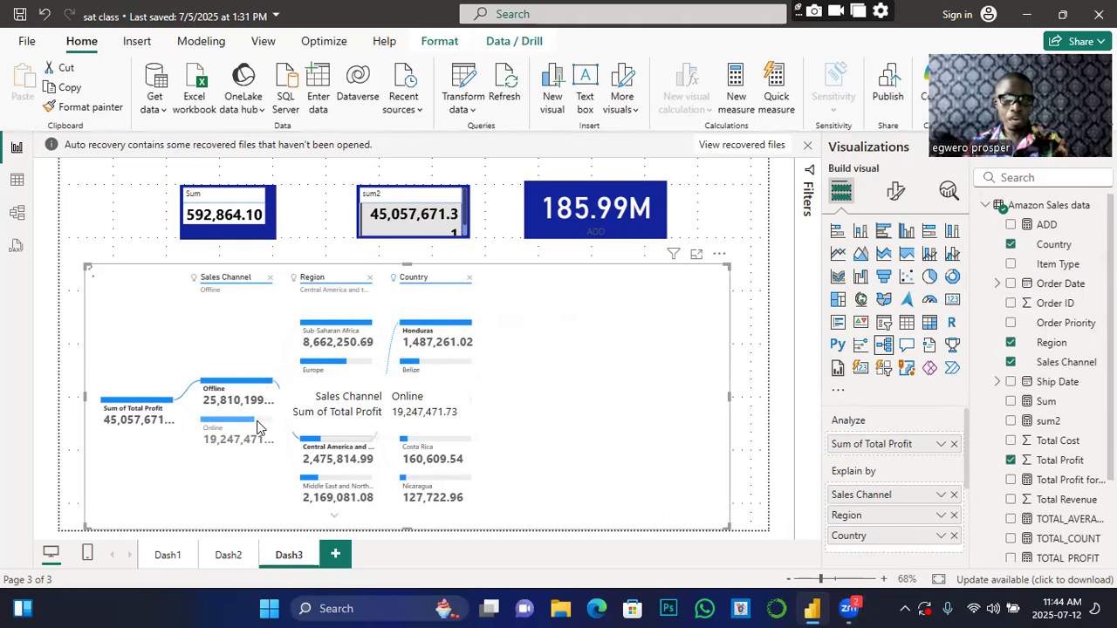
left_click(257, 426)
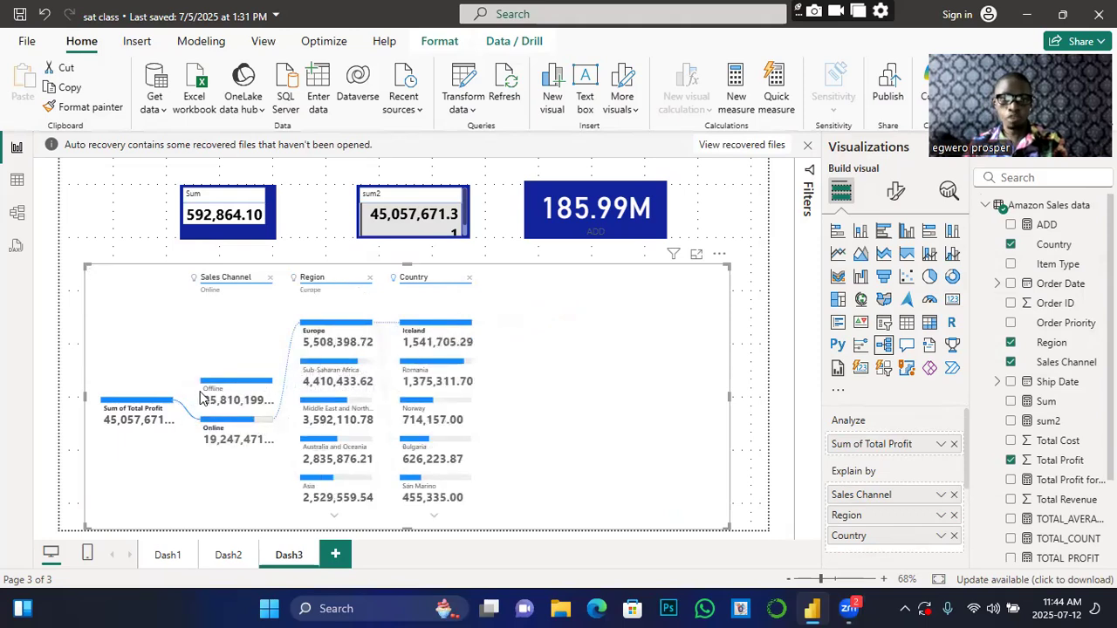
mouse_move(218, 388)
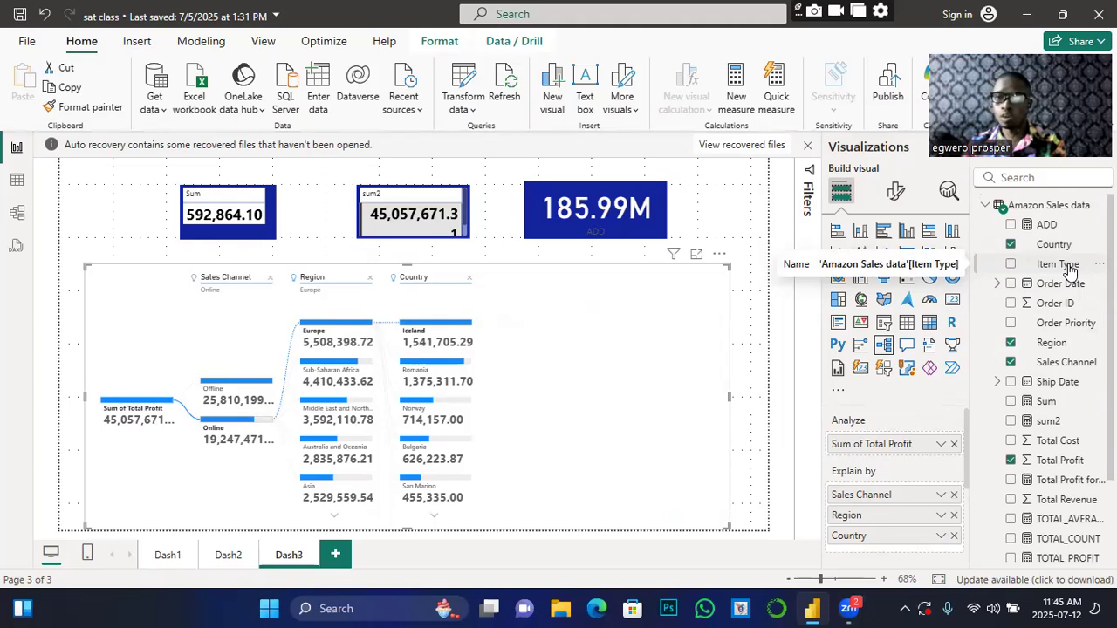
left_click_drag(1069, 271, 882, 456)
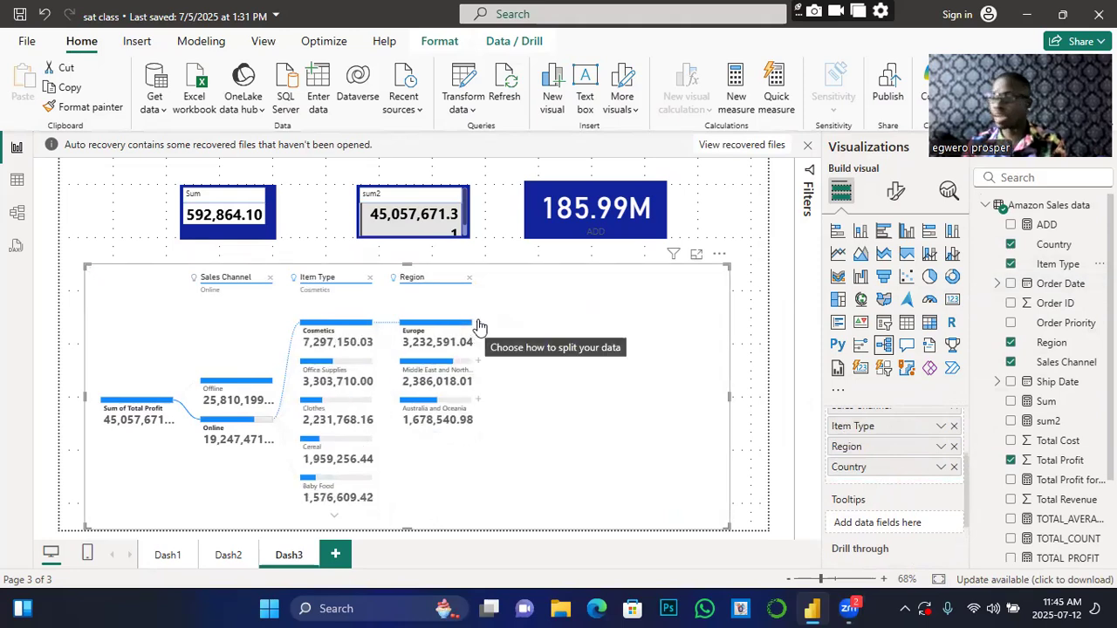
left_click(478, 325)
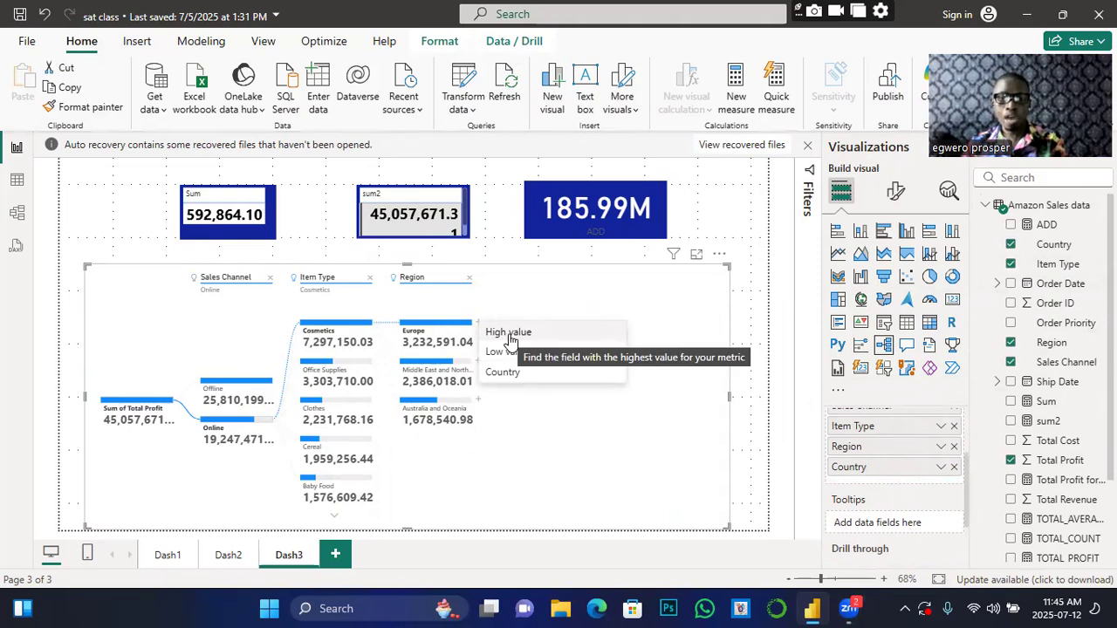
left_click(510, 338)
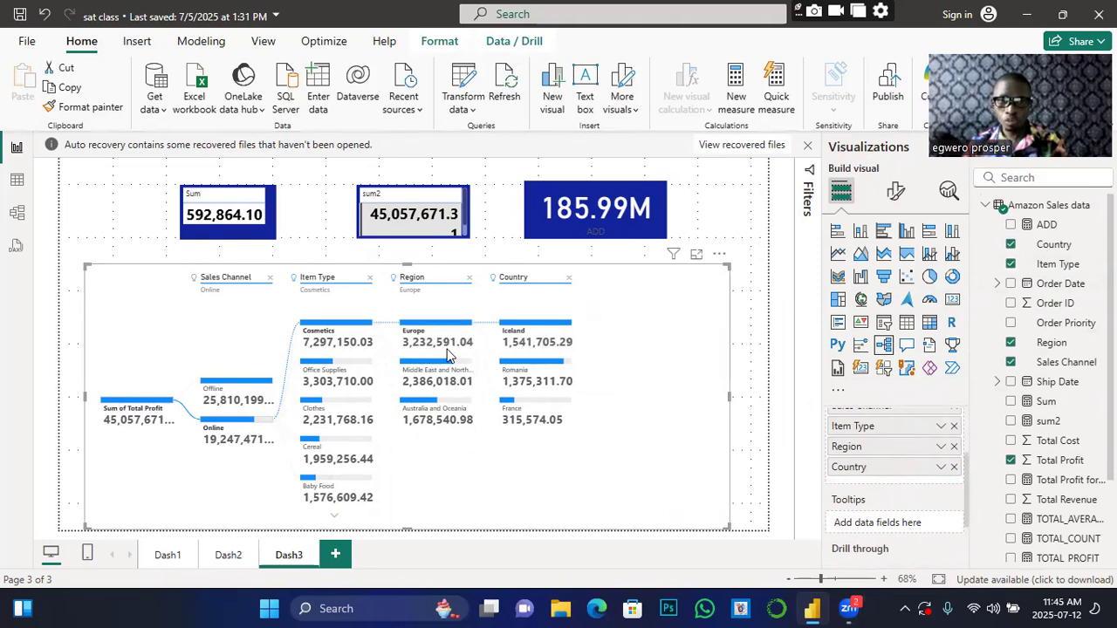
mouse_move(447, 352)
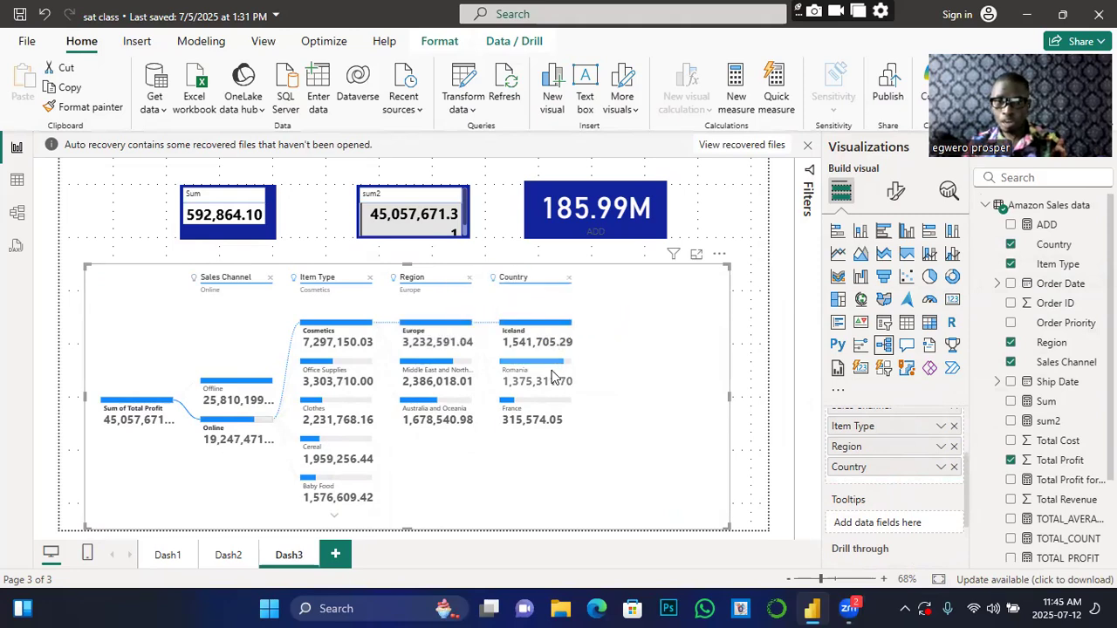
mouse_move(550, 425)
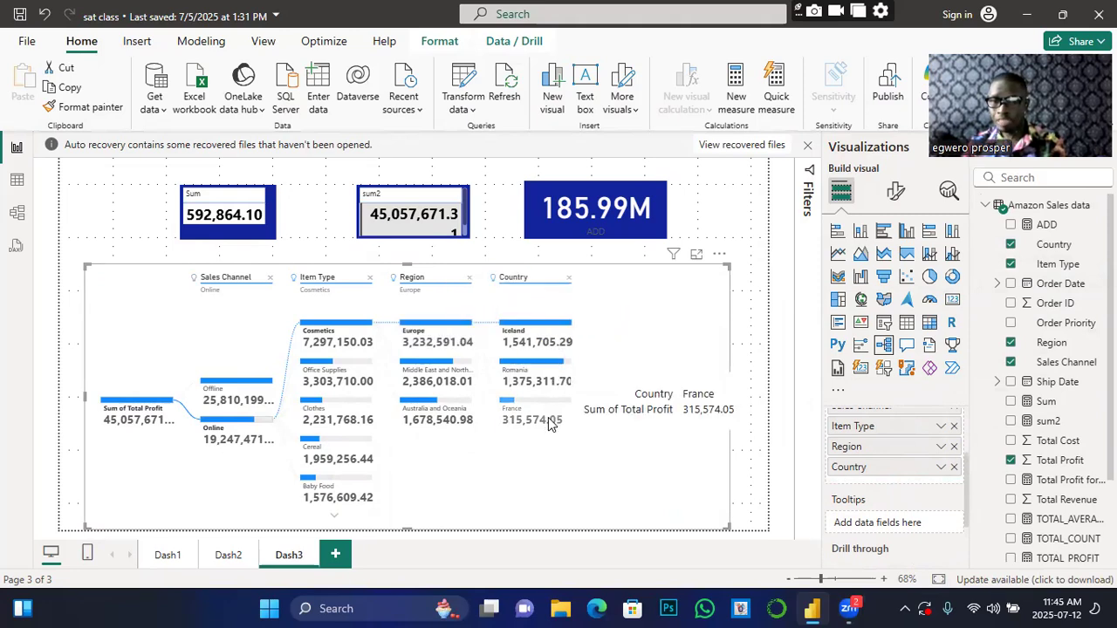
mouse_move(471, 371)
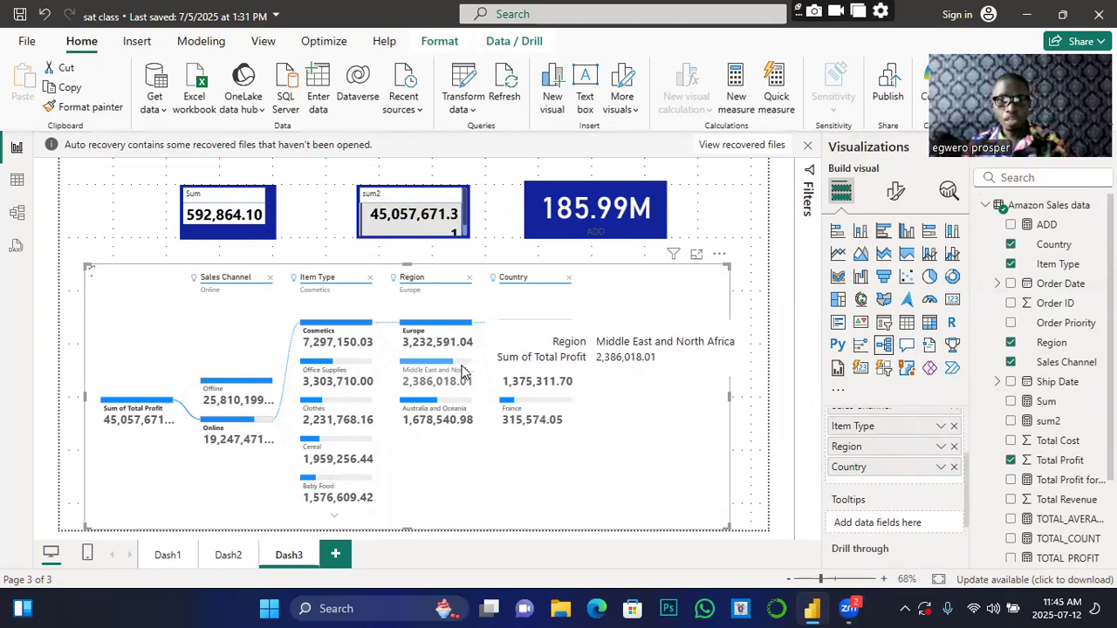
left_click(462, 372)
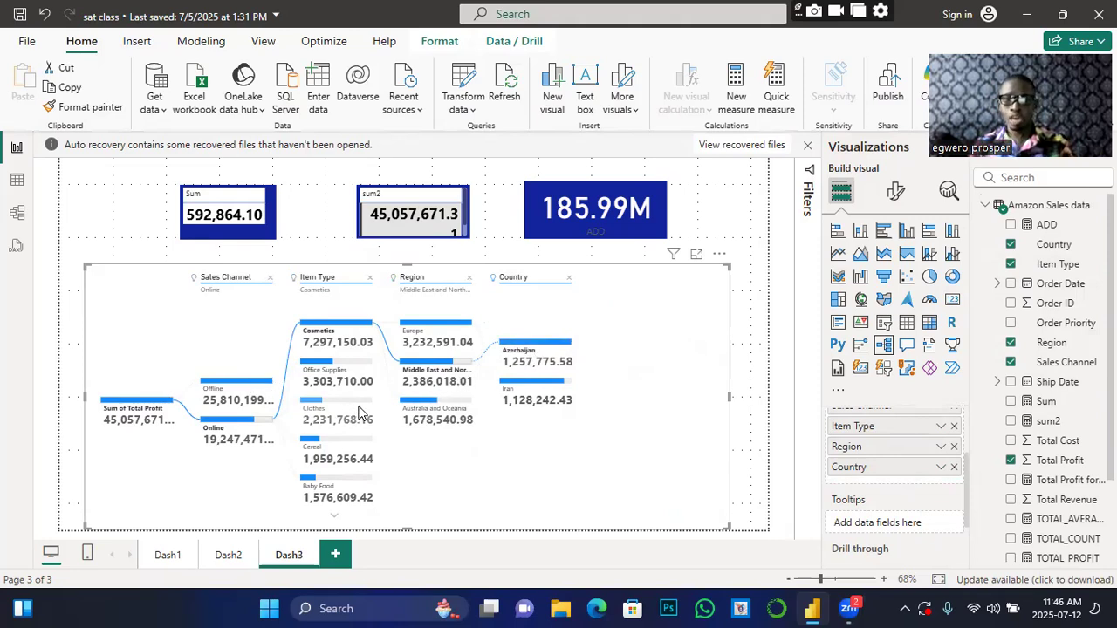
mouse_move(359, 413)
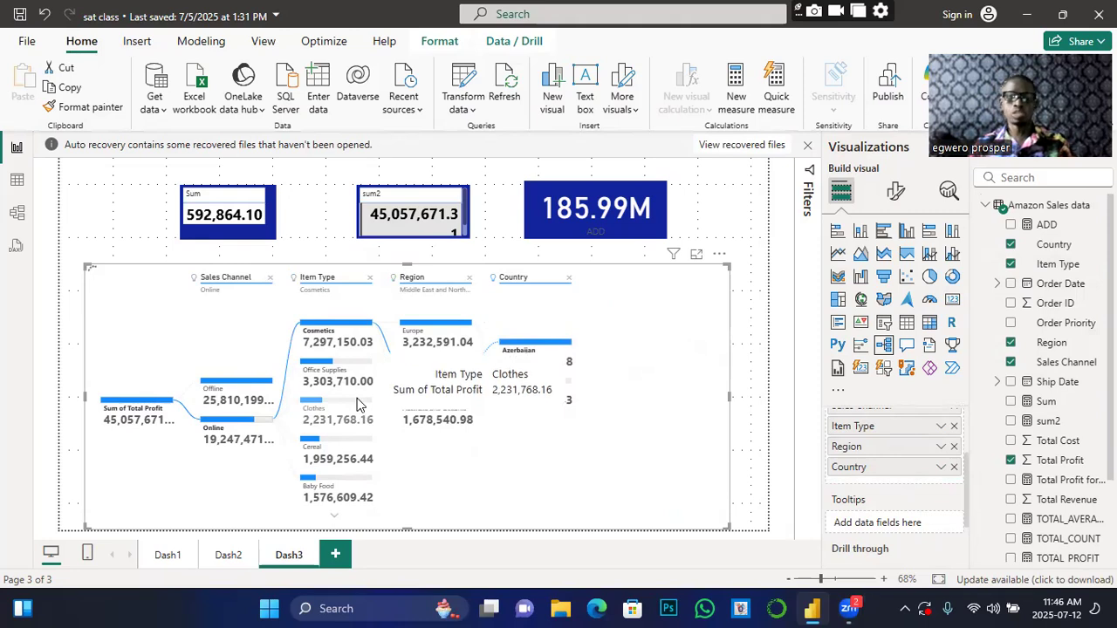
left_click(357, 402)
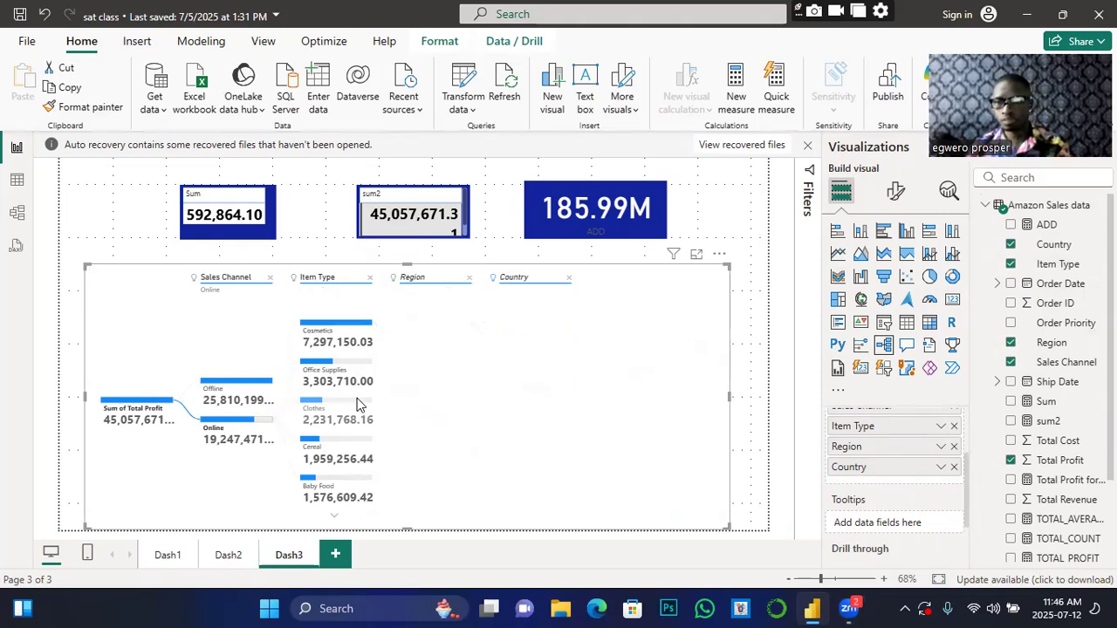
left_click(366, 326)
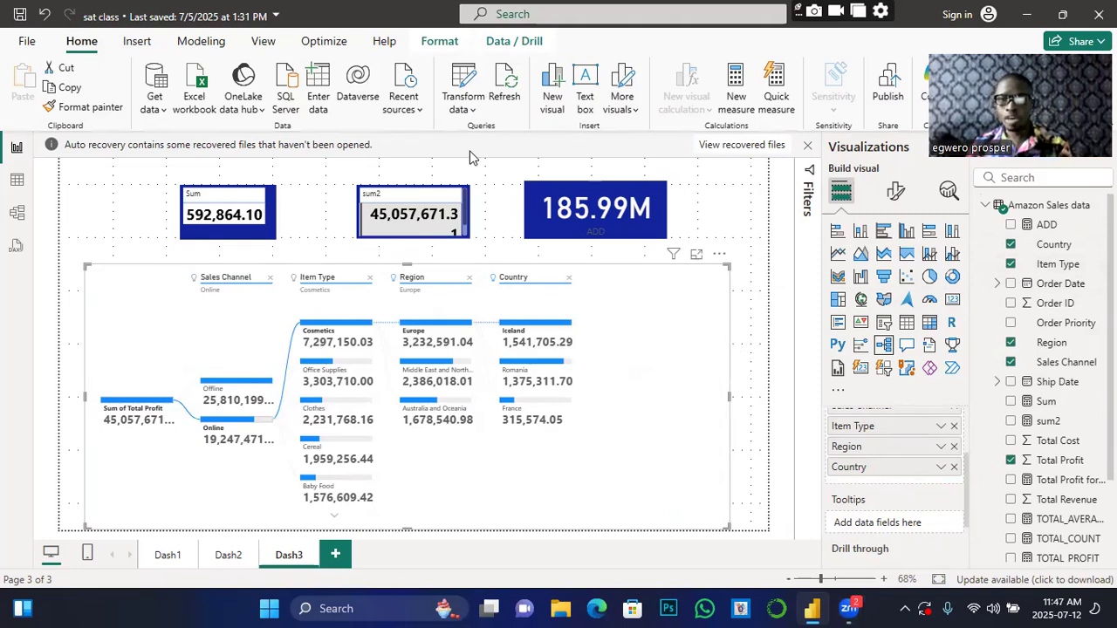
Step: Set the tree's Density to Sparse in Tree settings, reverting a brief Default trial
left_click(899, 194)
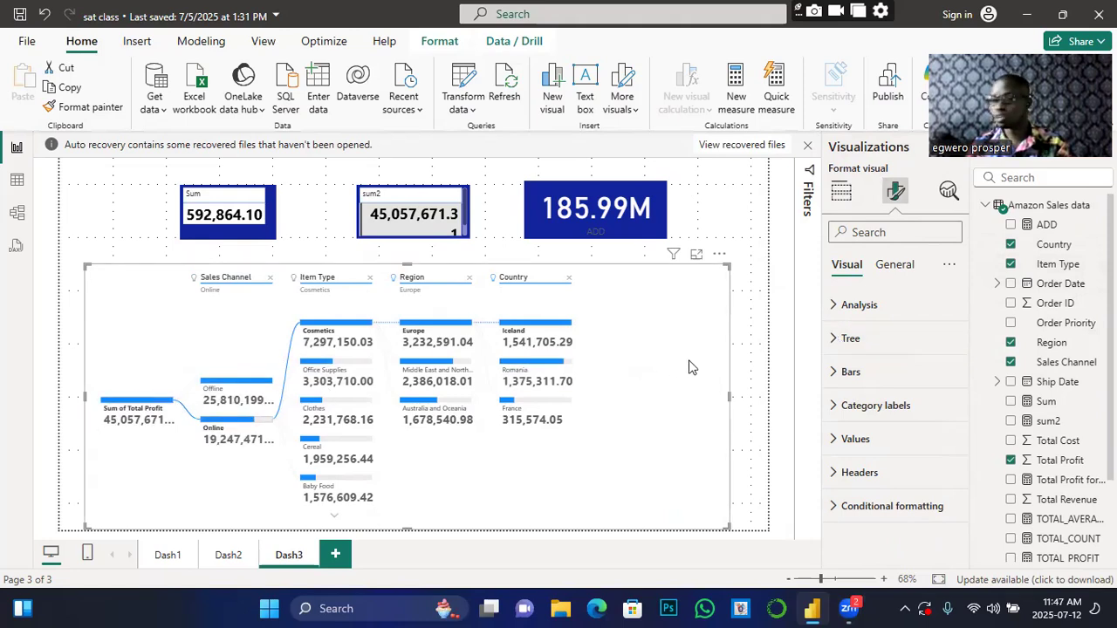
left_click(833, 340)
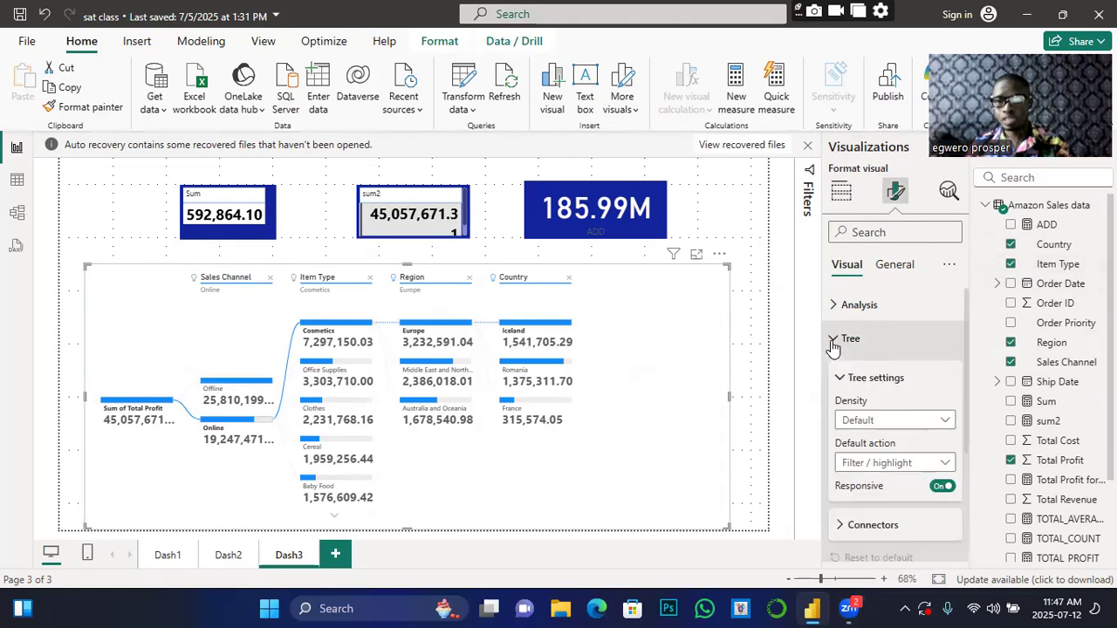
left_click(944, 423)
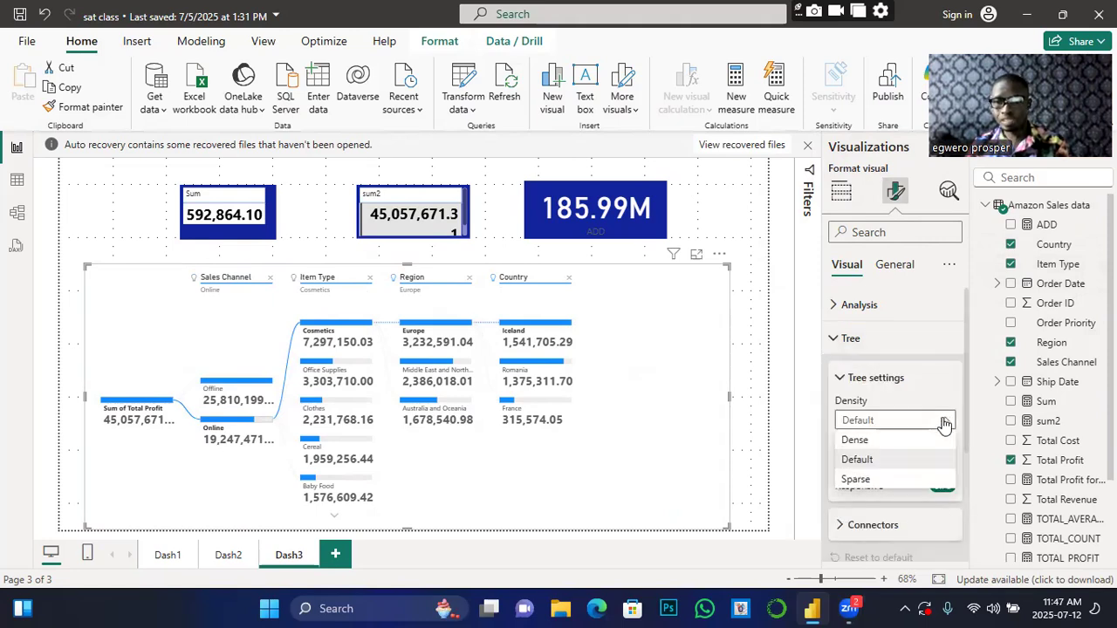
left_click(856, 480)
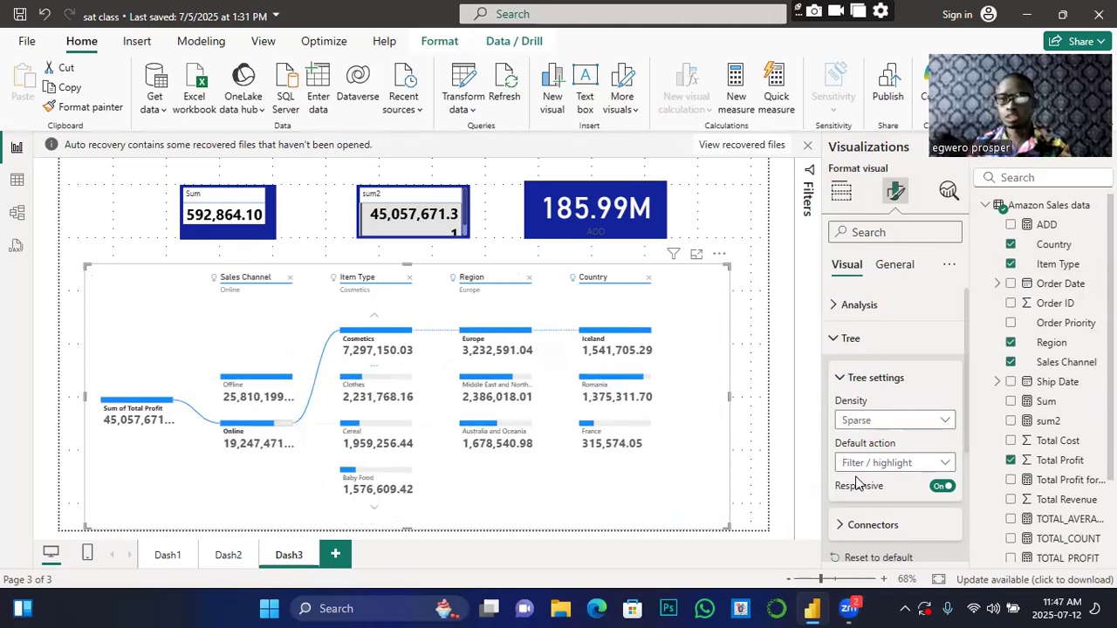
left_click(940, 423)
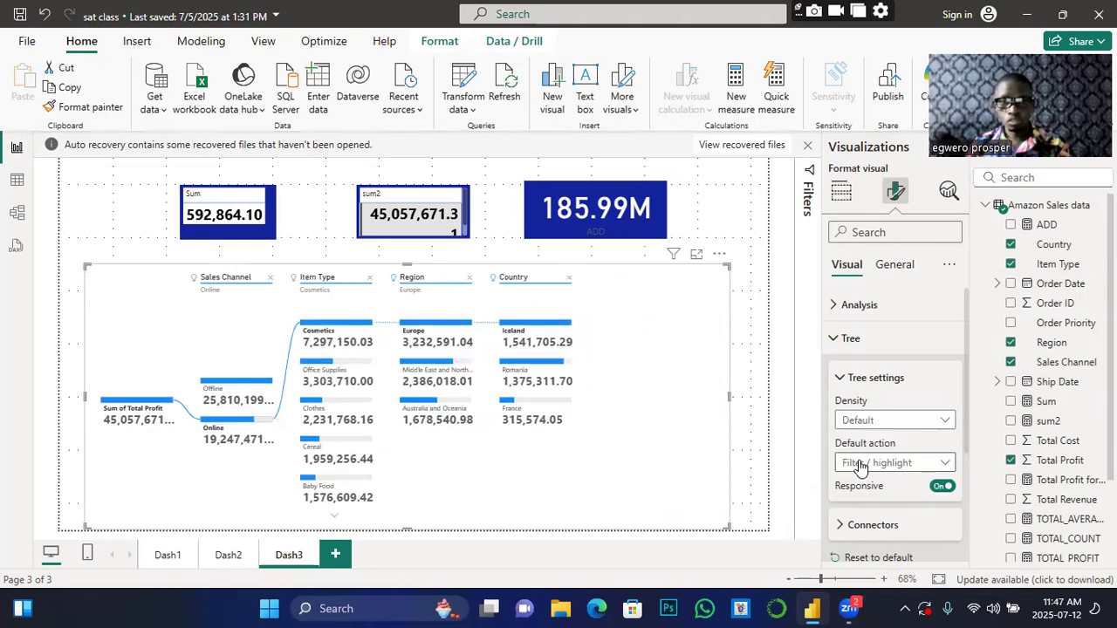
left_click(943, 421)
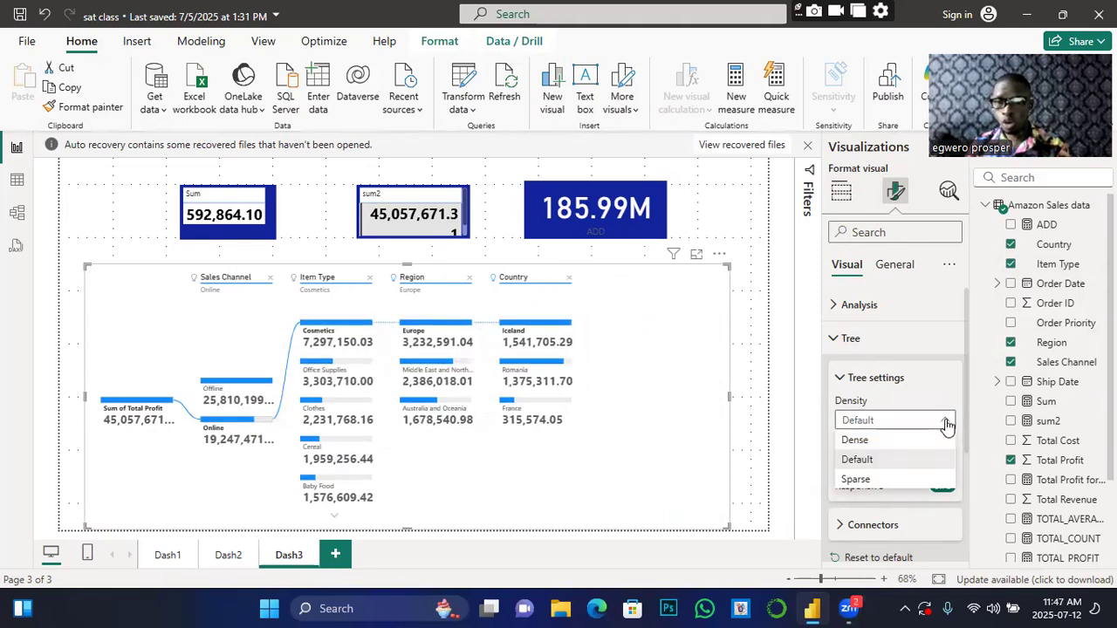
left_click(864, 482)
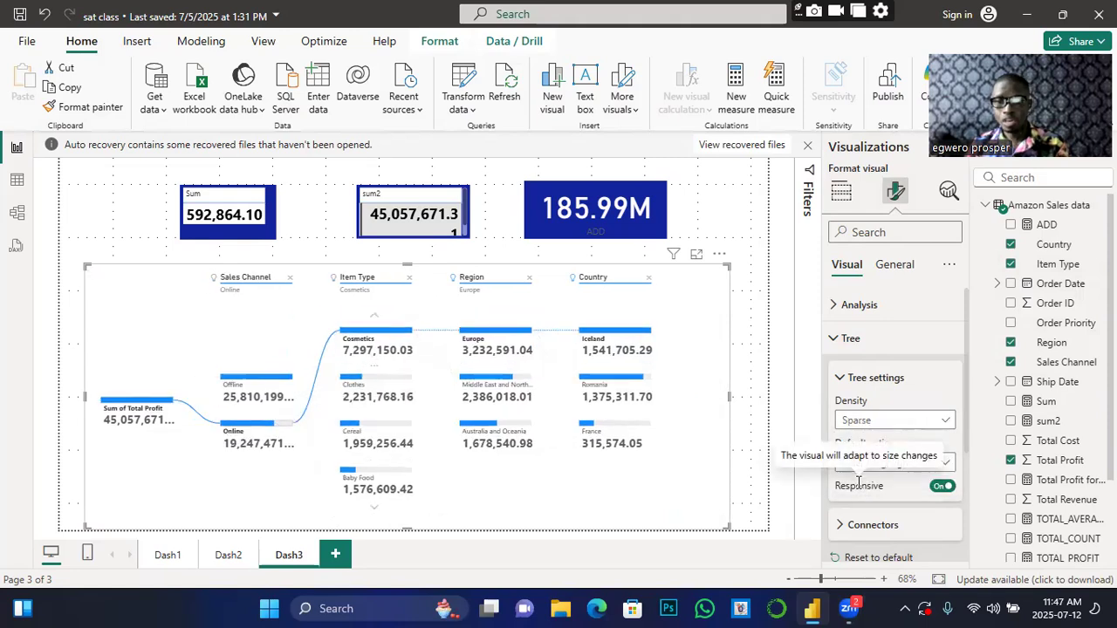
left_click(839, 341)
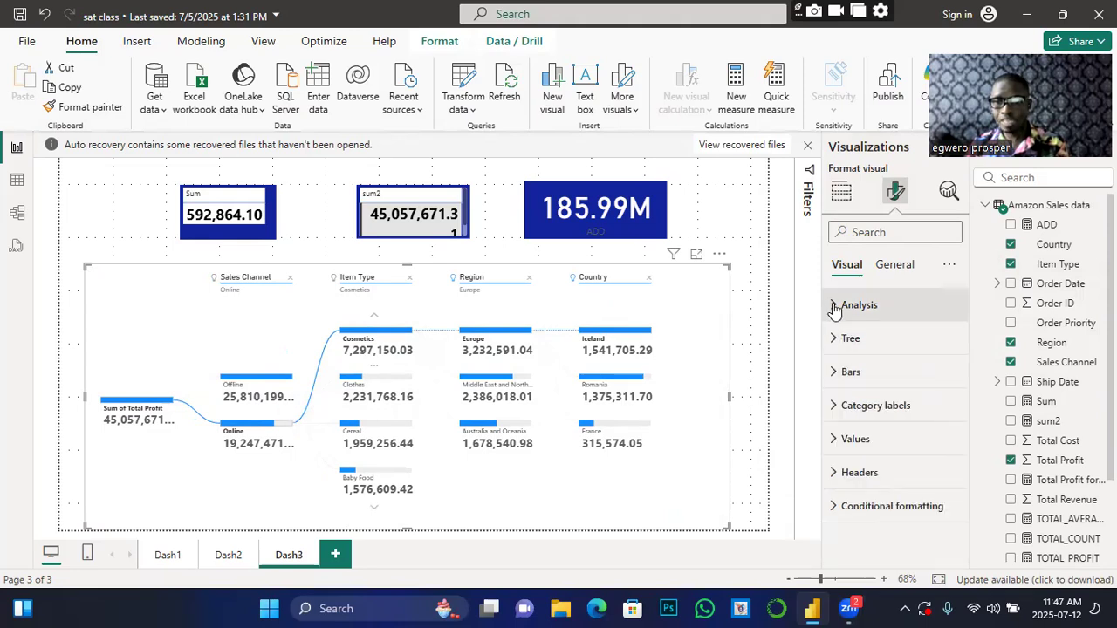
left_click(836, 304)
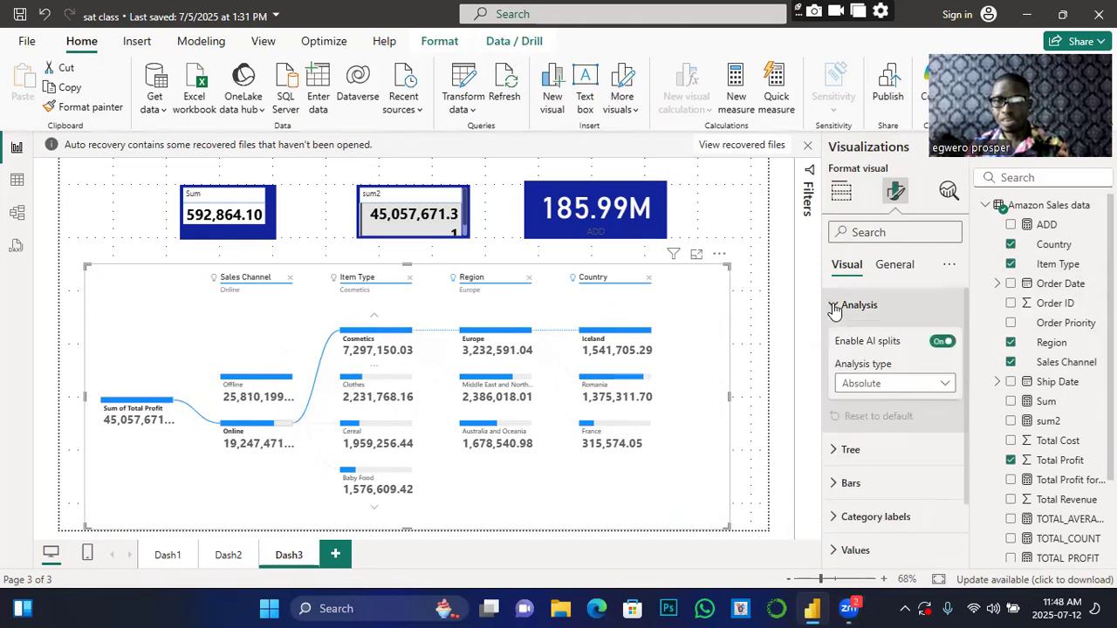
Step: Try the Relative AI split analysis type, then return it to Absolute
left_click(942, 386)
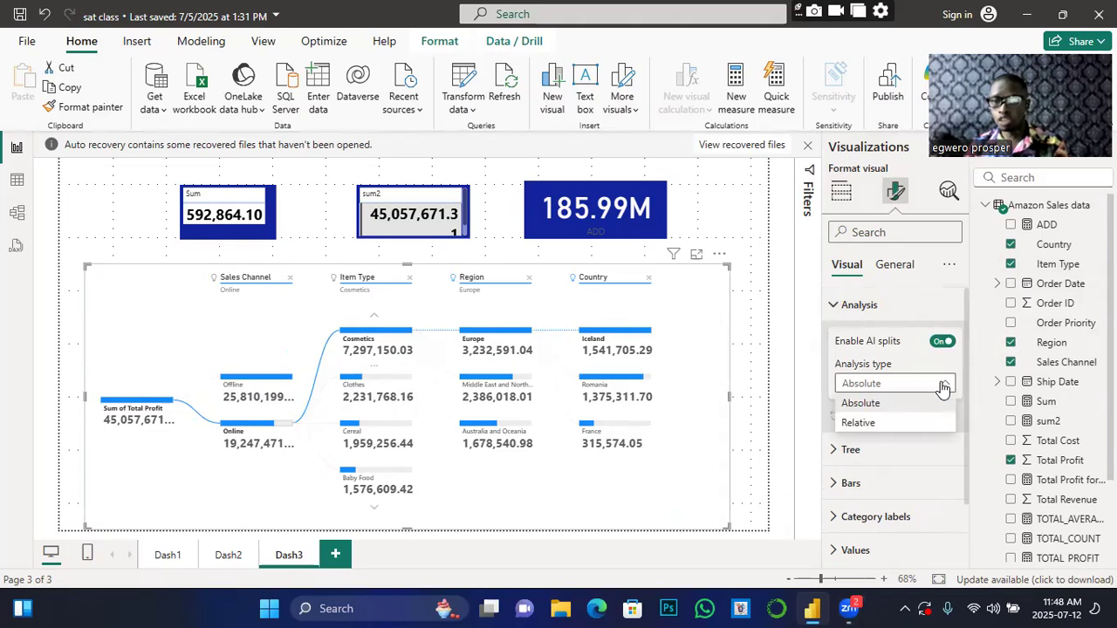
left_click(858, 429)
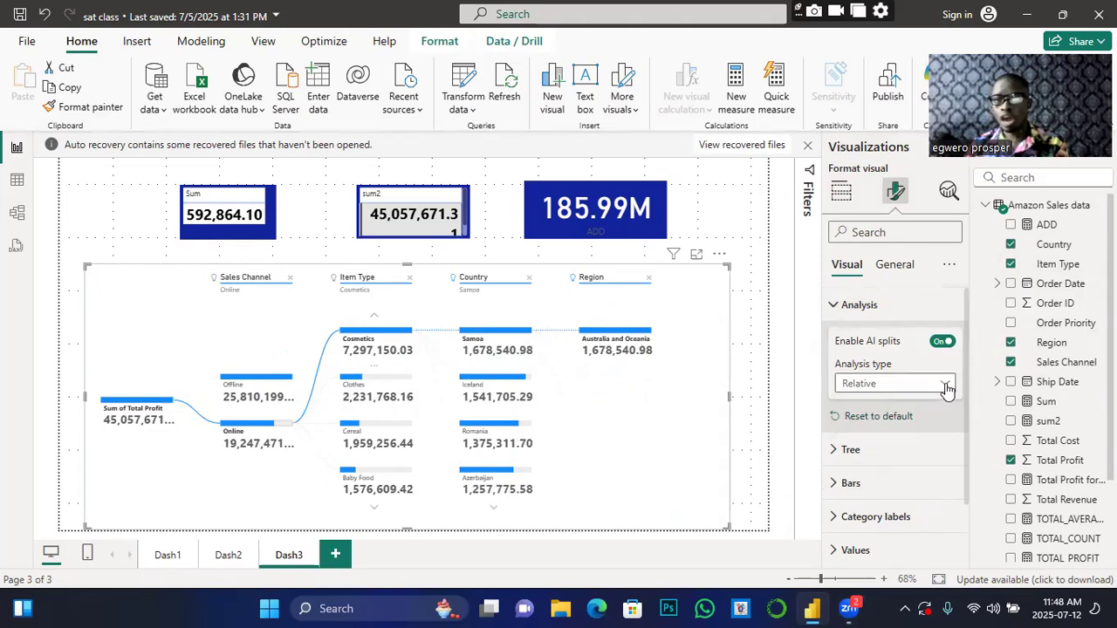
left_click(944, 388)
left_click(863, 410)
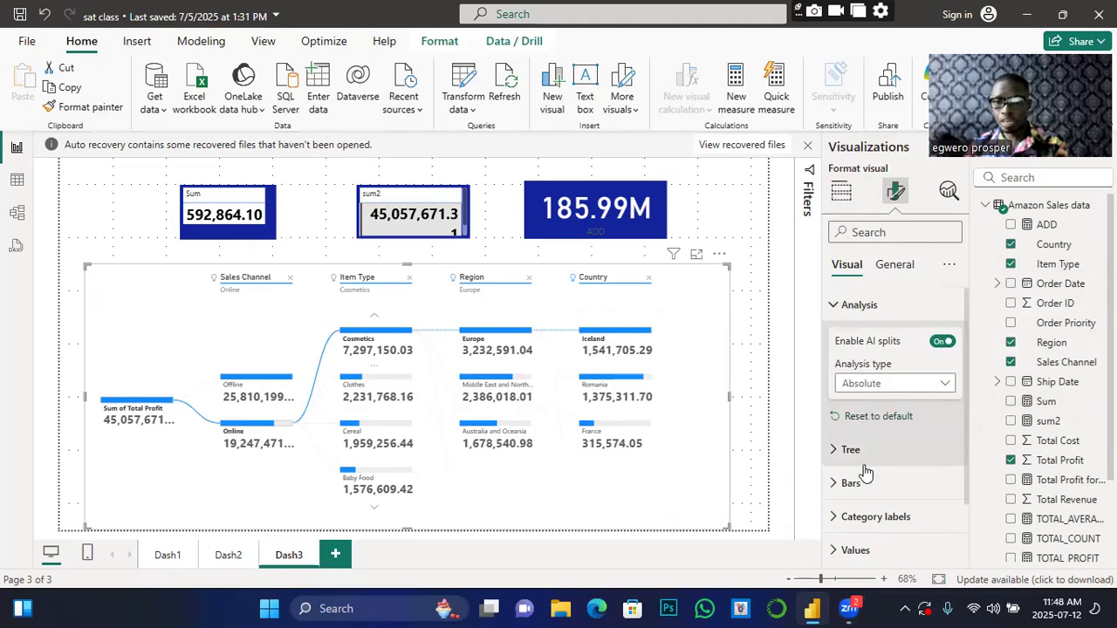
Step: Size the tree's bars at 115% and change their Scale from Level maximum to Parent node
left_click(835, 485)
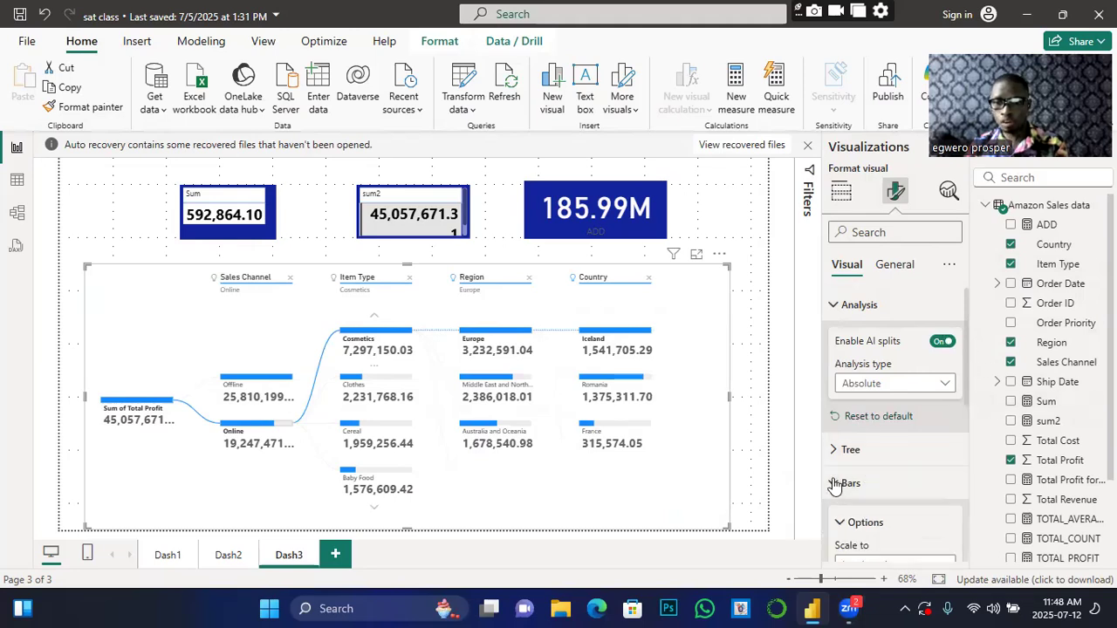
left_click_drag(918, 450, 929, 450)
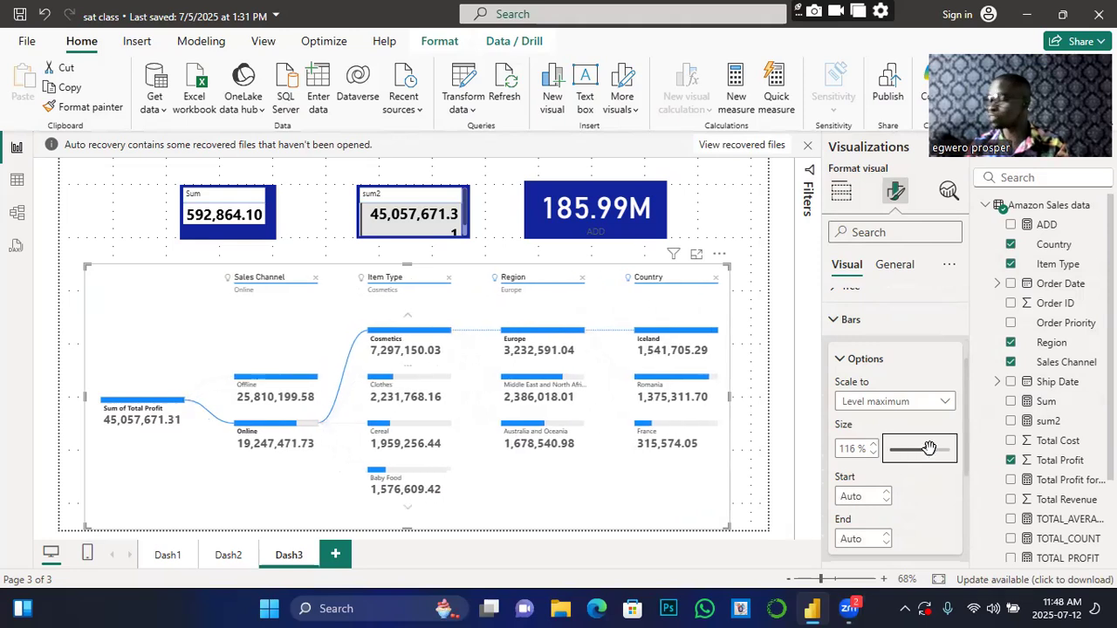
left_click_drag(929, 447, 921, 451)
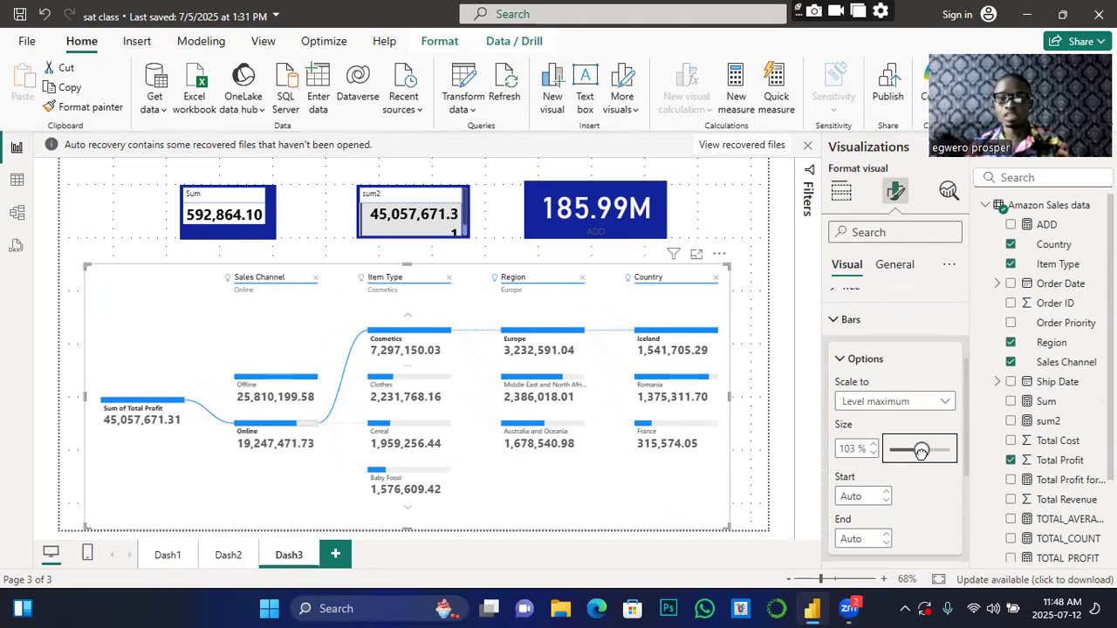
left_click_drag(921, 451, 908, 451)
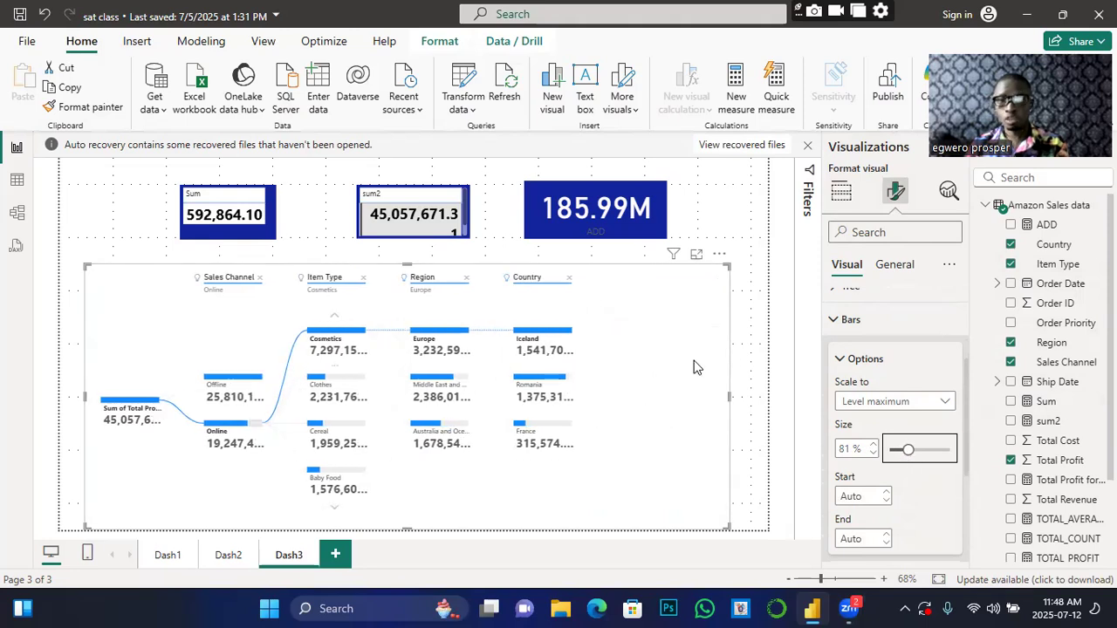
left_click_drag(907, 450, 928, 451)
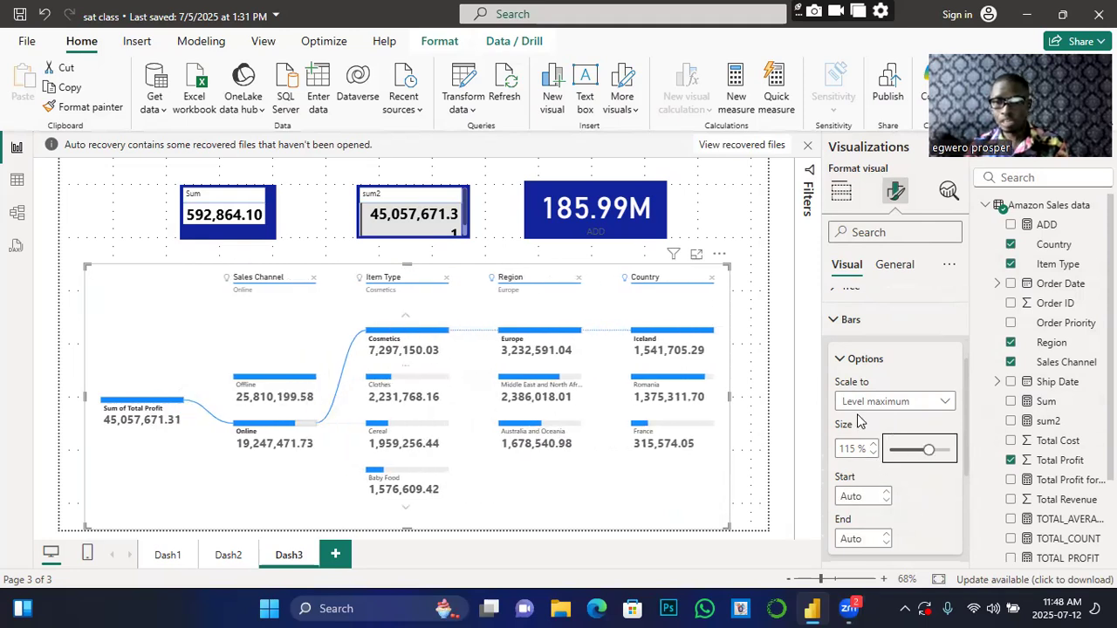
left_click(947, 407)
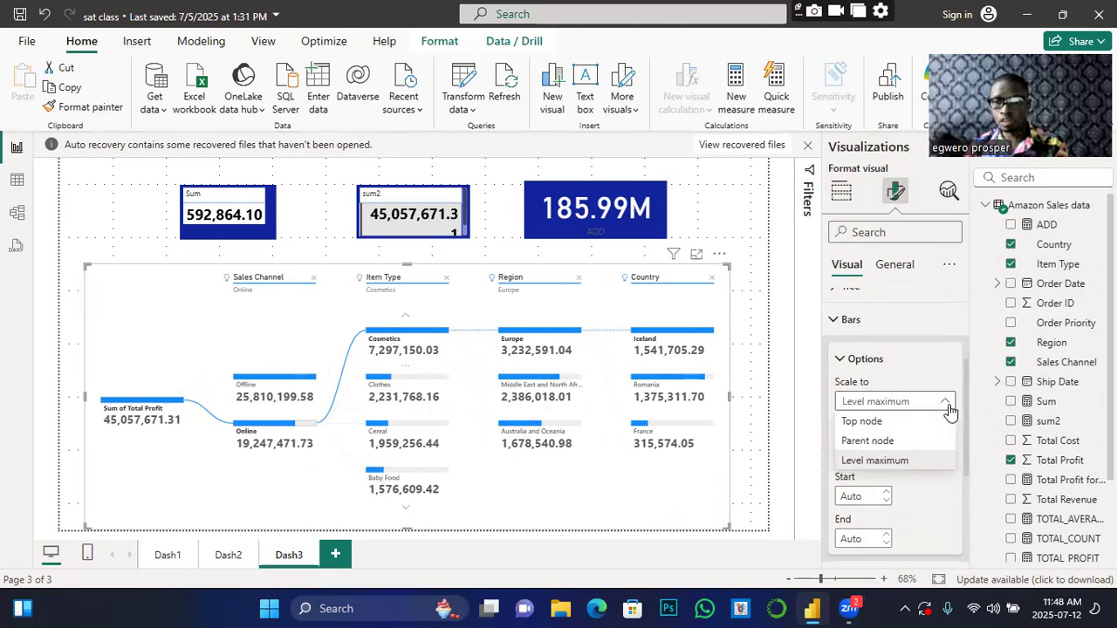
left_click(868, 442)
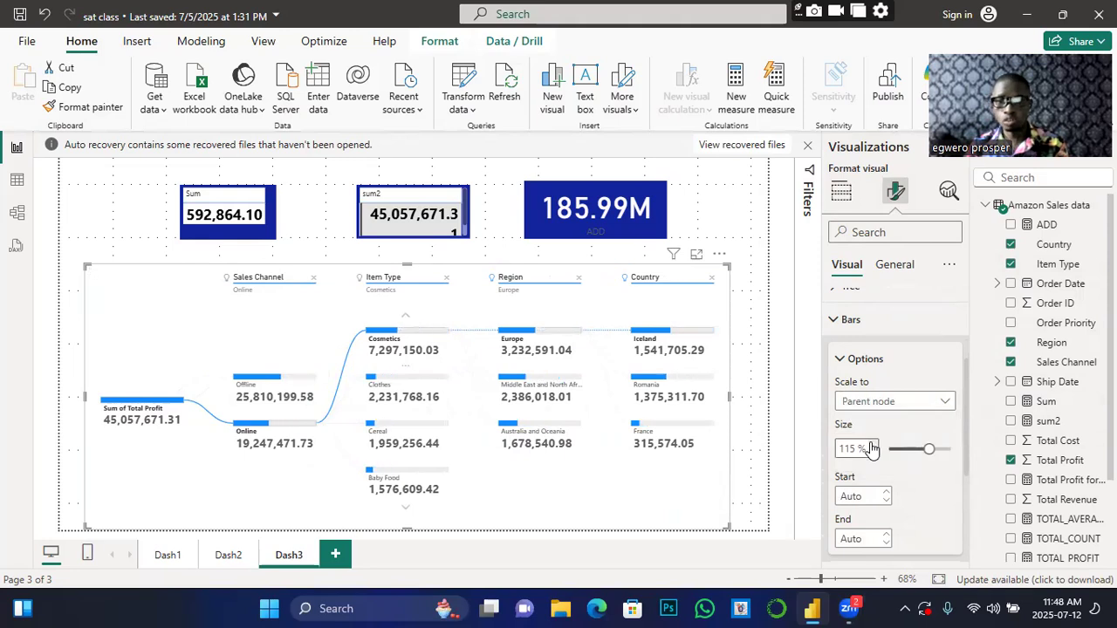
left_click(945, 402)
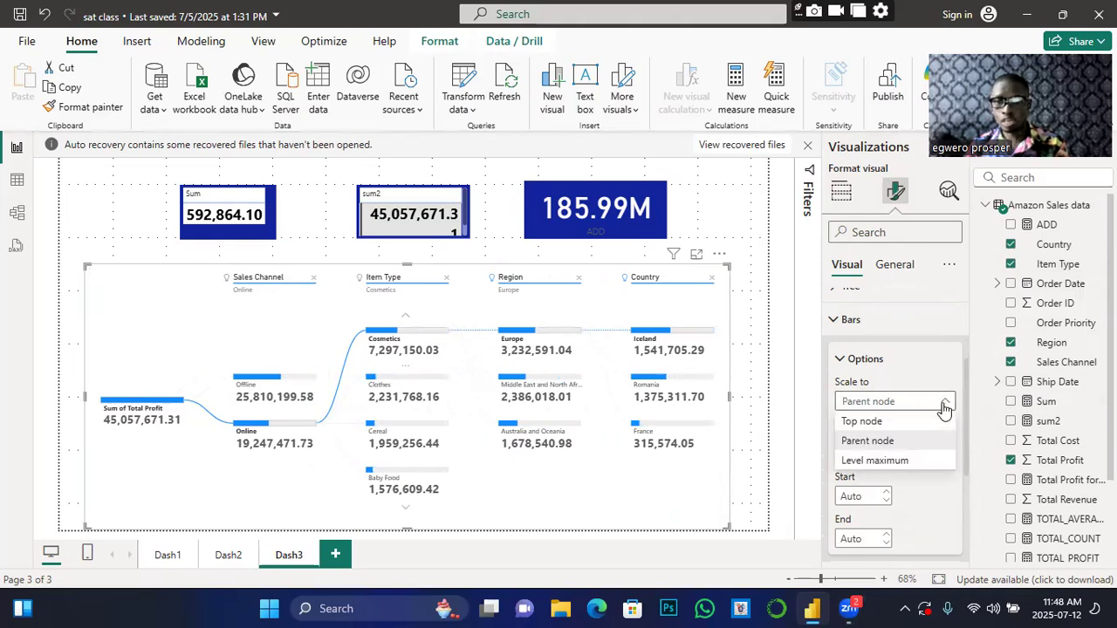
left_click(868, 441)
scroll(907, 453, "down", 3)
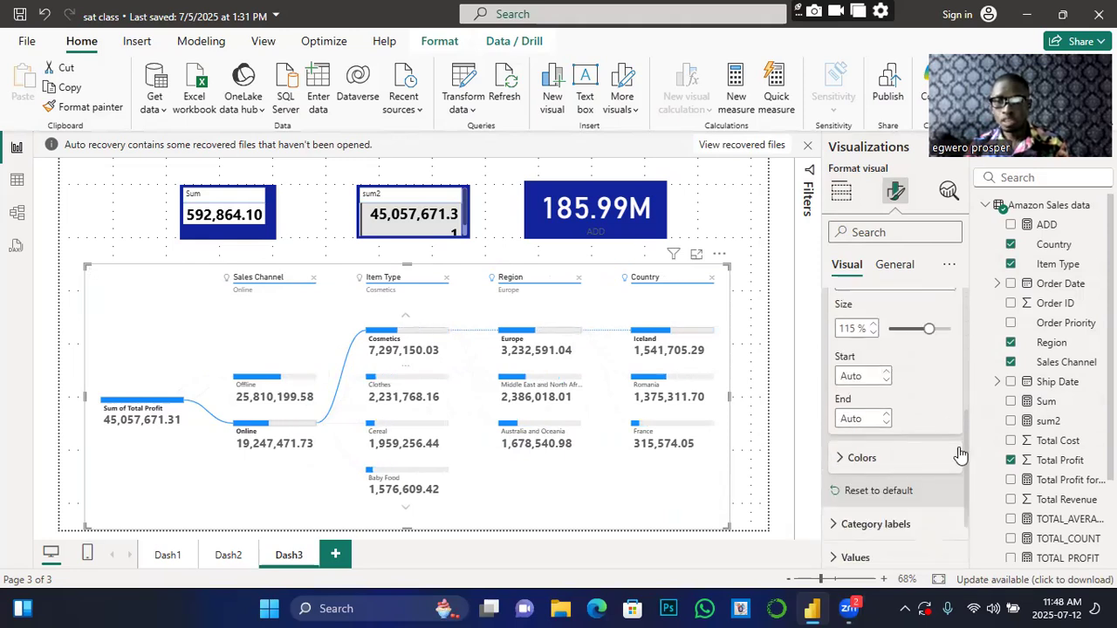
Step: In Bars > Colors, choose orange for Positive bar and dark blue for Bar background
left_click(841, 414)
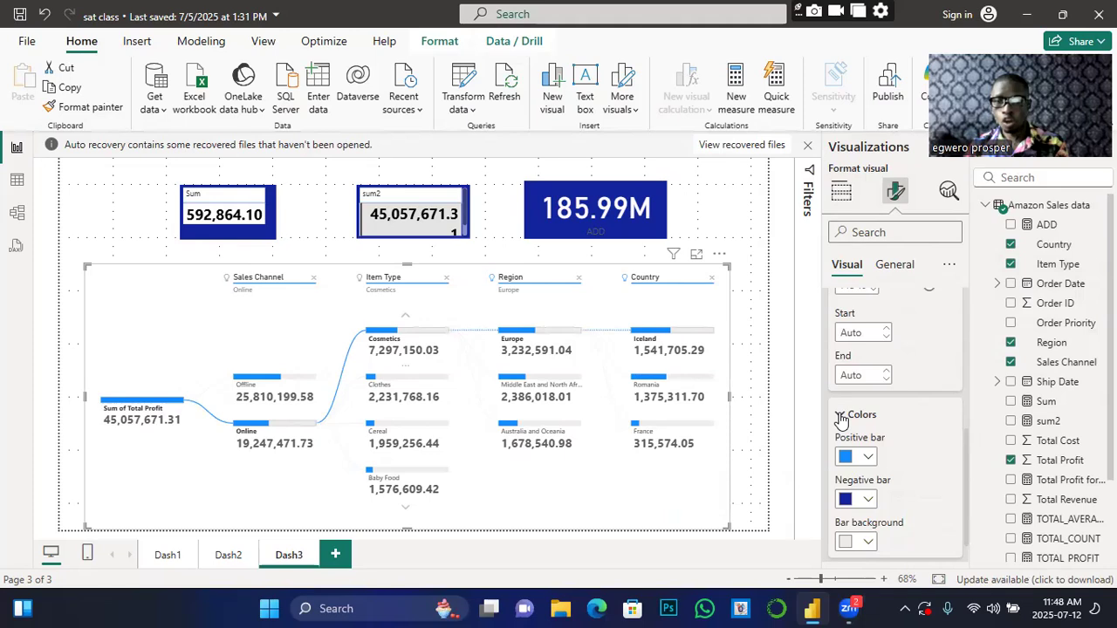
left_click(867, 456)
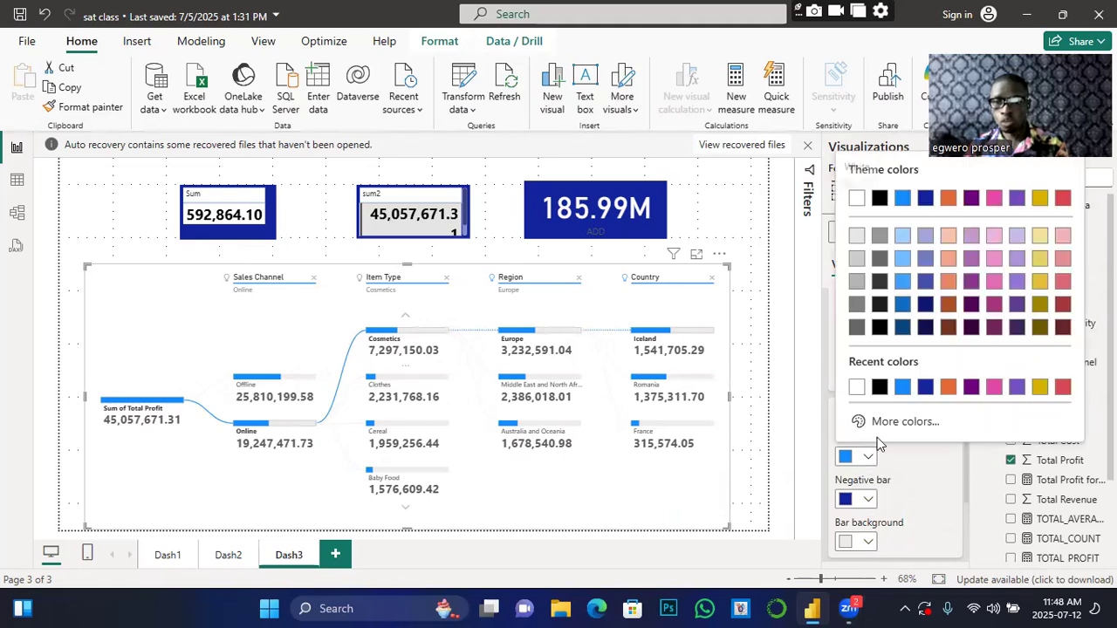
left_click(949, 392)
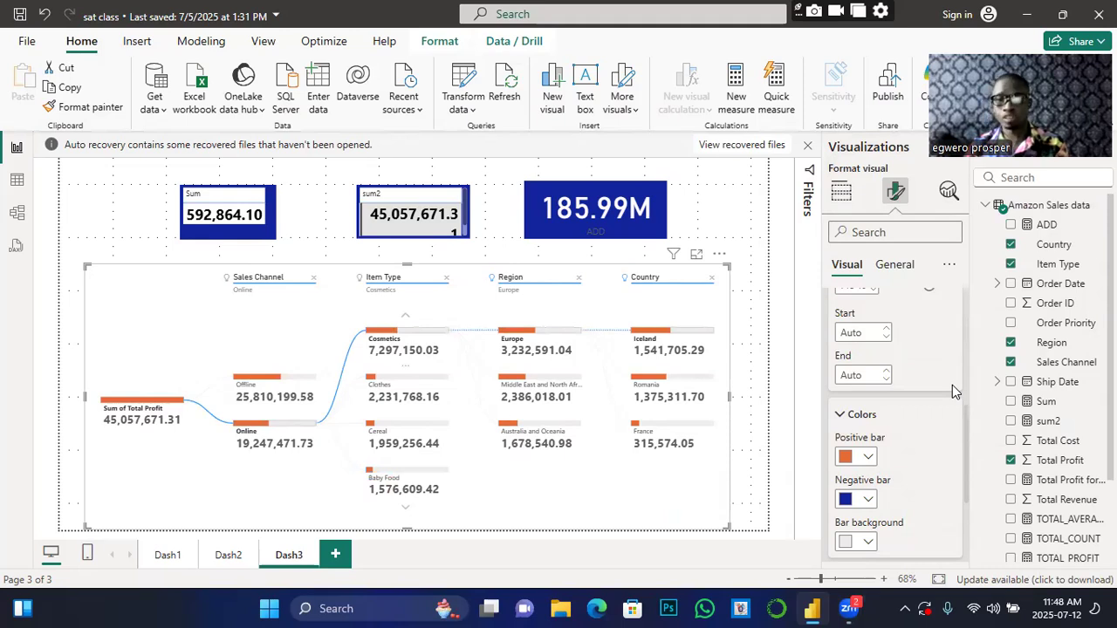
left_click(865, 542)
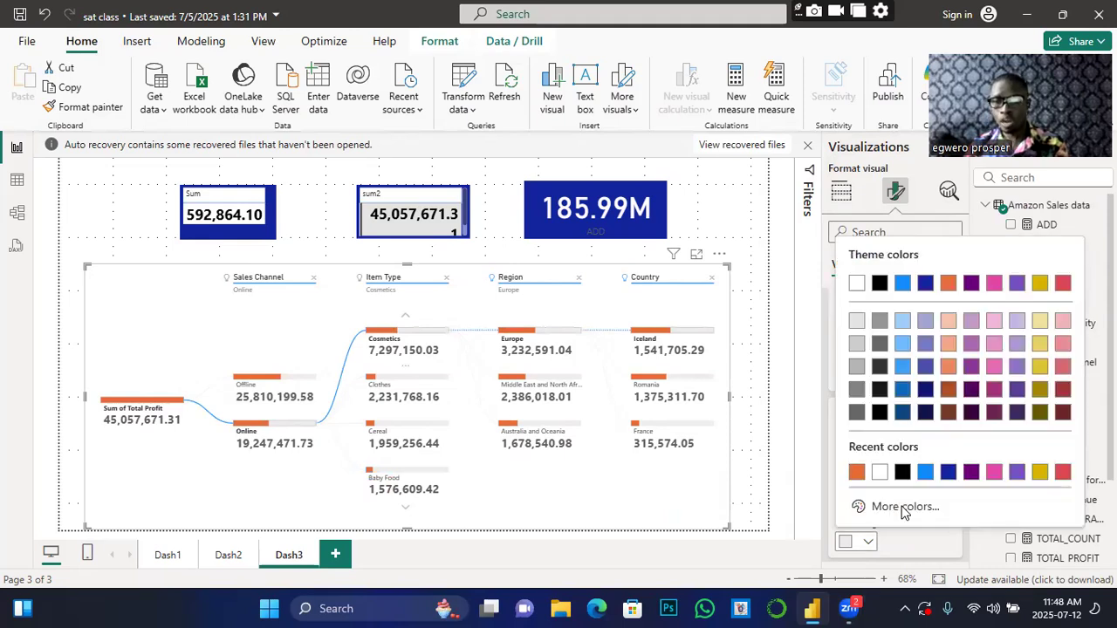
left_click(948, 474)
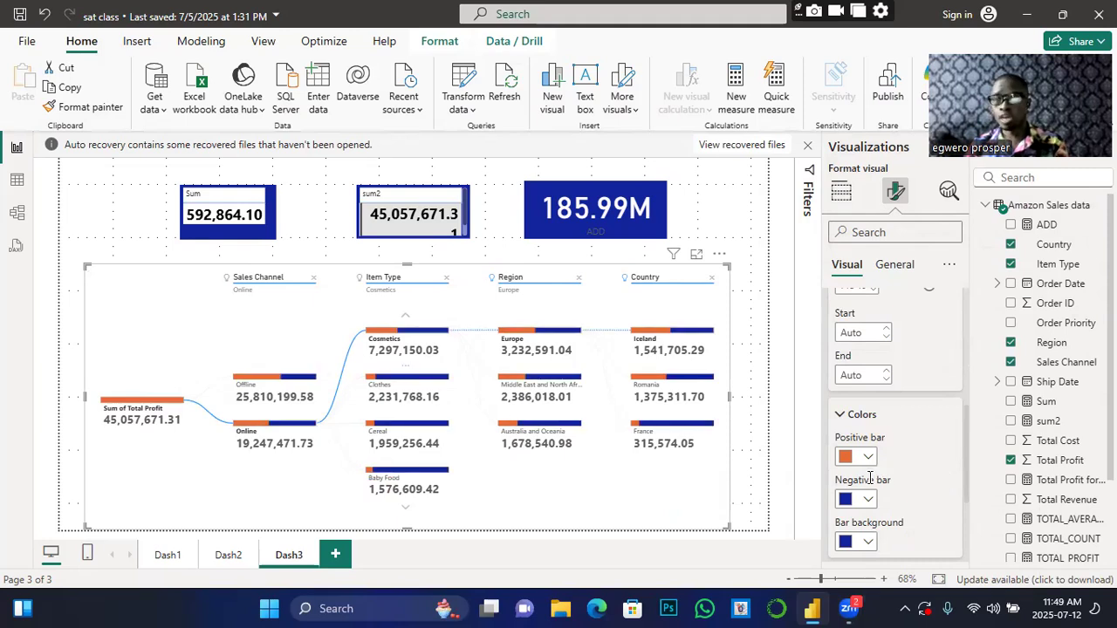
scroll(930, 510, "down", 3)
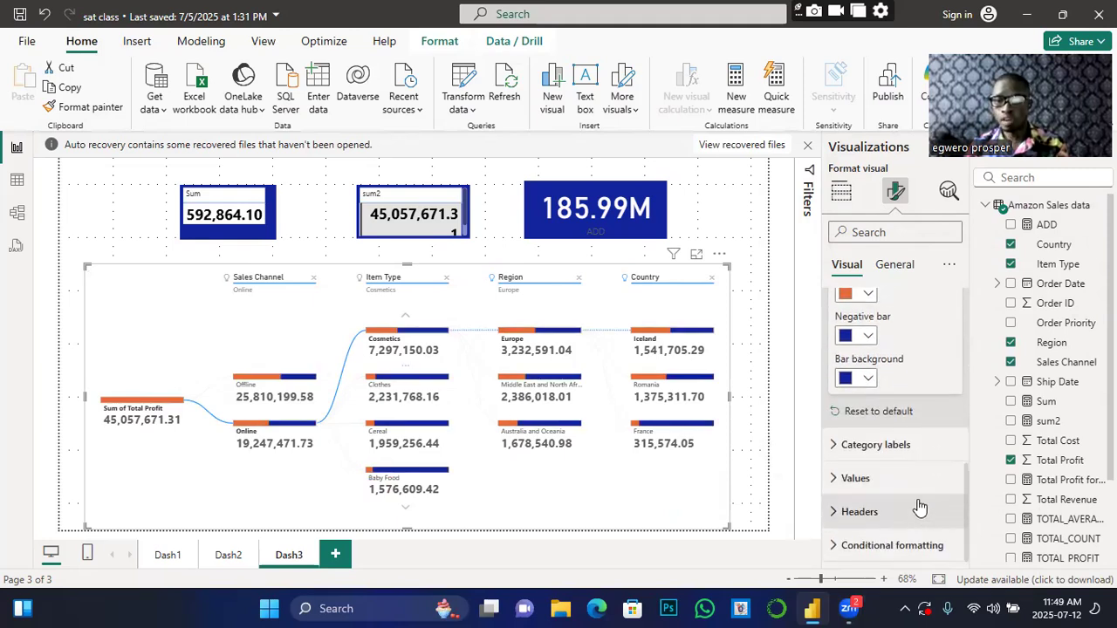
Step: Turn on Bold for the category label font, so labels like Offline and Clothes appear bold
left_click(834, 447)
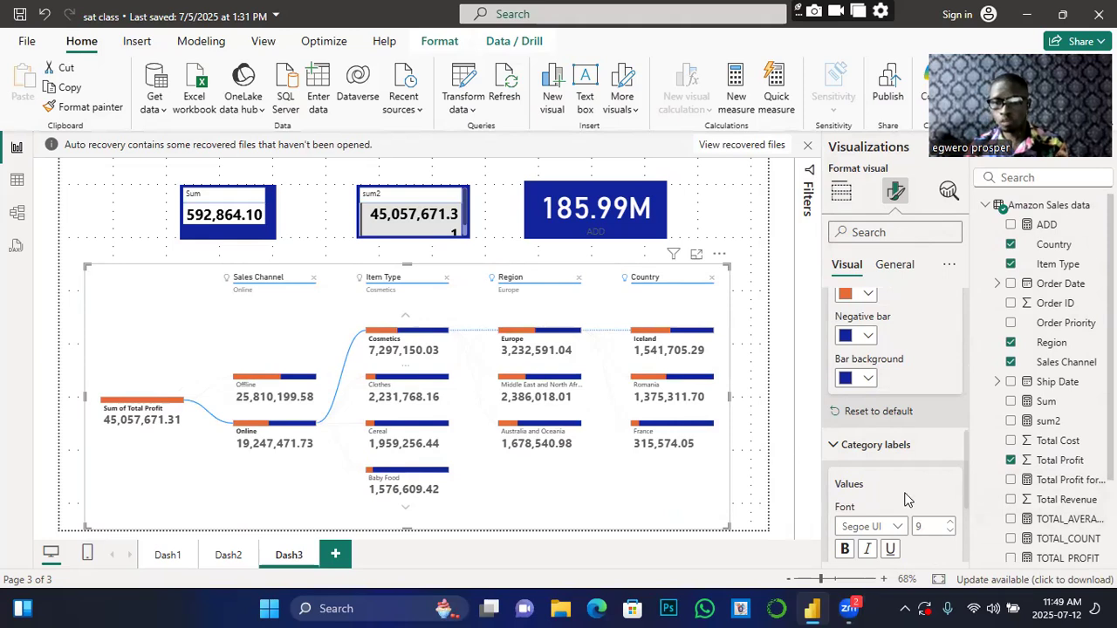
scroll(904, 499, "down", 2)
left_click(846, 467)
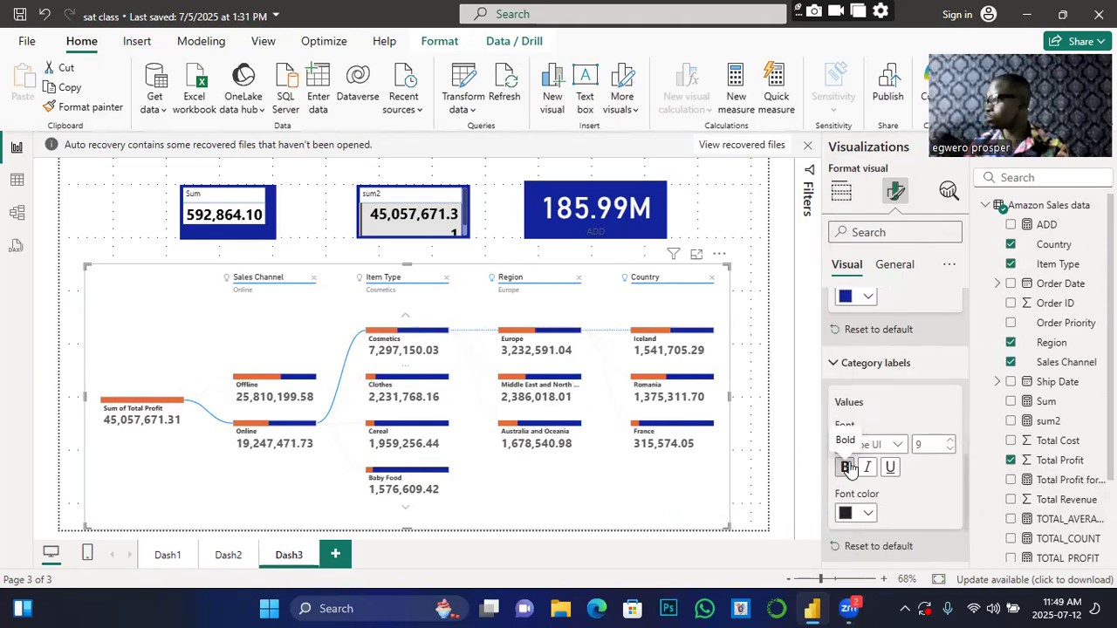
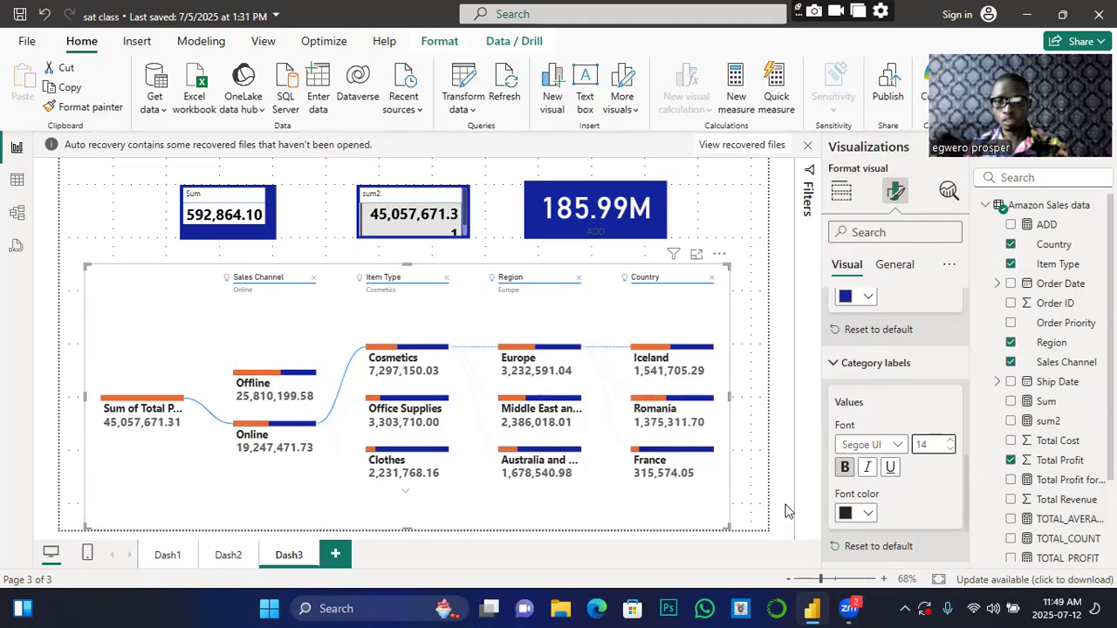
Step: Set the category label font colour to the dark blue recent swatch
left_click(860, 512)
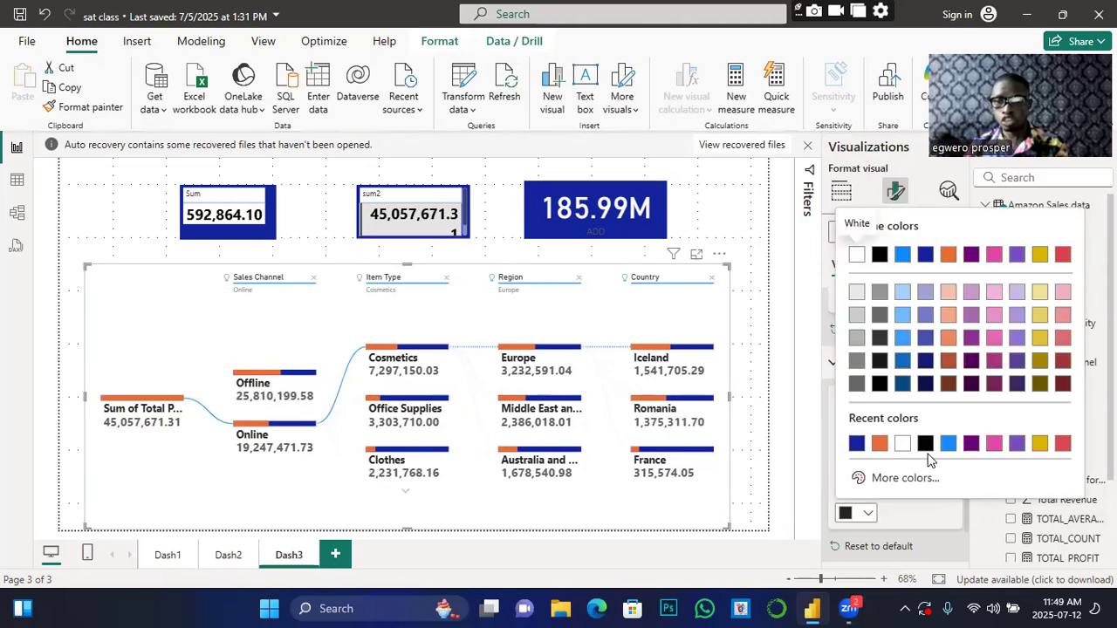
left_click(856, 445)
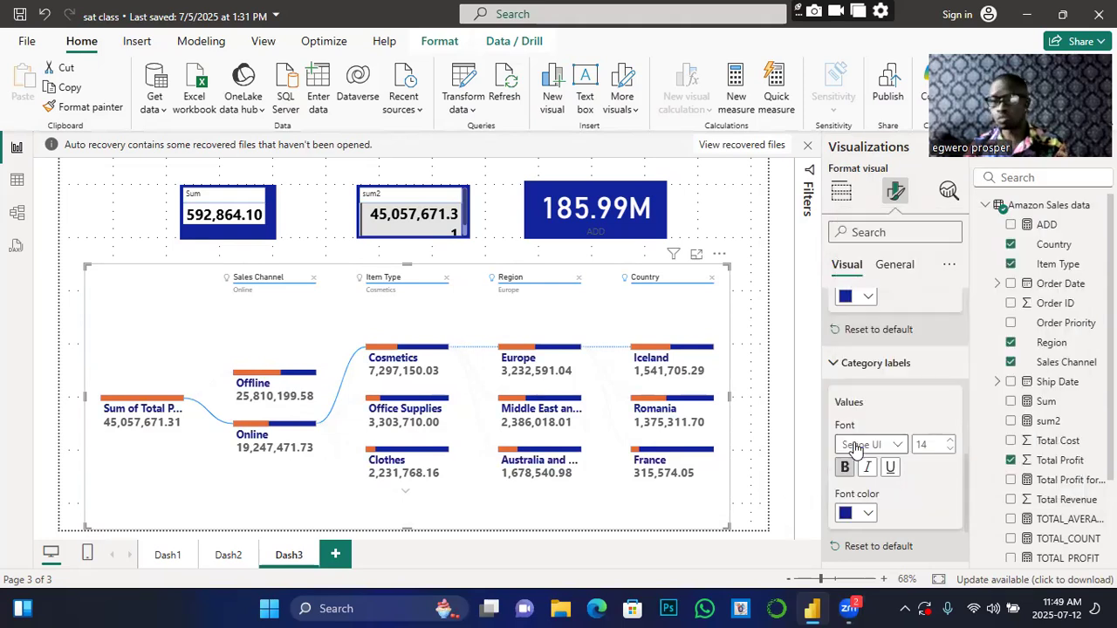
scroll(885, 507, "down", 3)
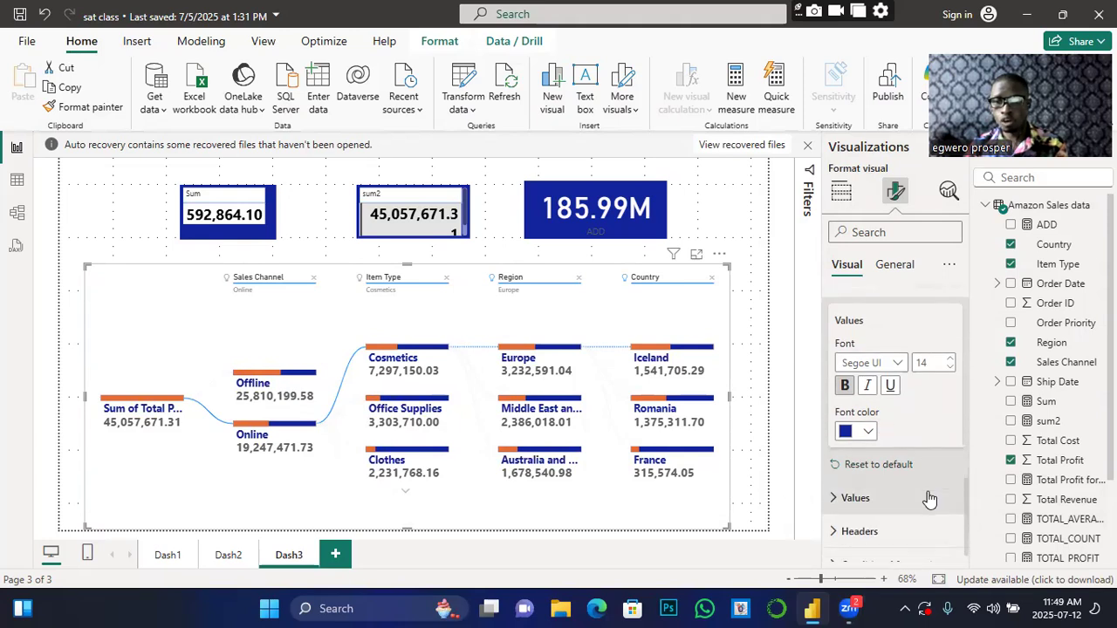
Step: In Values, keep the tree's numbers bold and set their font colour to black
left_click(840, 480)
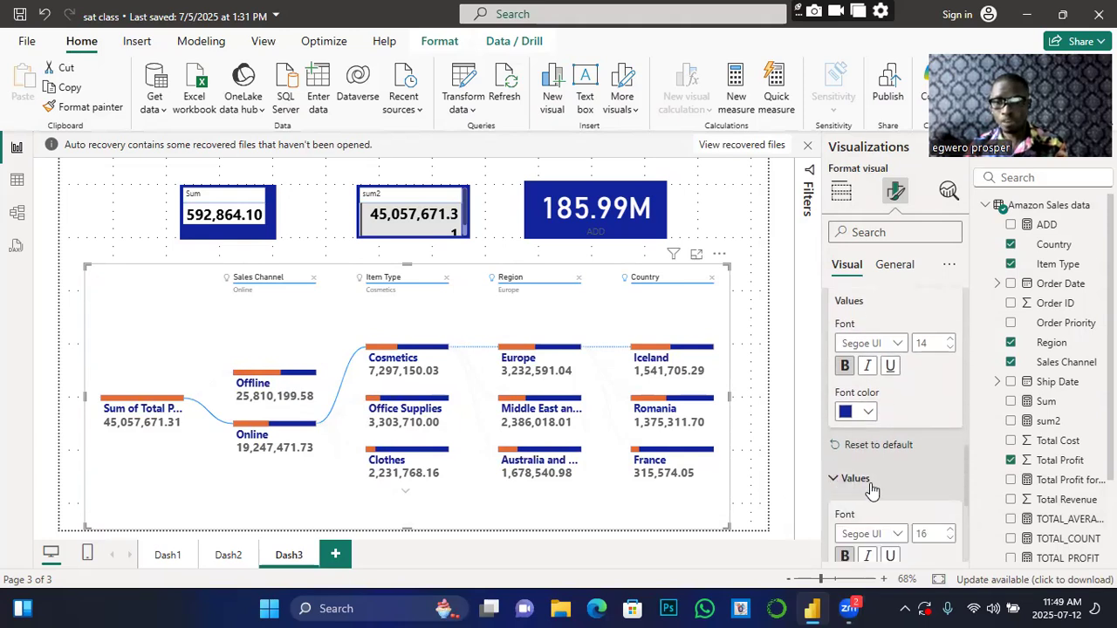
scroll(860, 500, "down", 2)
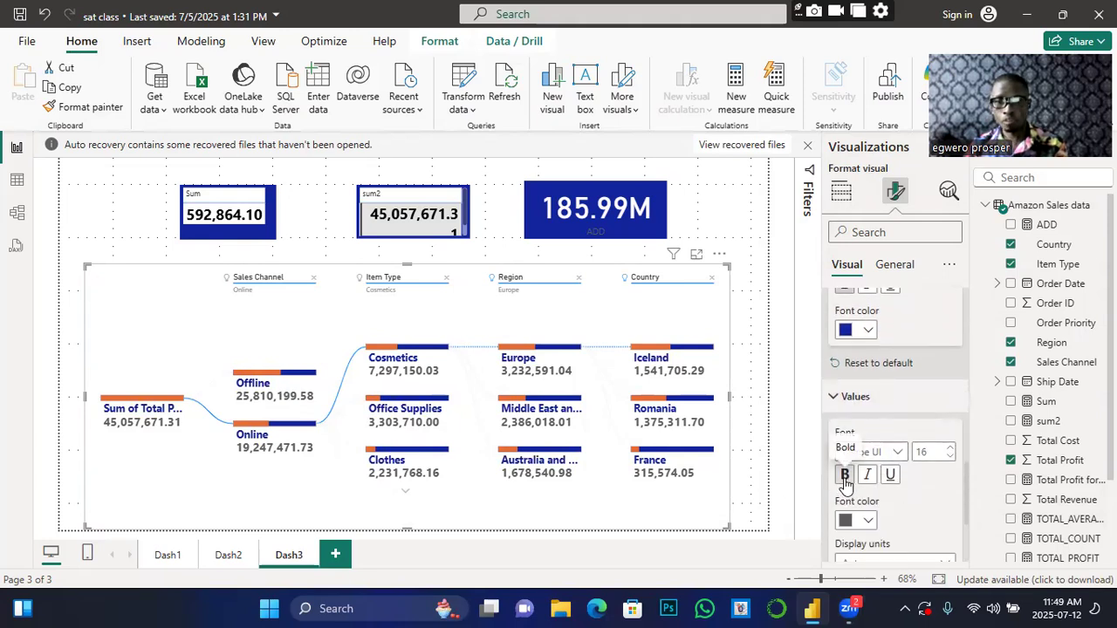
left_click(844, 475)
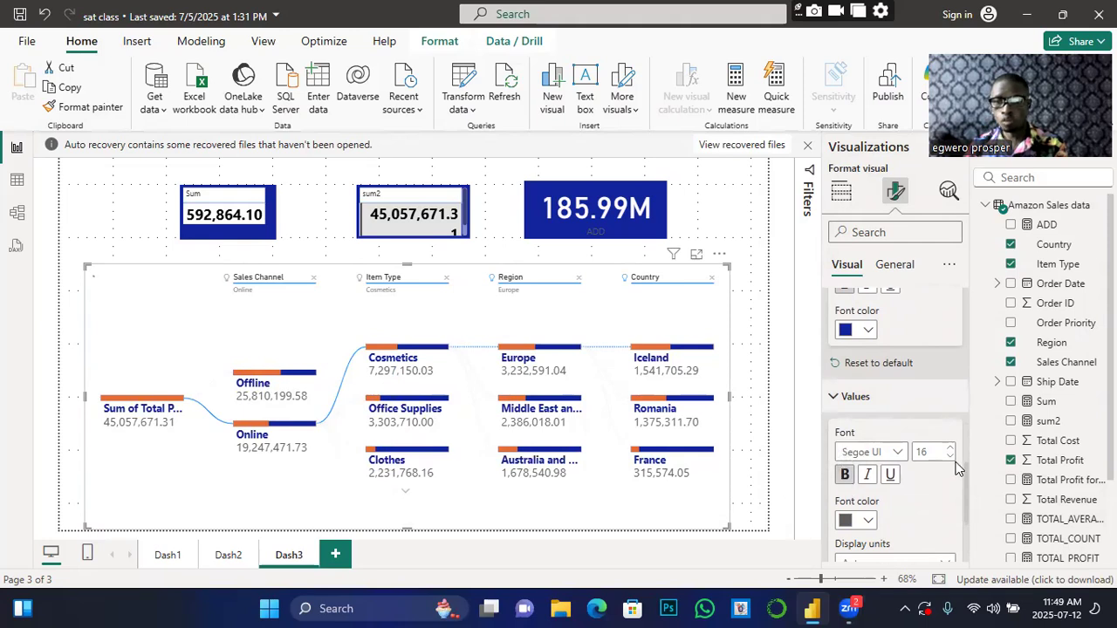
left_click(843, 476)
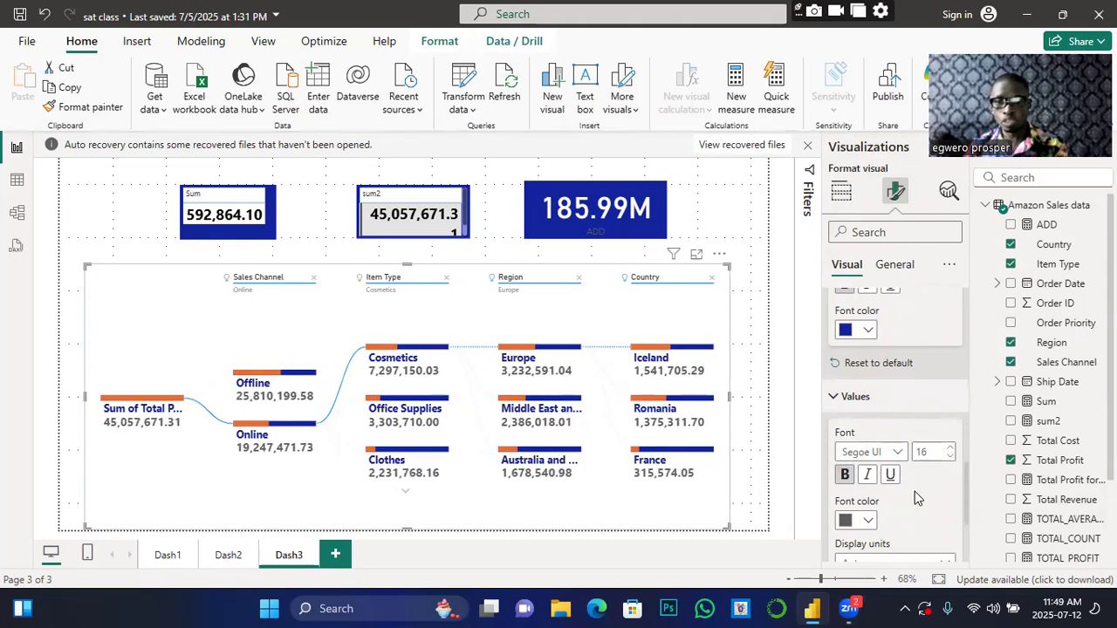
left_click(868, 520)
left_click(926, 450)
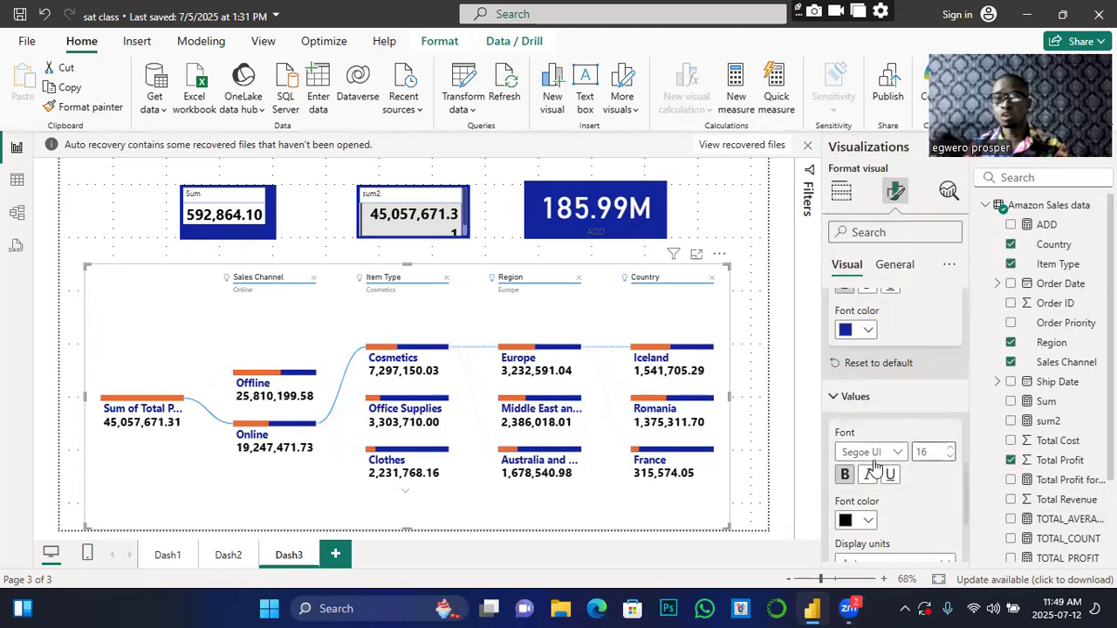
Step: Try Thousands as the values' display units, then set them back to Auto
scroll(890, 480, "down", 3)
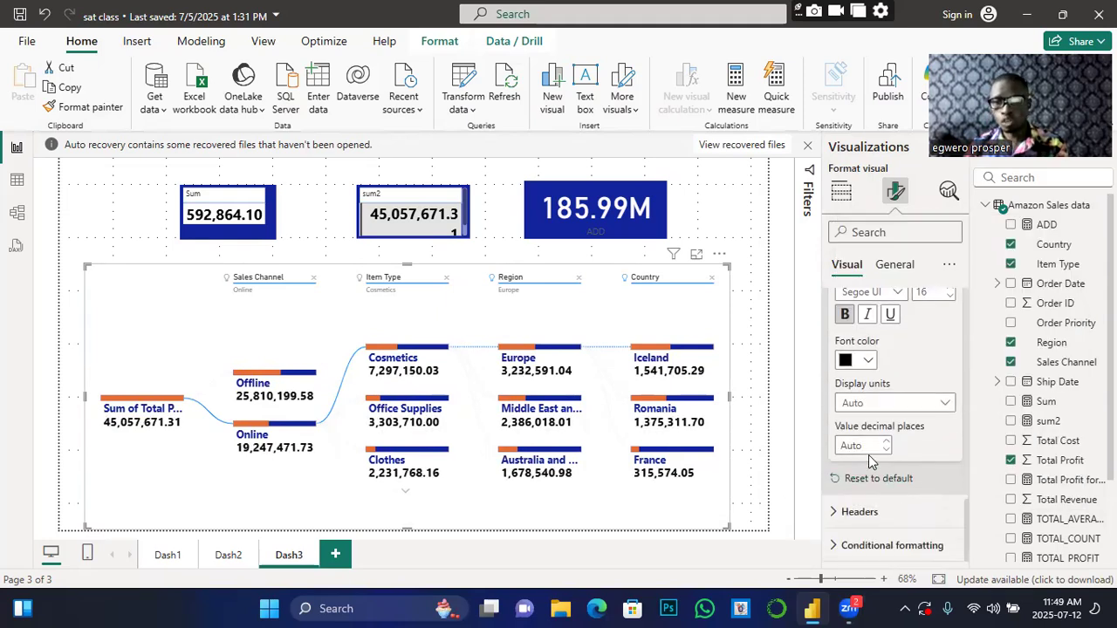
left_click(940, 406)
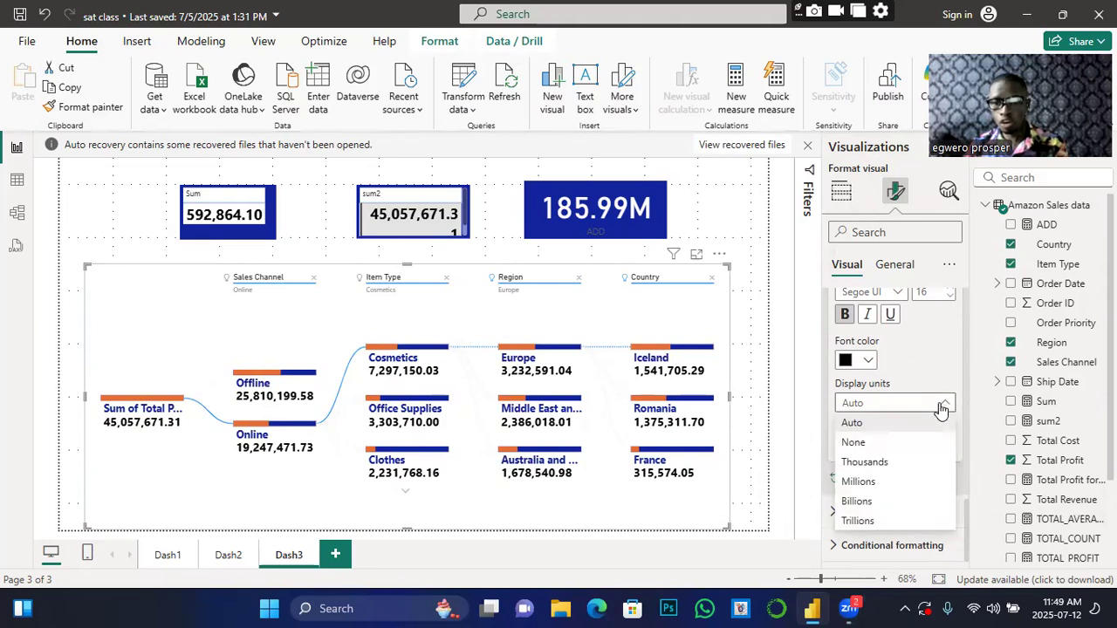
left_click(882, 463)
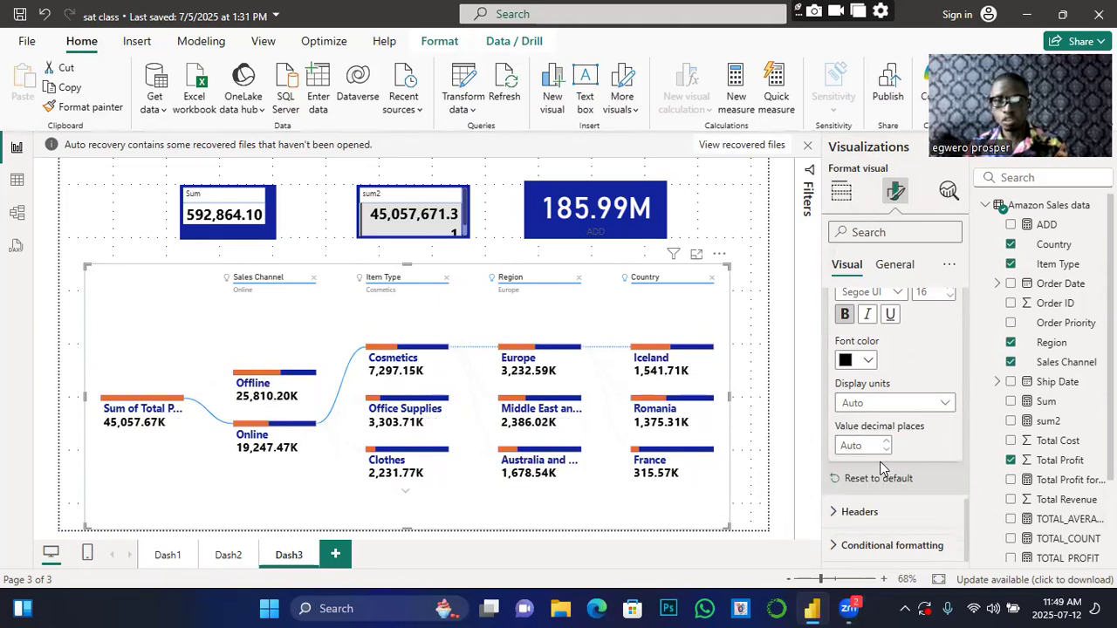
left_click(942, 407)
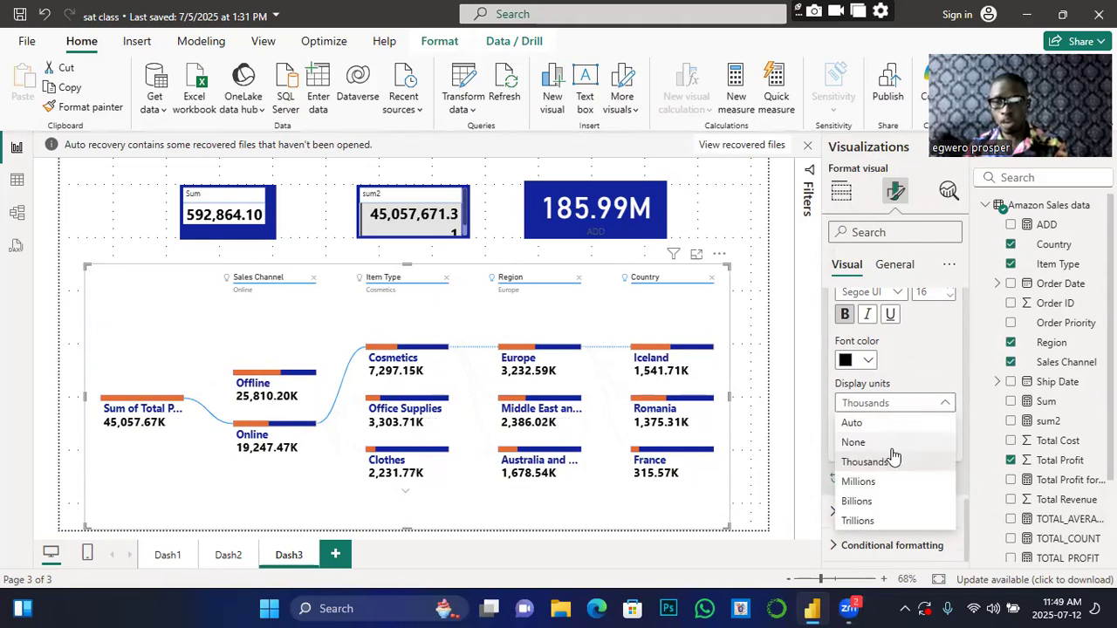
left_click(852, 423)
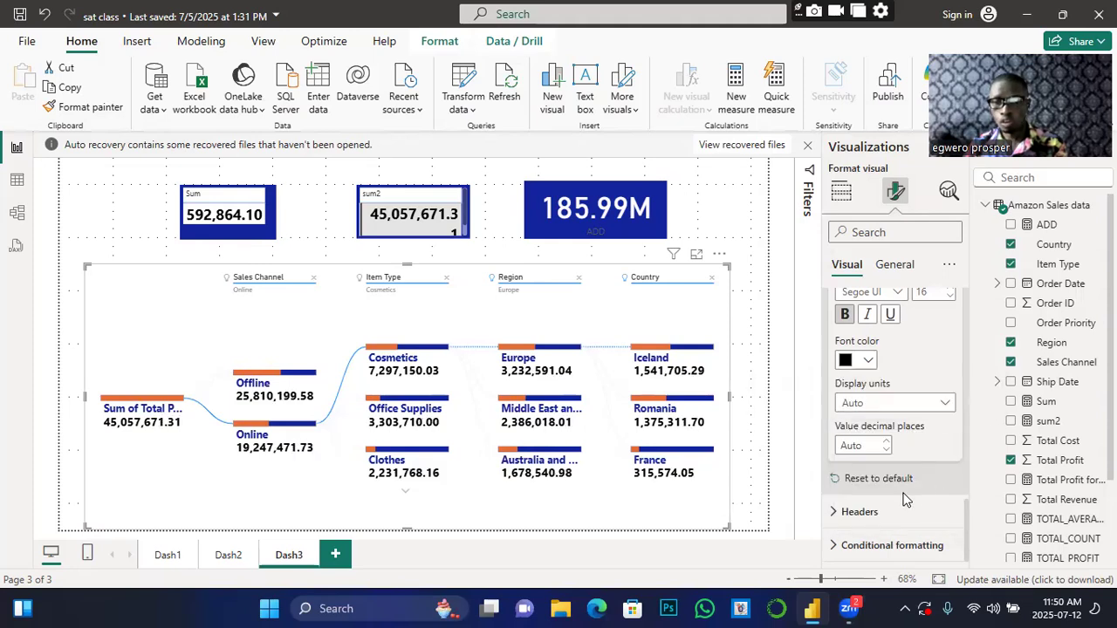
left_click(860, 512)
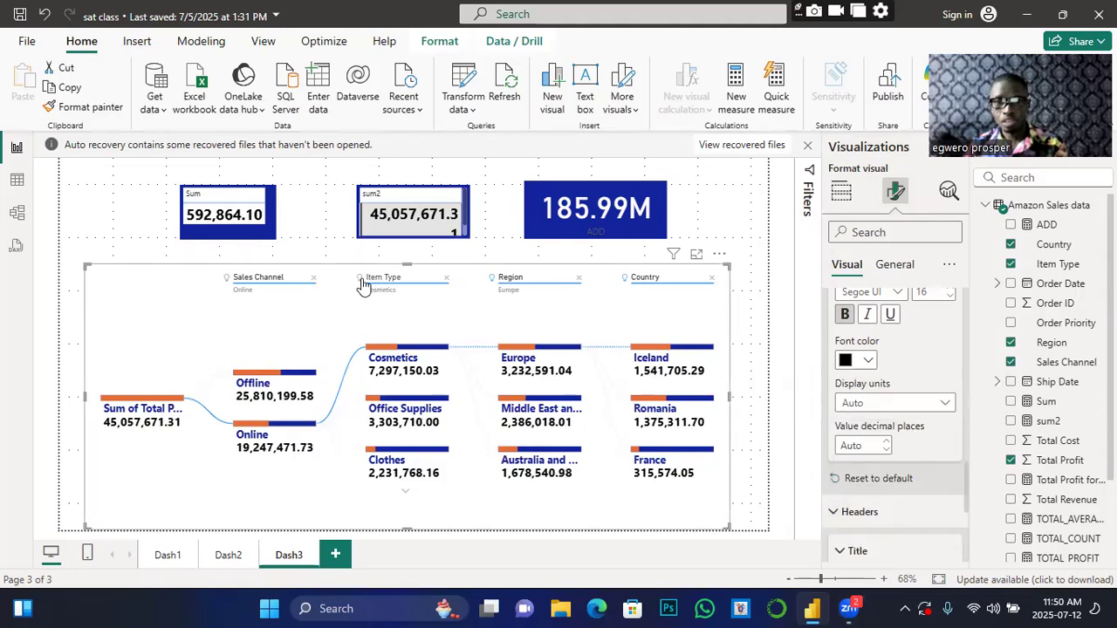
Step: Make the level header titles bold and dark blue
scroll(903, 439, "down", 1)
scroll(903, 439, "down", 3)
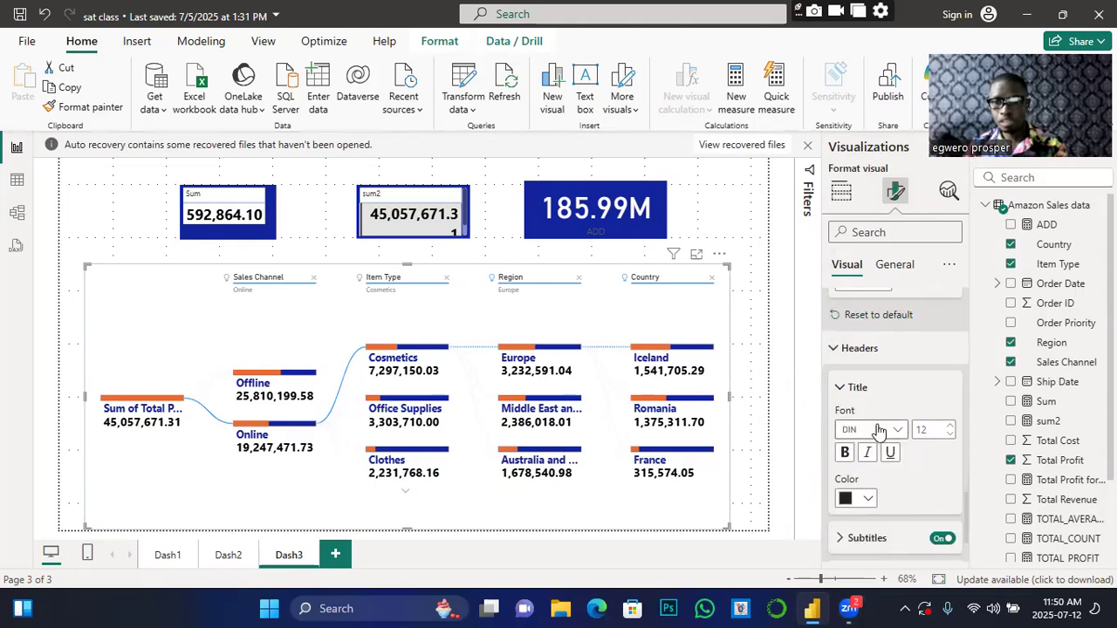
left_click(845, 453)
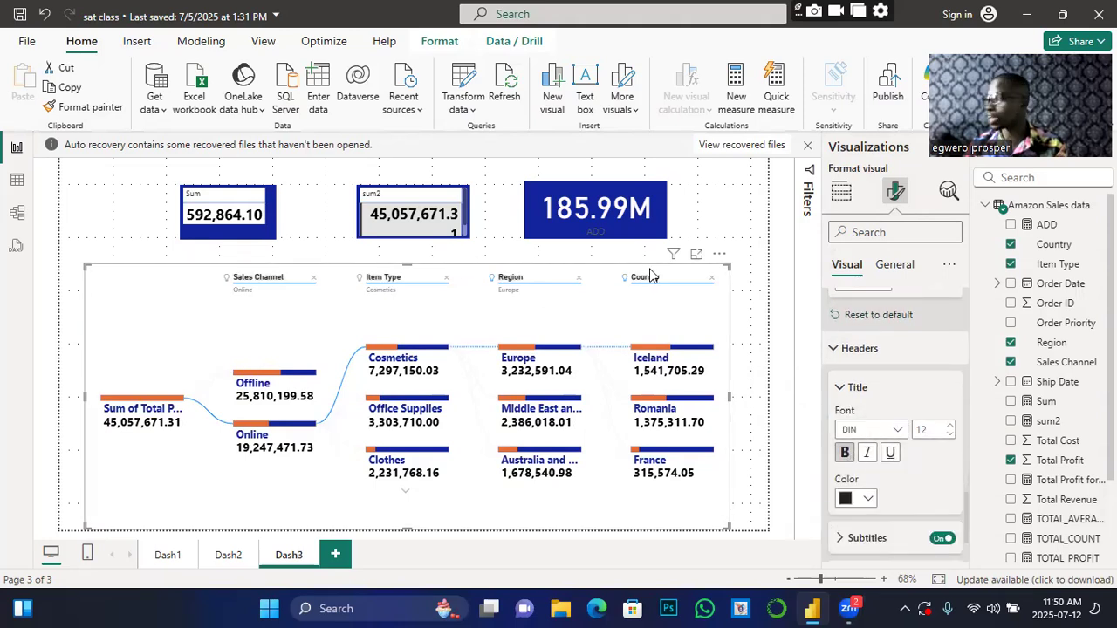
left_click(864, 498)
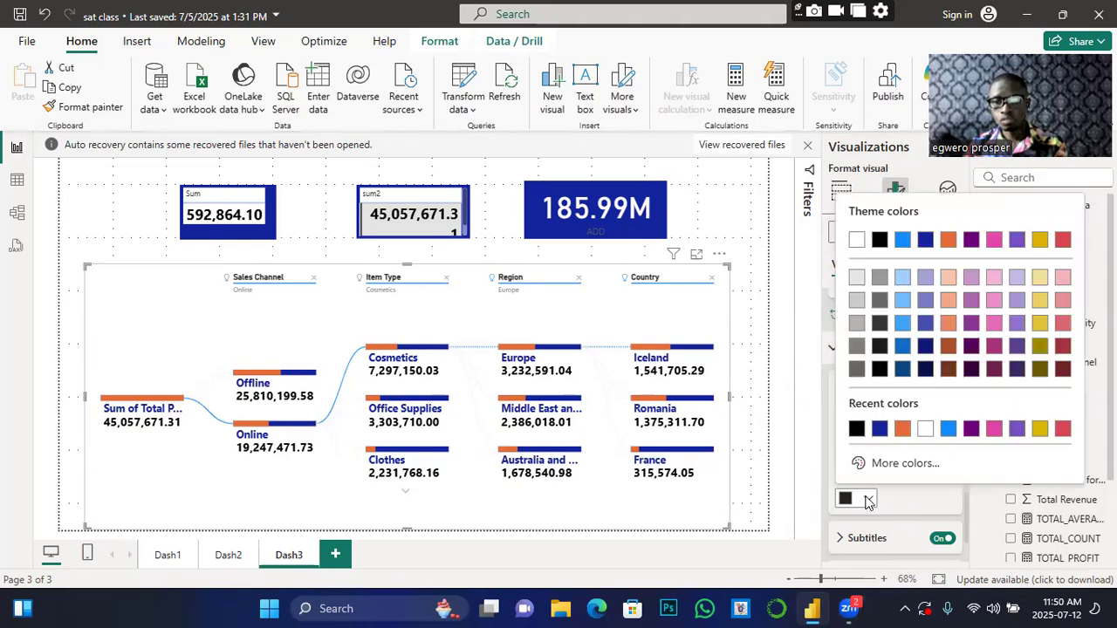
left_click(879, 429)
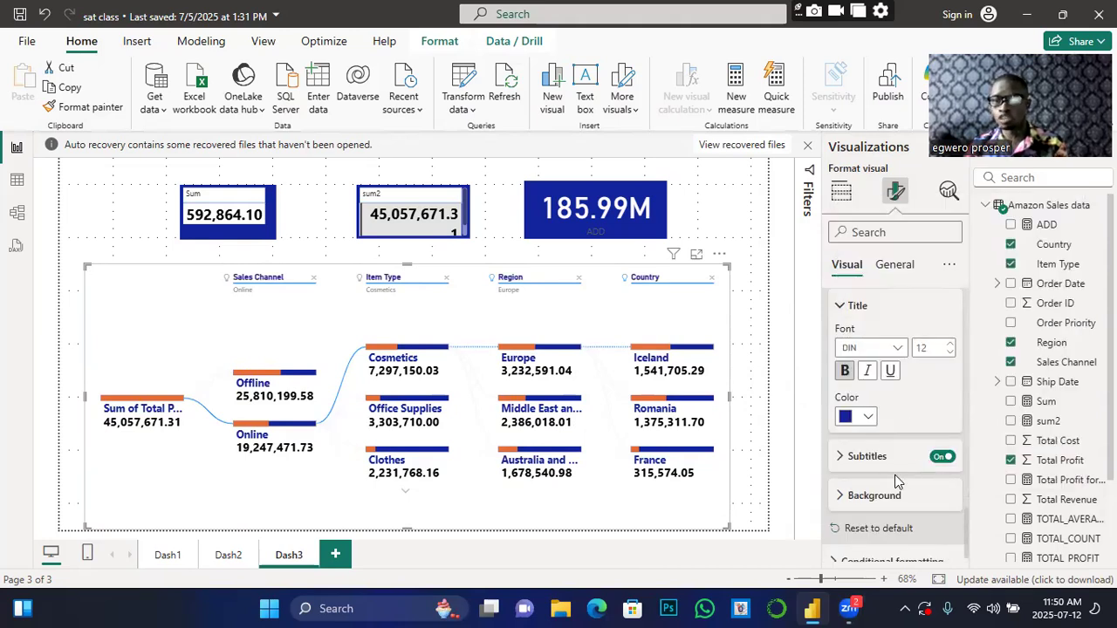
Step: Enlarge the header subtitles to size 13 and make them dark blue
left_click(837, 457)
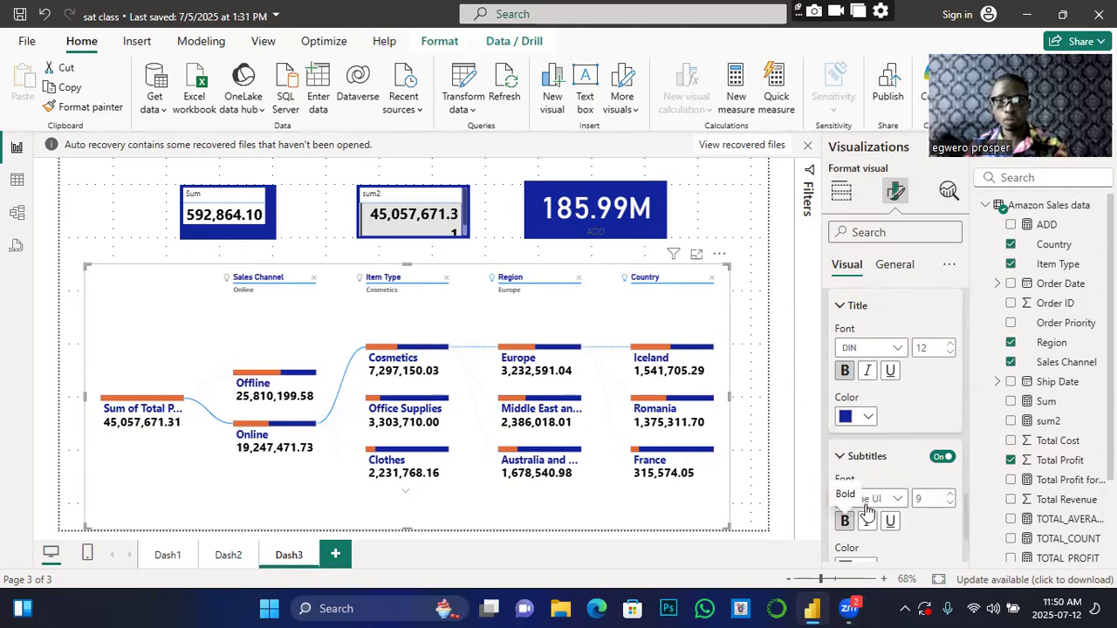
left_click(950, 493)
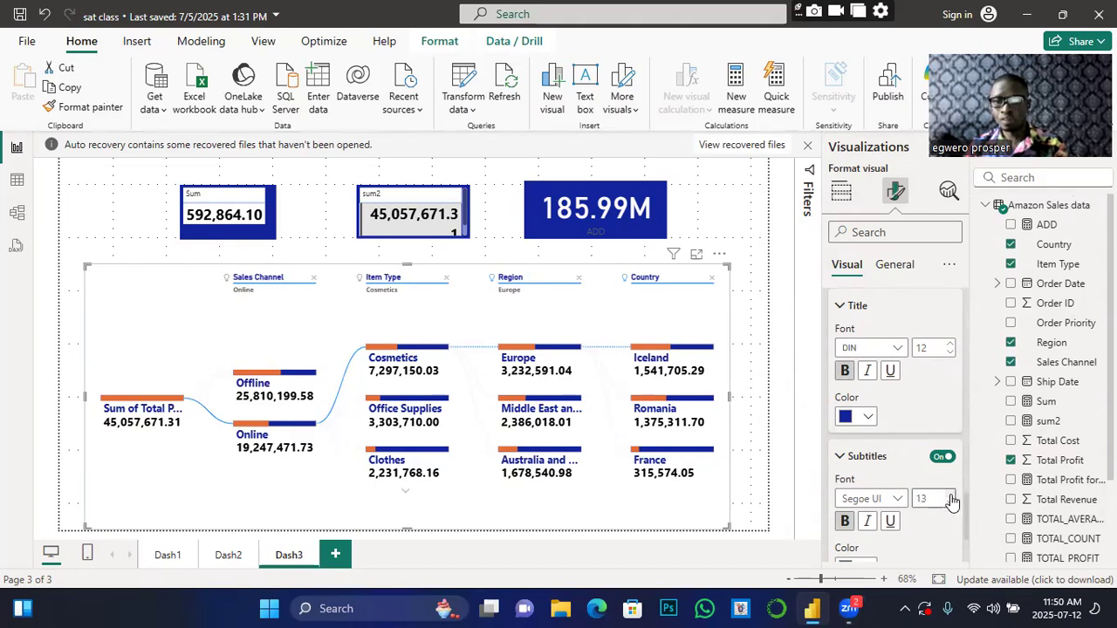
scroll(916, 498, "down", 1)
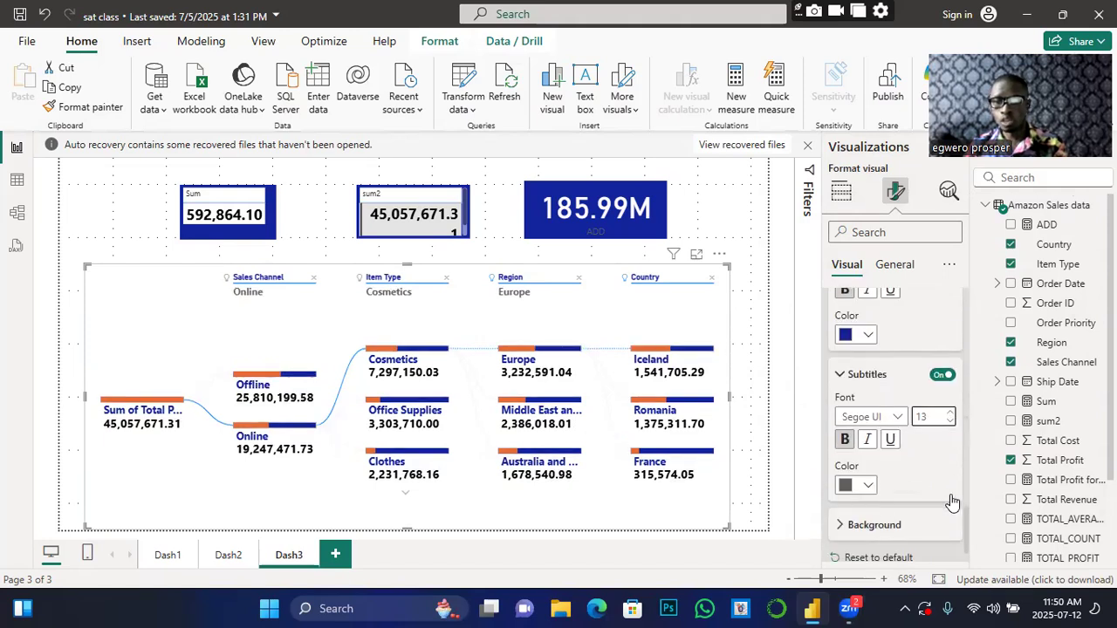
left_click(868, 486)
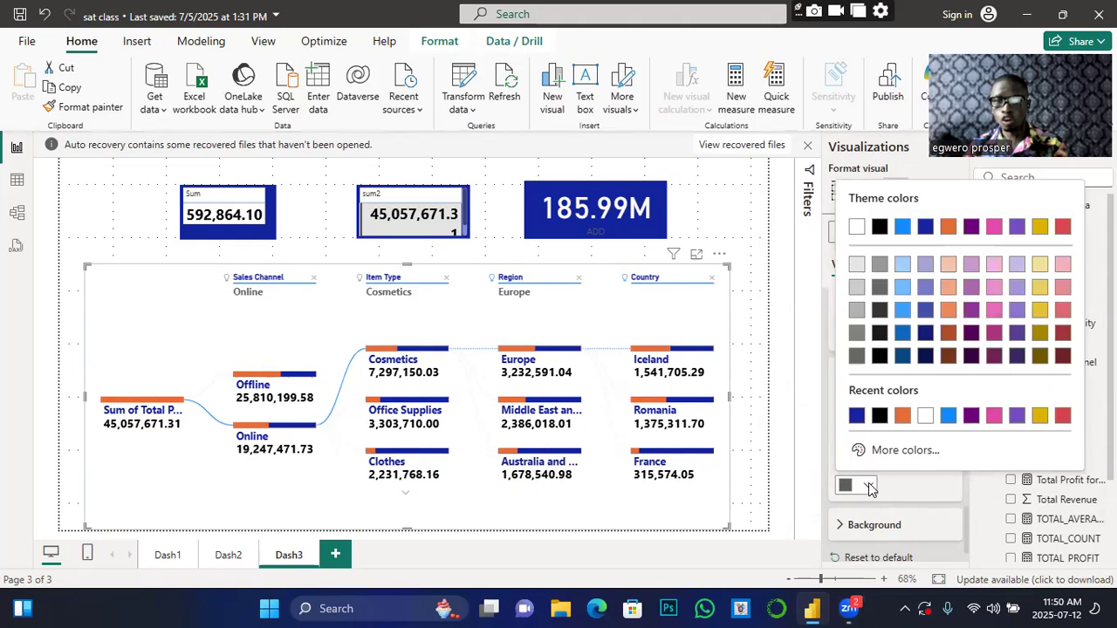
left_click(855, 418)
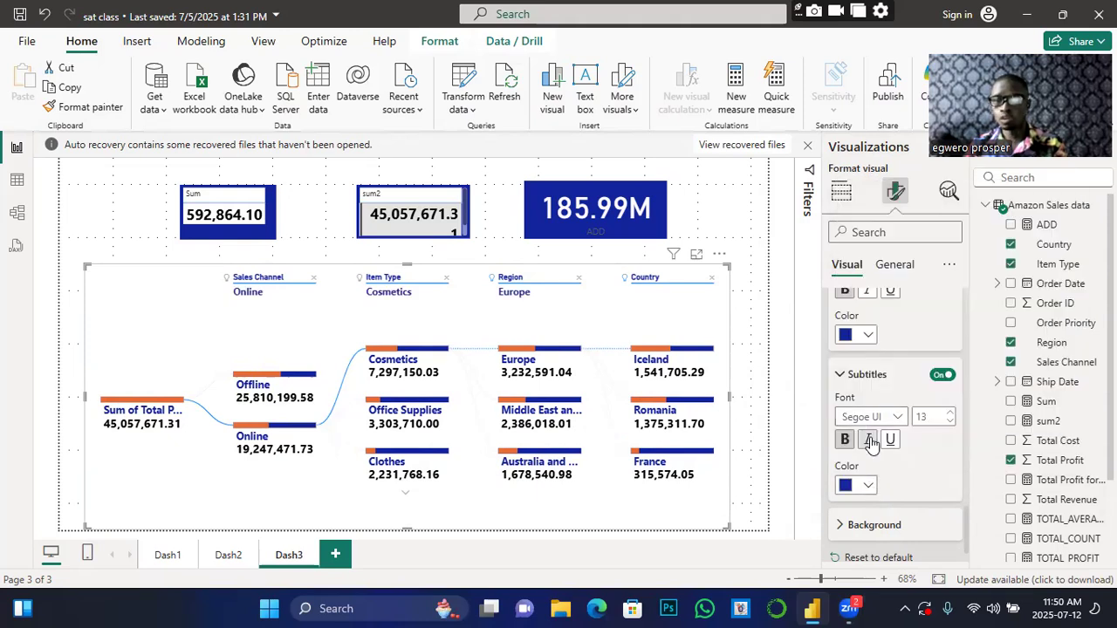
scroll(946, 471, "down", 1)
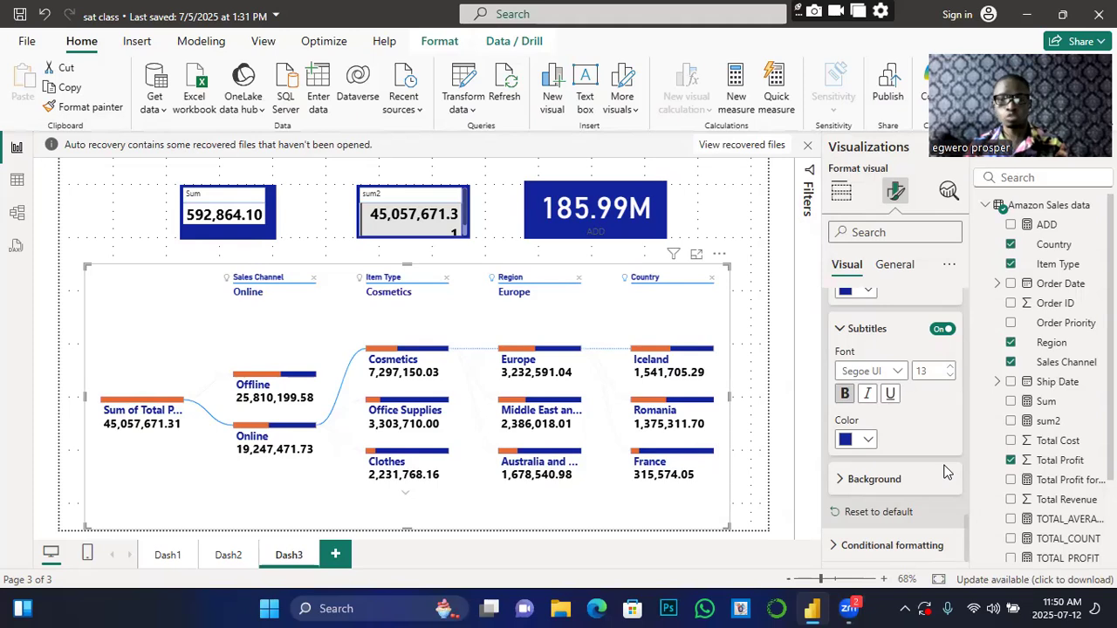
Step: Set the header band background to light grey instead of black
left_click(840, 481)
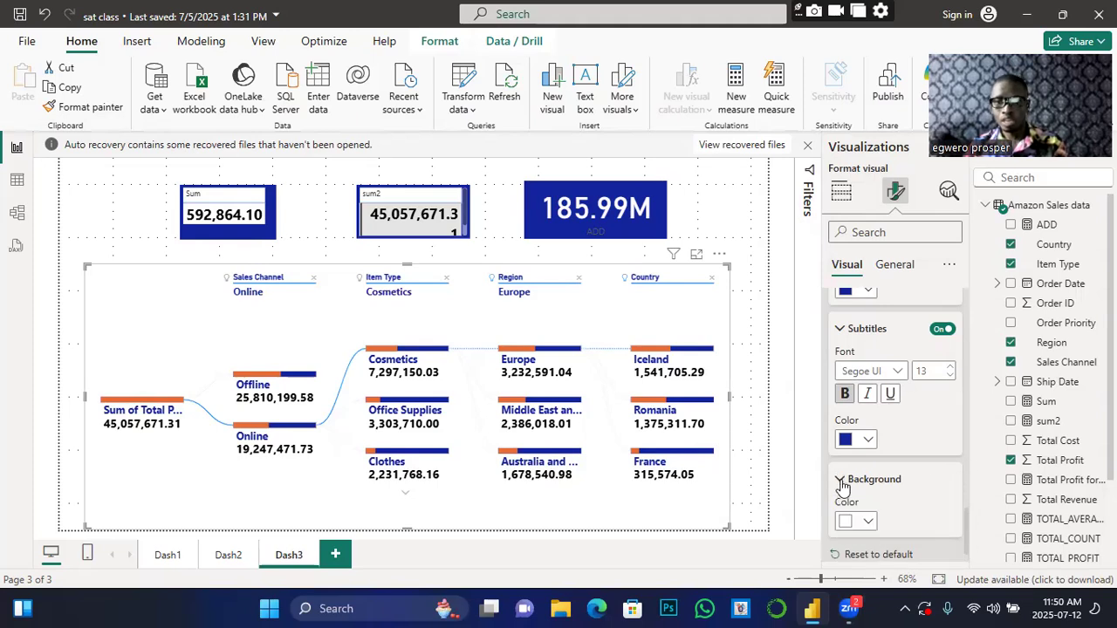
left_click(867, 520)
left_click(878, 451)
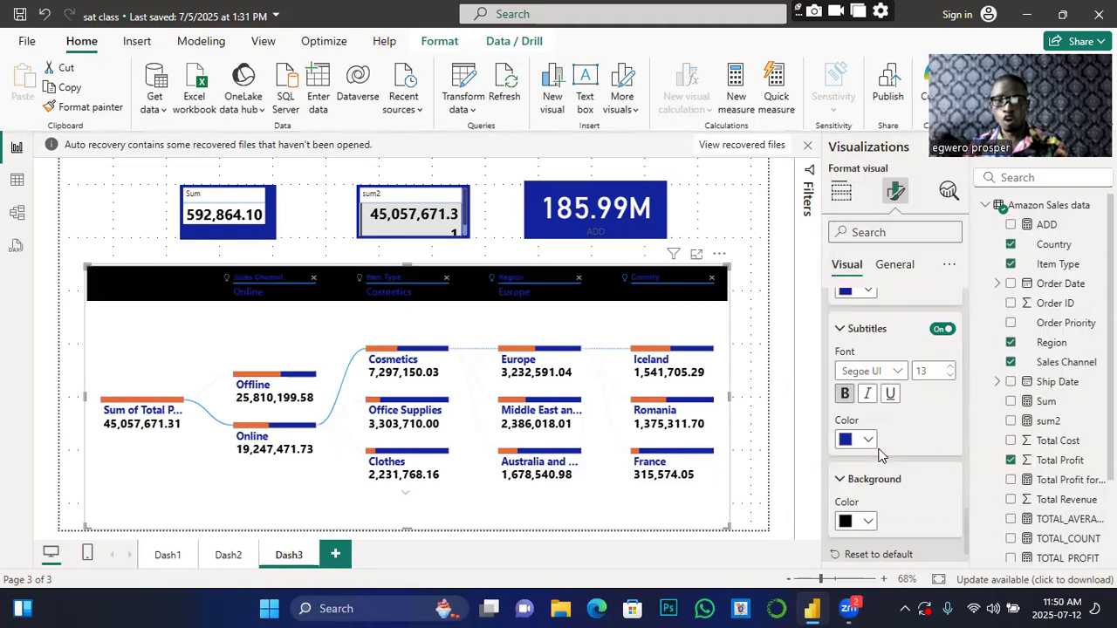
left_click(868, 520)
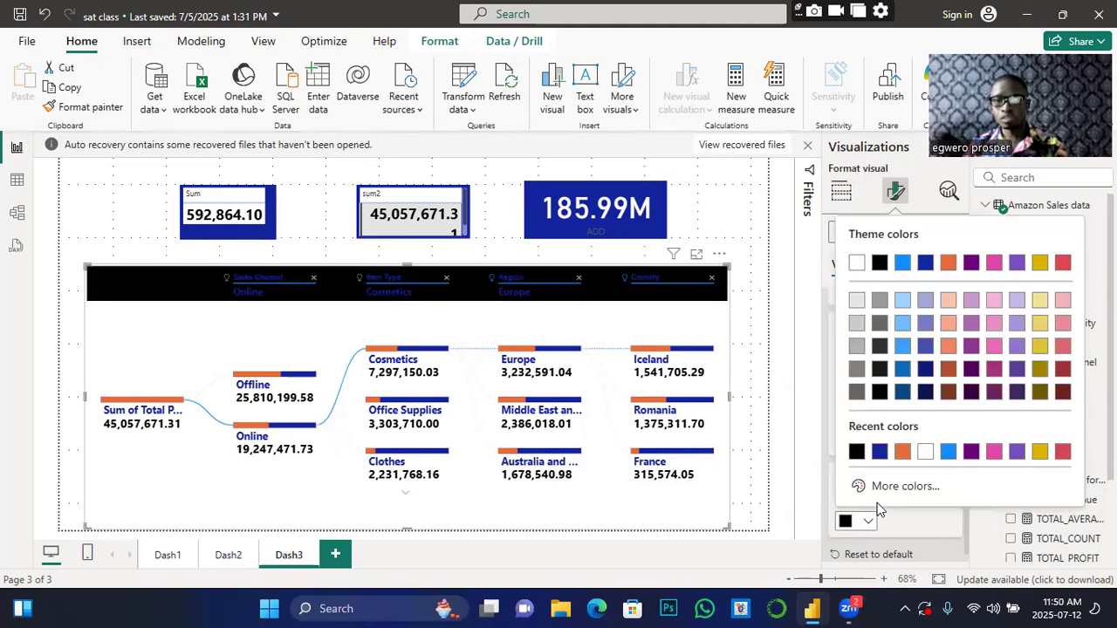
left_click(856, 321)
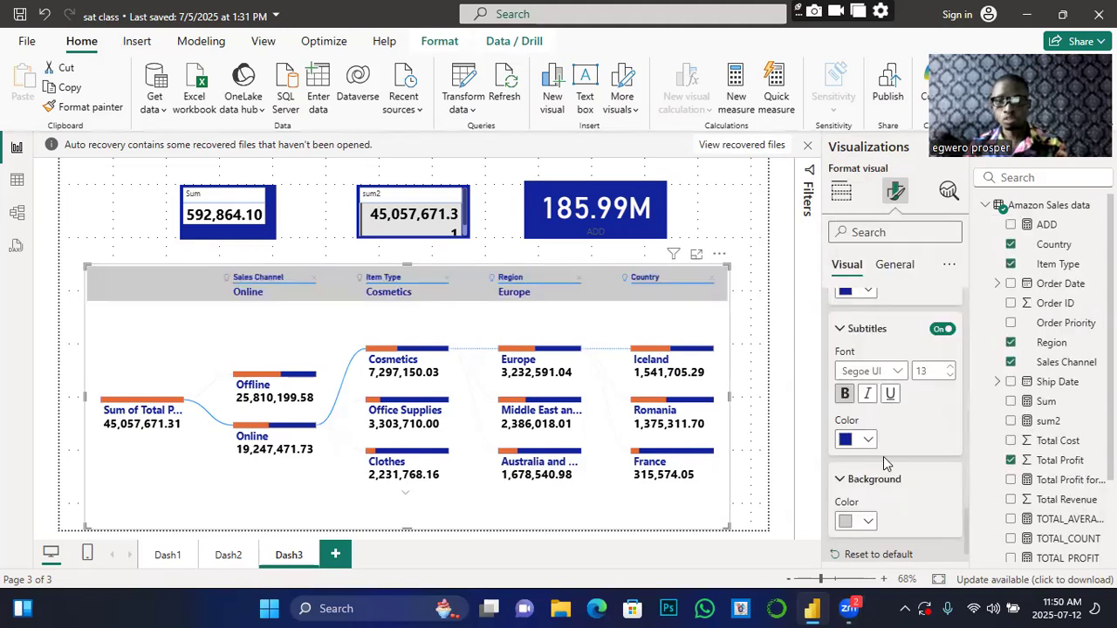
scroll(945, 506, "down", 1)
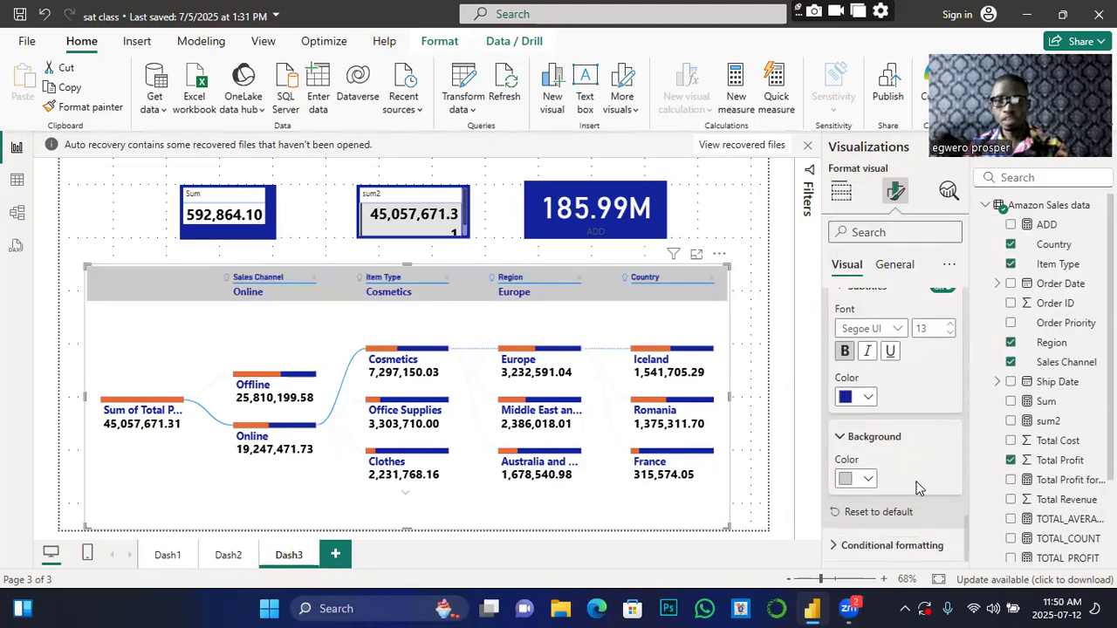
scroll(917, 487, "up", 6)
scroll(917, 487, "up", 10)
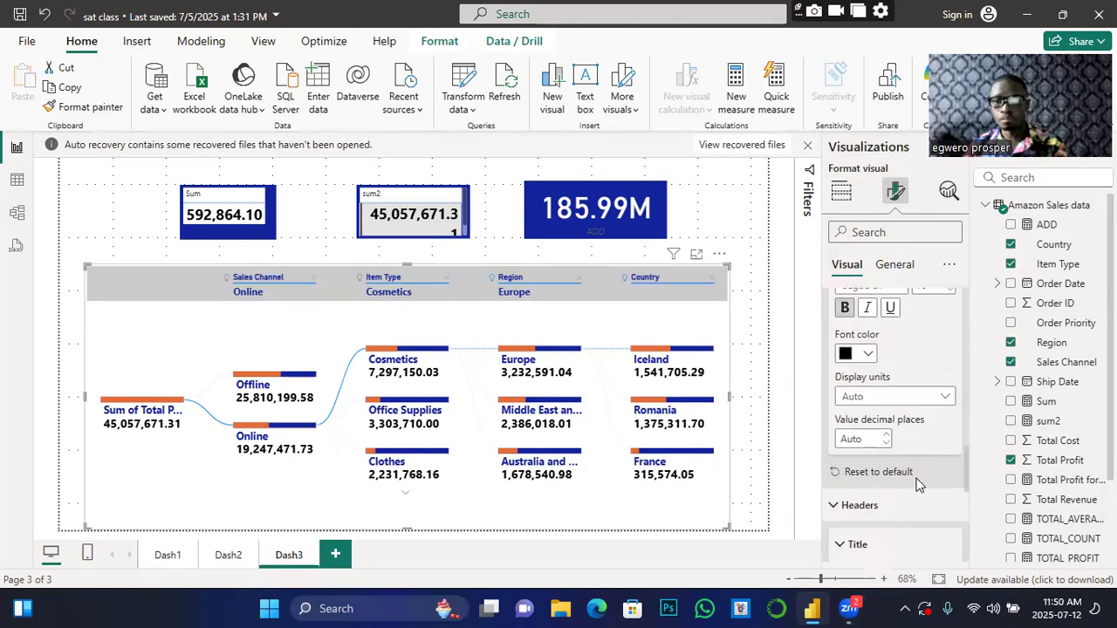
scroll(917, 487, "up", 2)
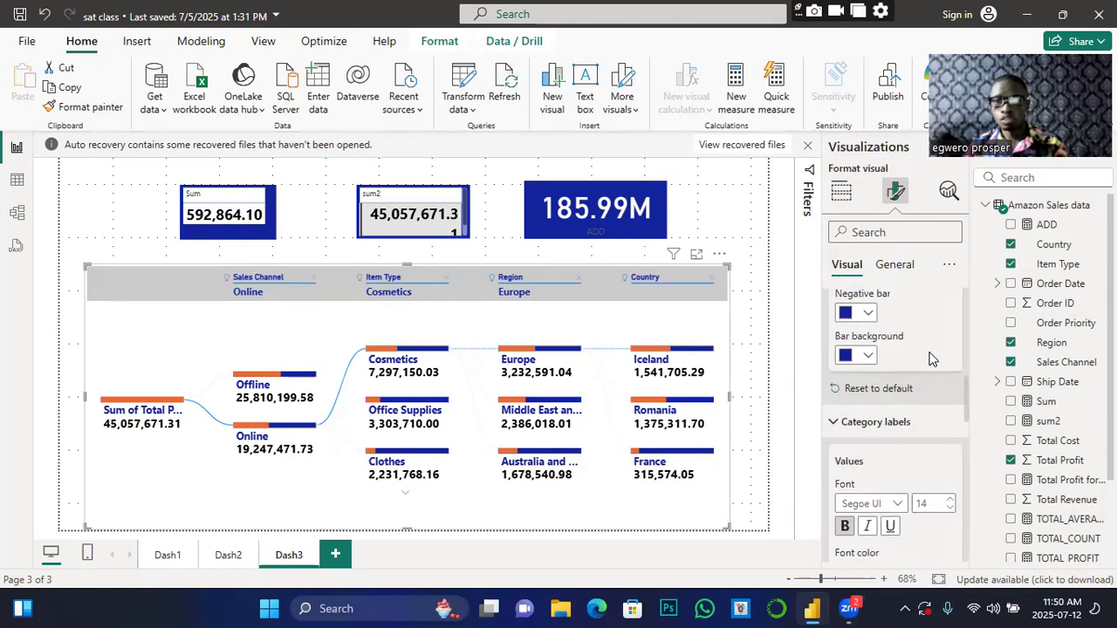
left_click(895, 264)
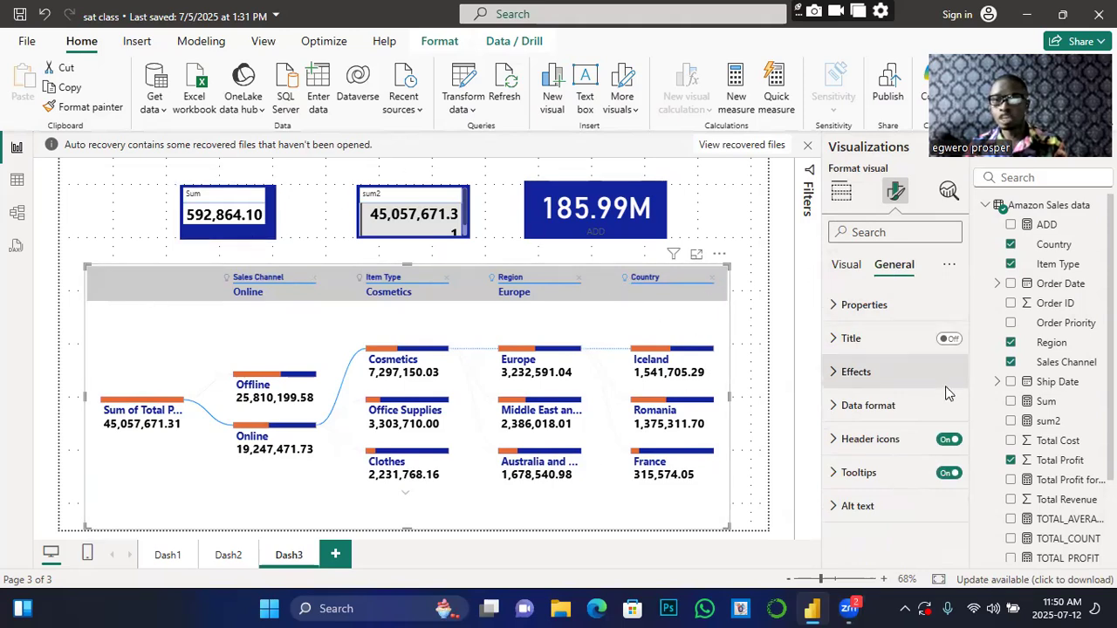
Step: Give the decomposition tree a grey background and drag its right edge to narrow it slightly
left_click(843, 372)
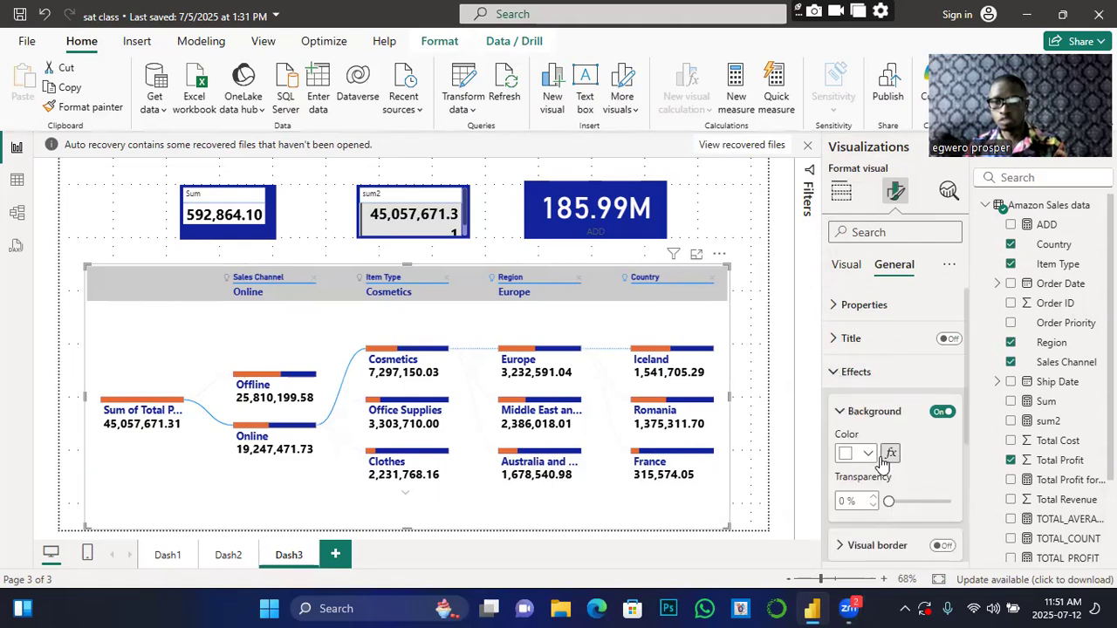
left_click(868, 453)
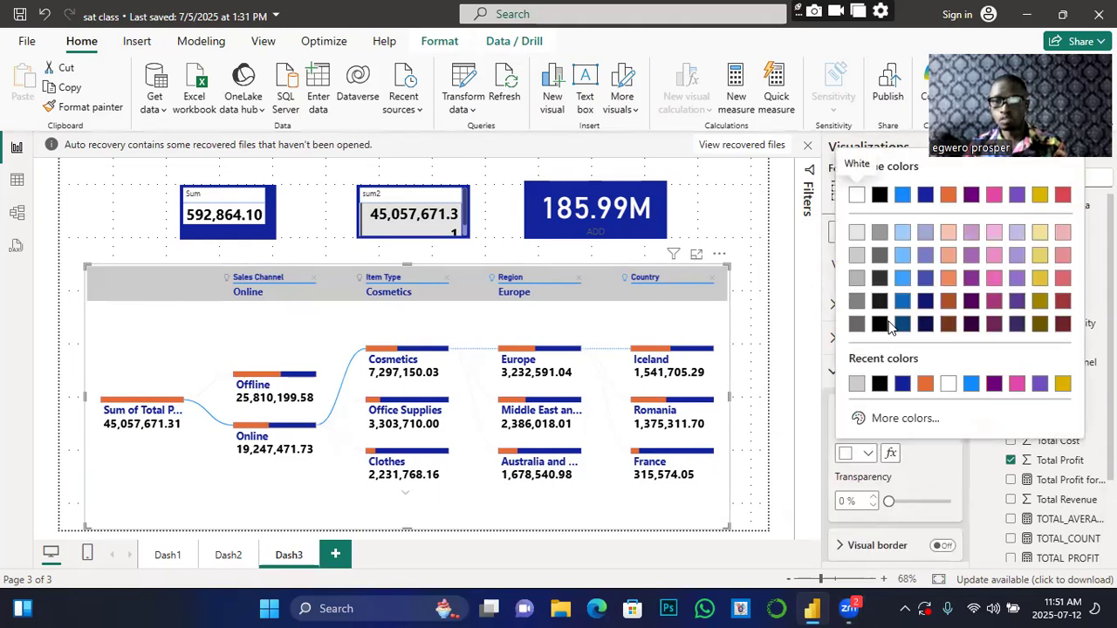
left_click(856, 279)
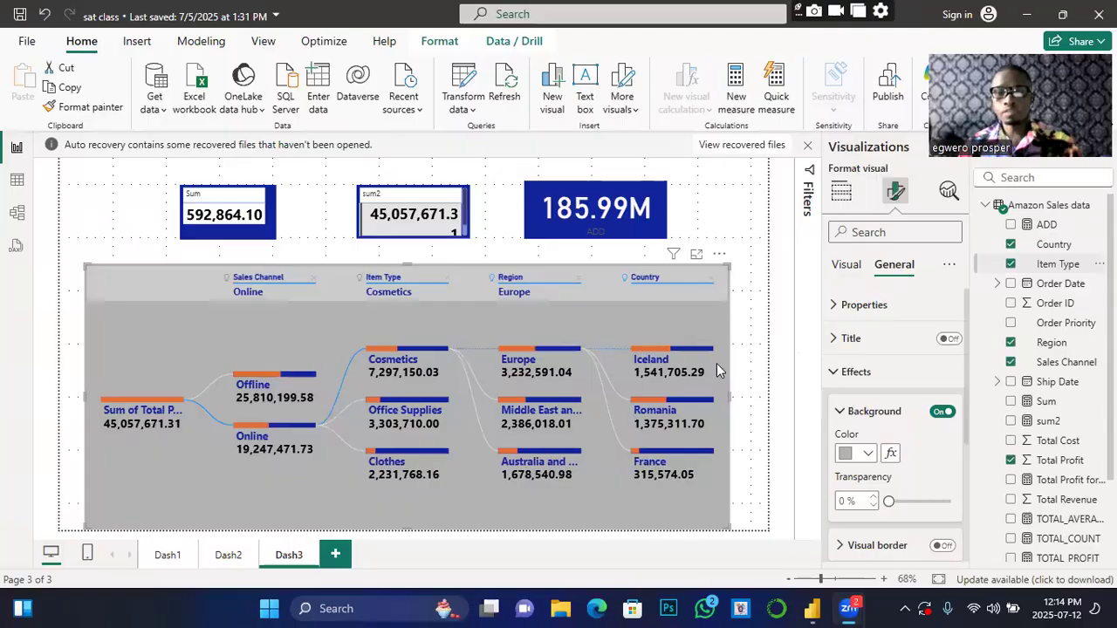
mouse_move(685, 373)
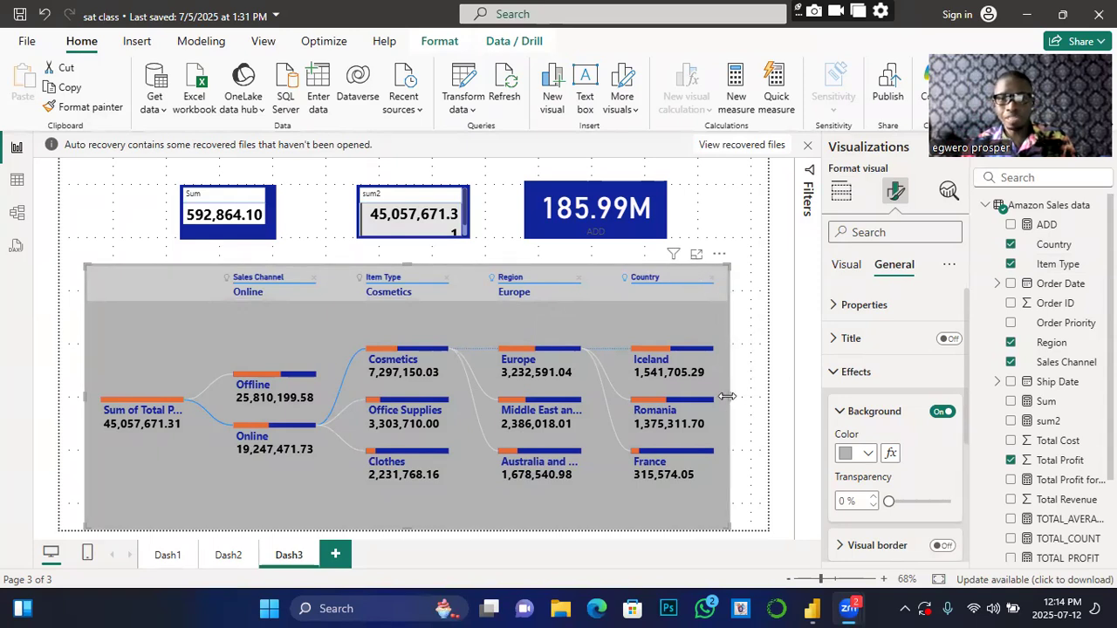
left_click_drag(727, 396, 706, 401)
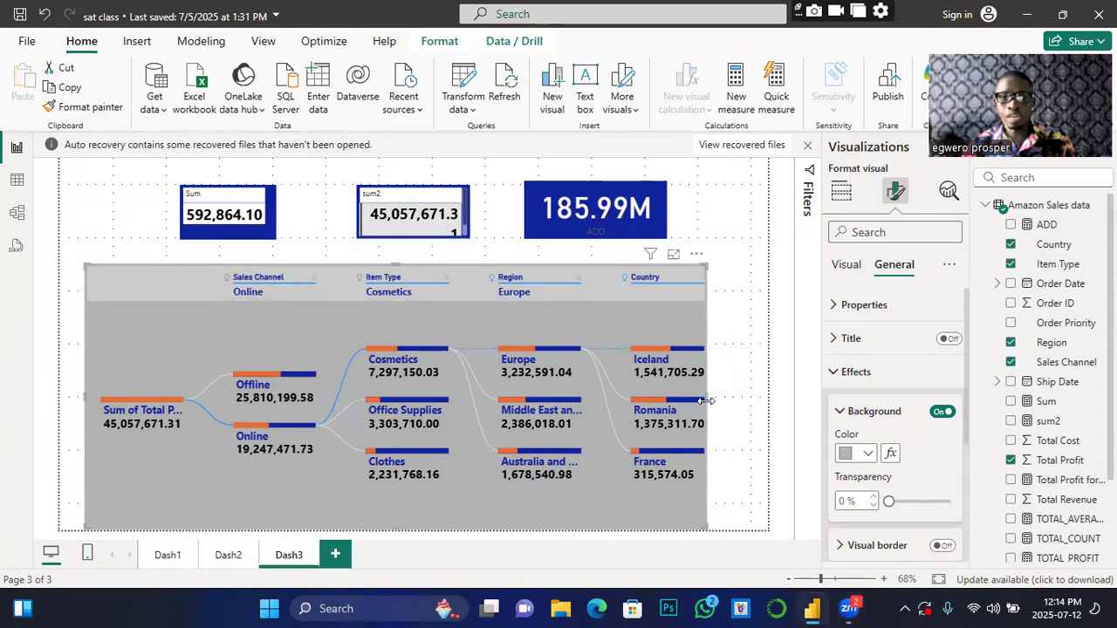
Step: Add an Order Priority slicer at the top right and tick C to filter the page
left_click(751, 311)
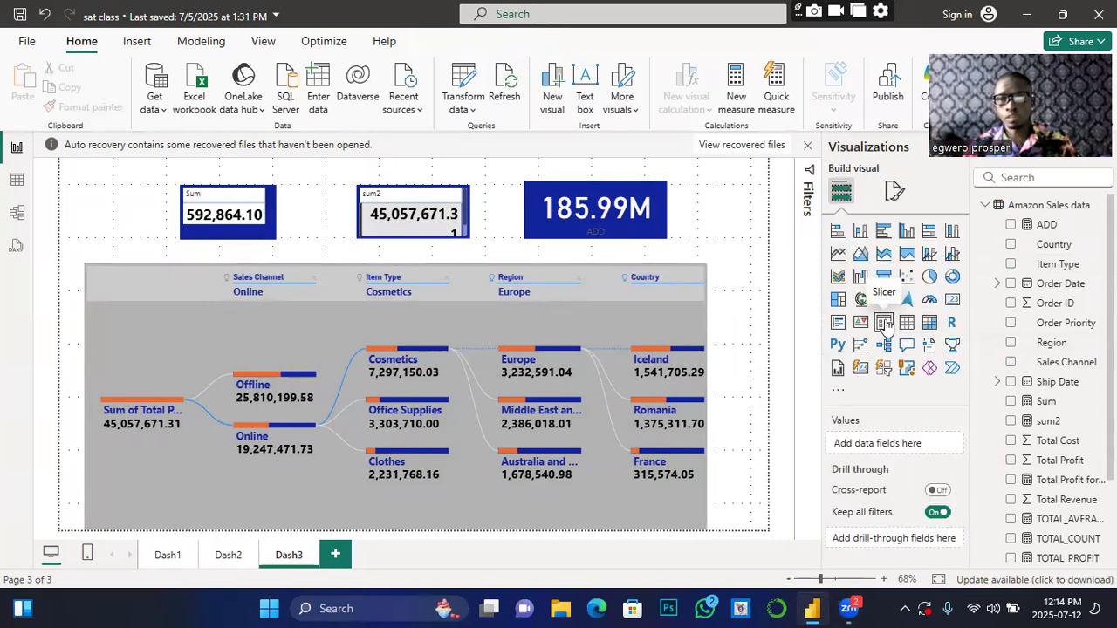
left_click(885, 323)
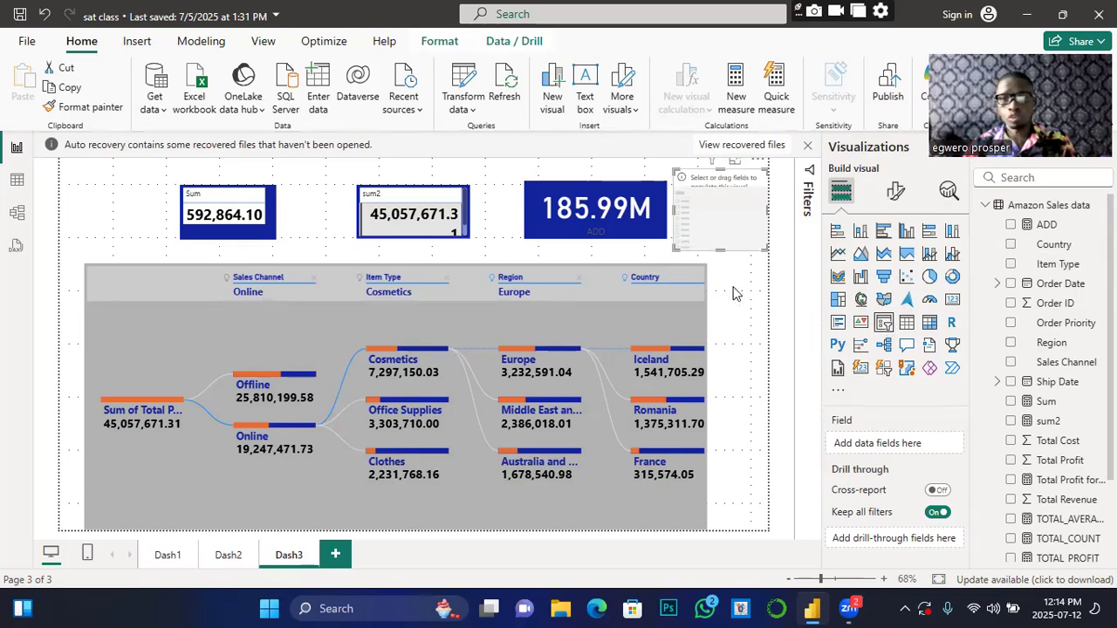
left_click_drag(722, 212, 771, 212)
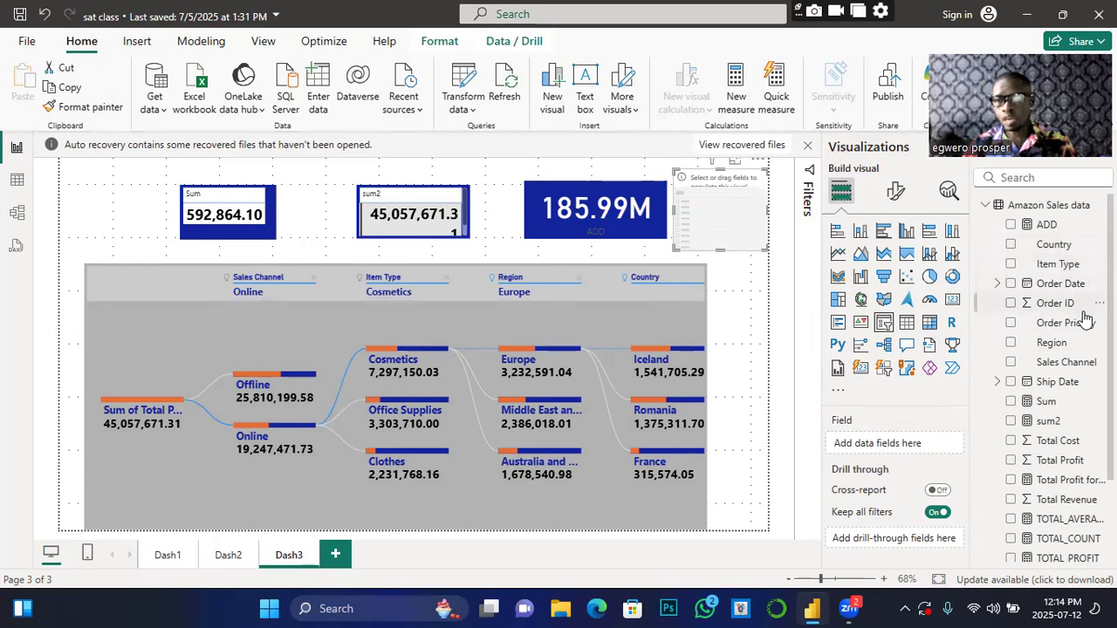
left_click(1011, 323)
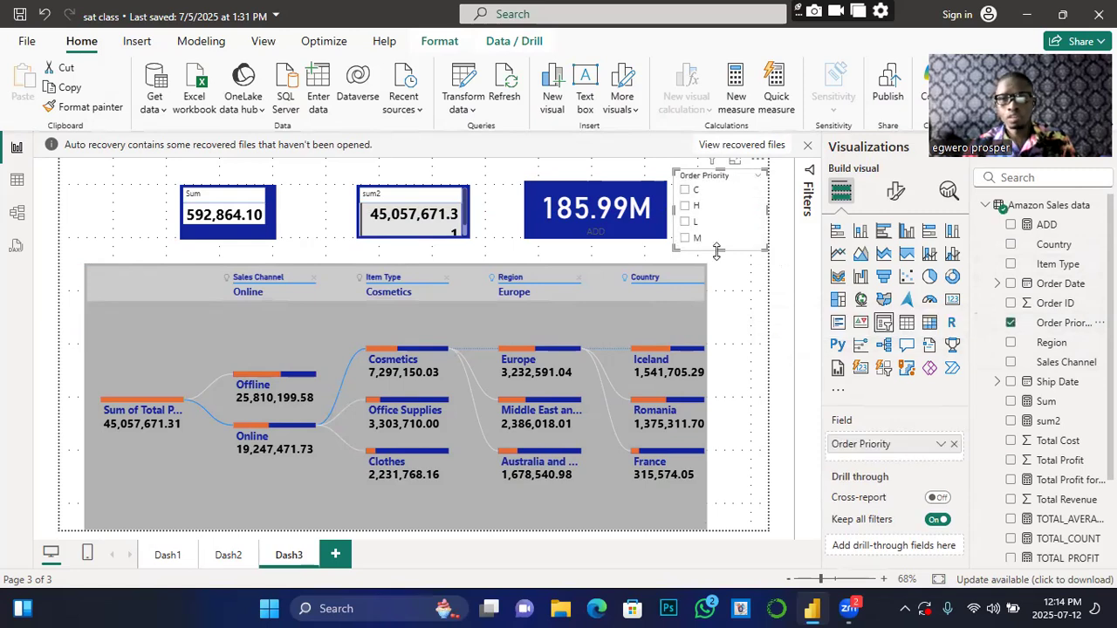
left_click(687, 191)
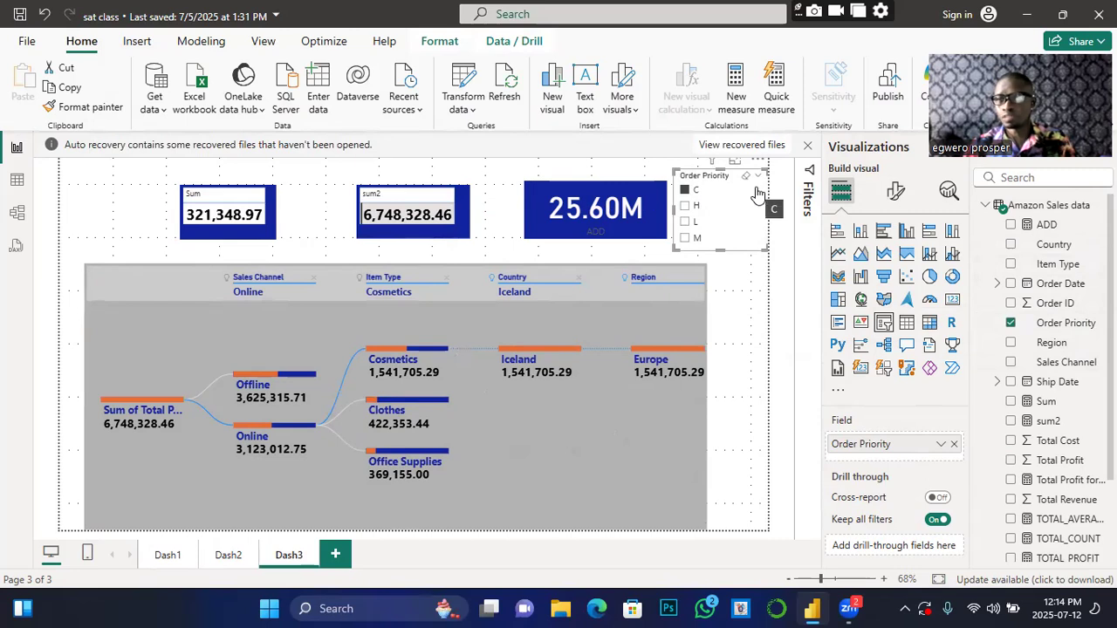
Step: Shrink the Order Priority slicer and snap it into line with the top cards
left_click_drag(766, 248, 738, 230)
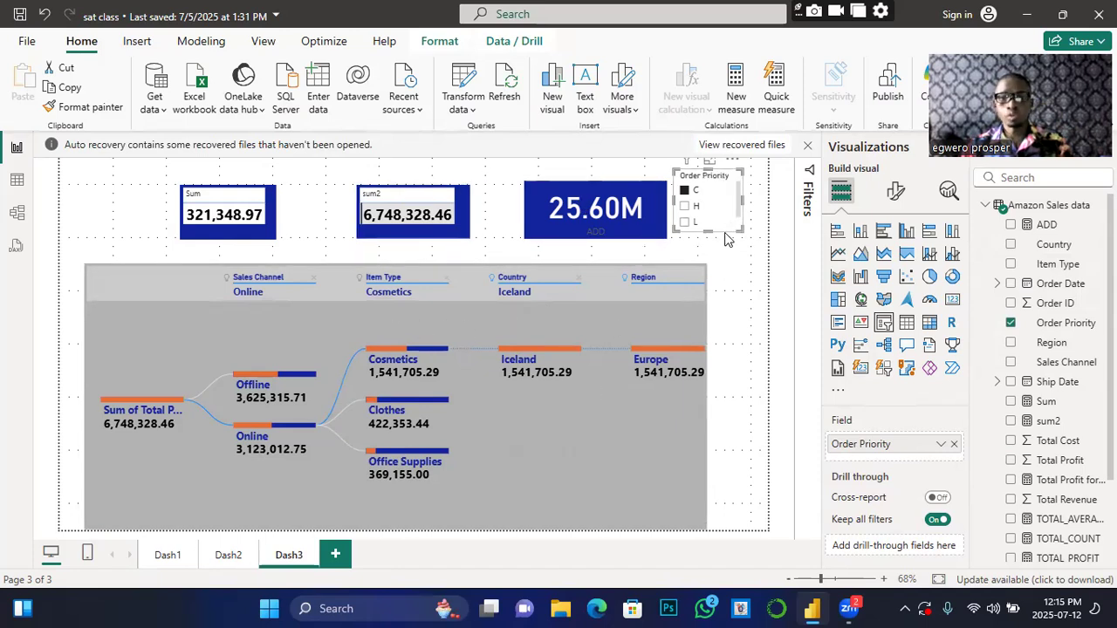
left_click_drag(717, 210, 719, 218)
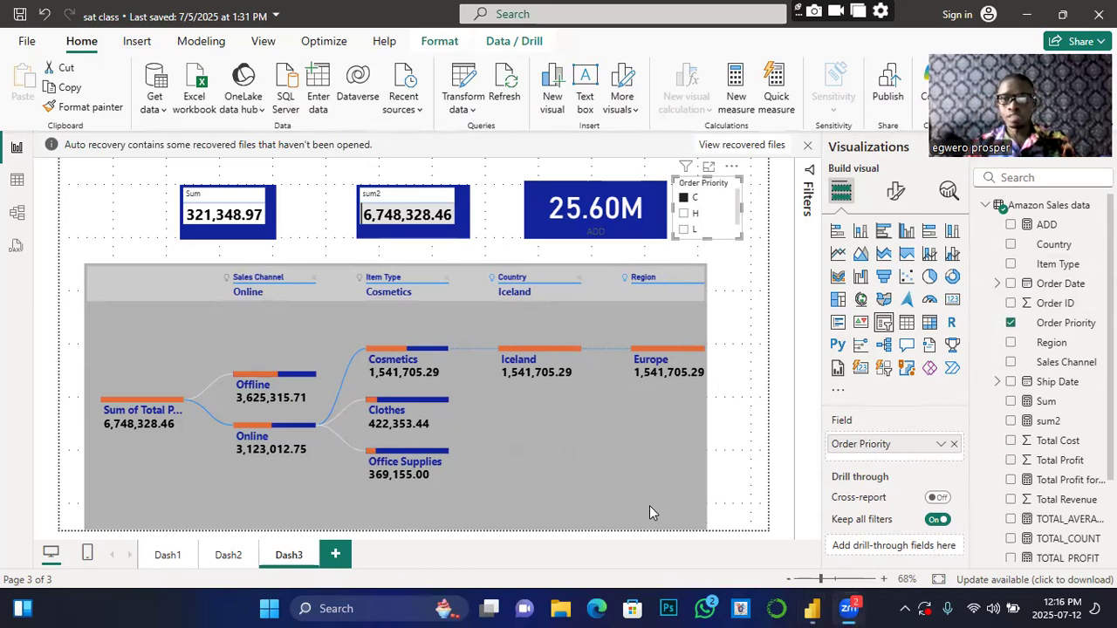
left_click(759, 296)
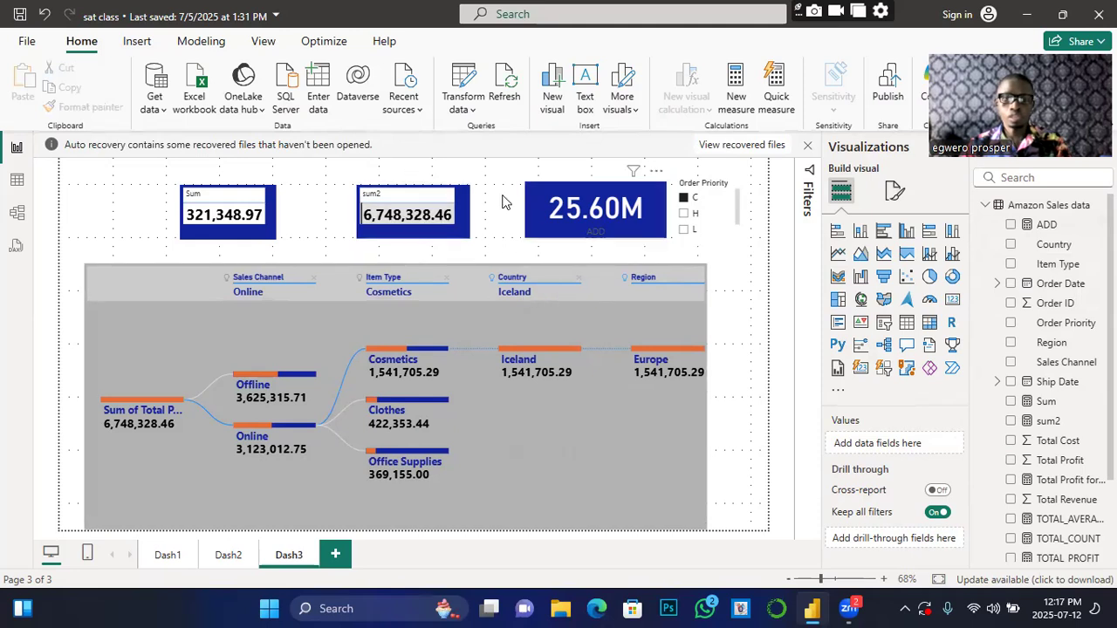
Step: Switch to the blank Dash2 page and start a table listing Region values
left_click(224, 561)
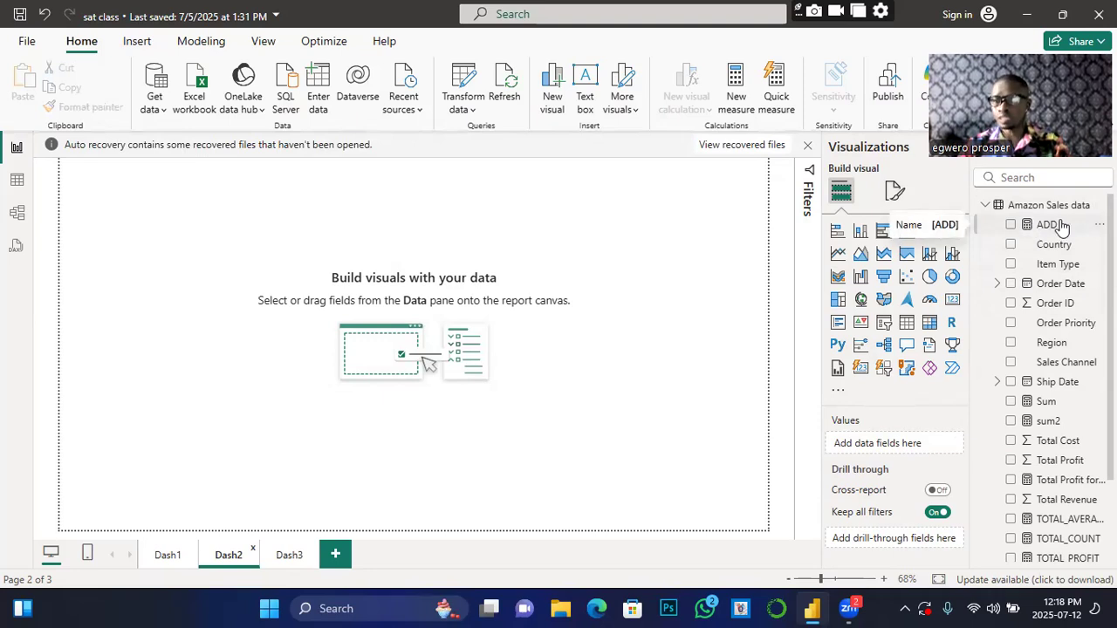
left_click(1010, 344)
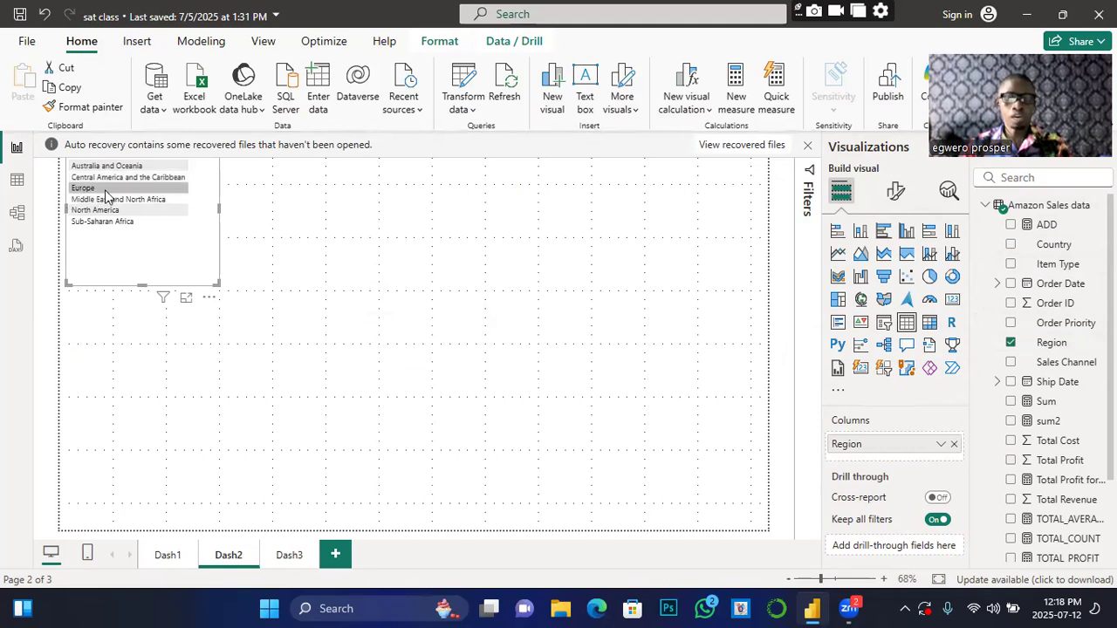
left_click(209, 300)
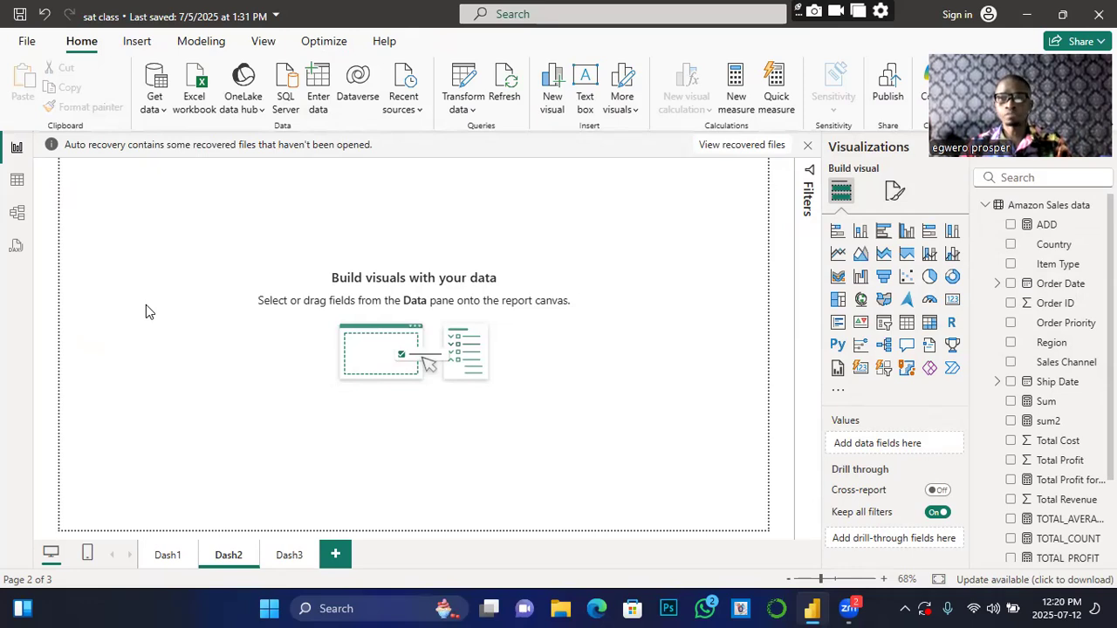
Step: Open the global Options dialog from File > Options and settings
left_click(27, 44)
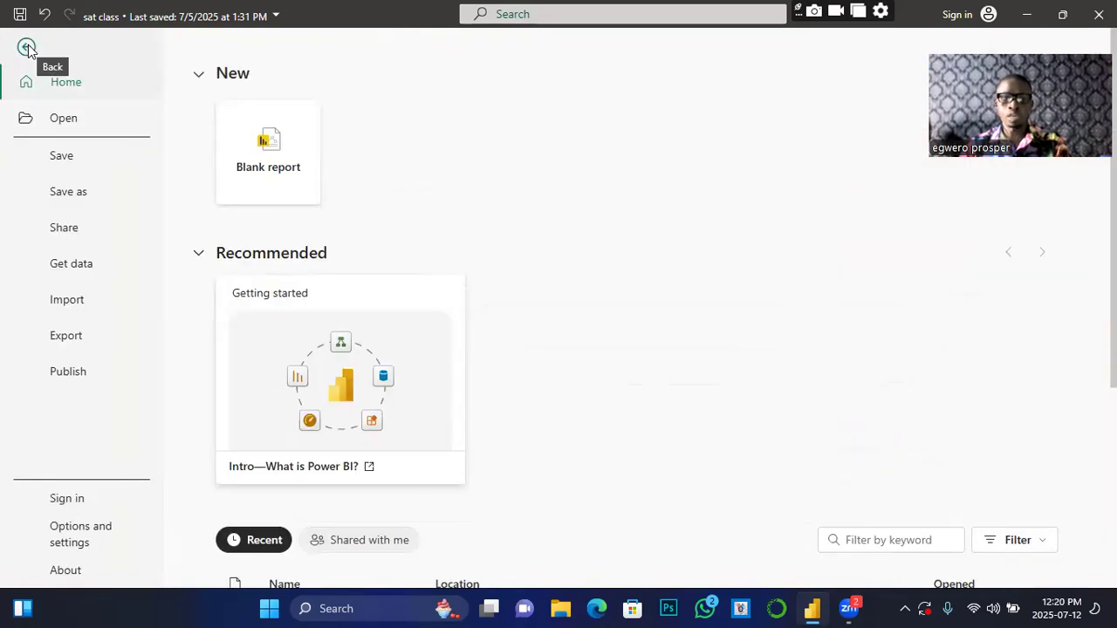
left_click(27, 47)
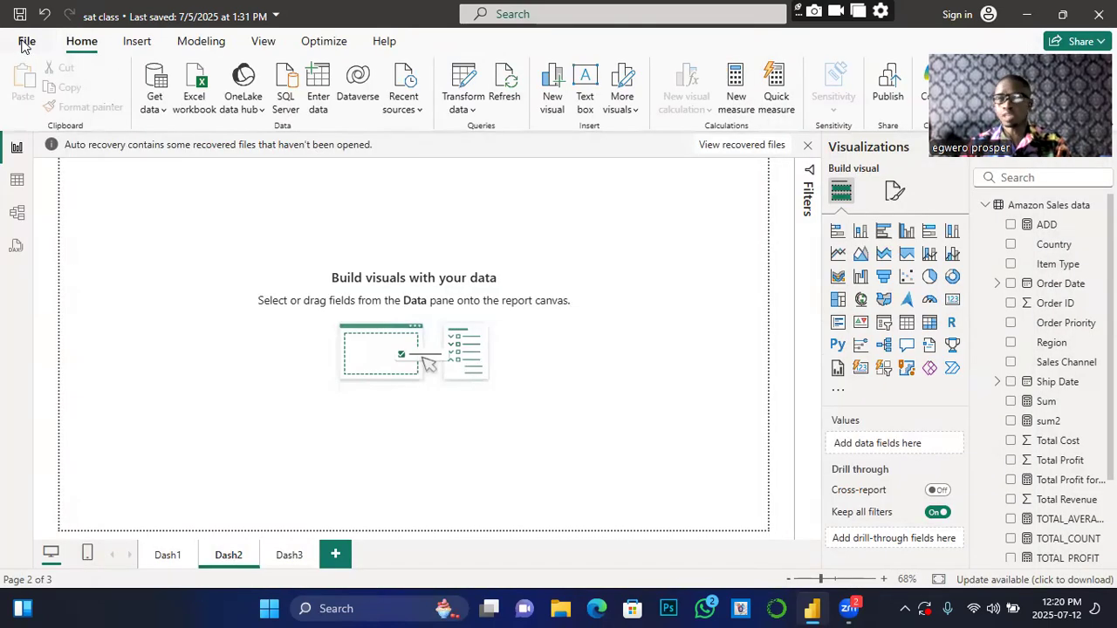
left_click(26, 44)
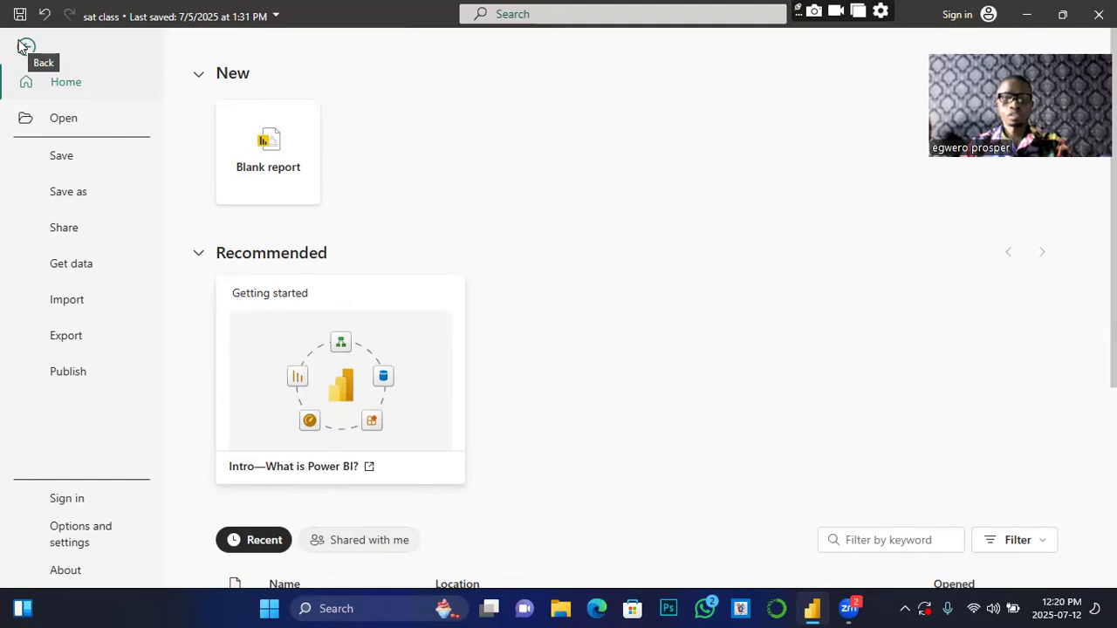
left_click(75, 534)
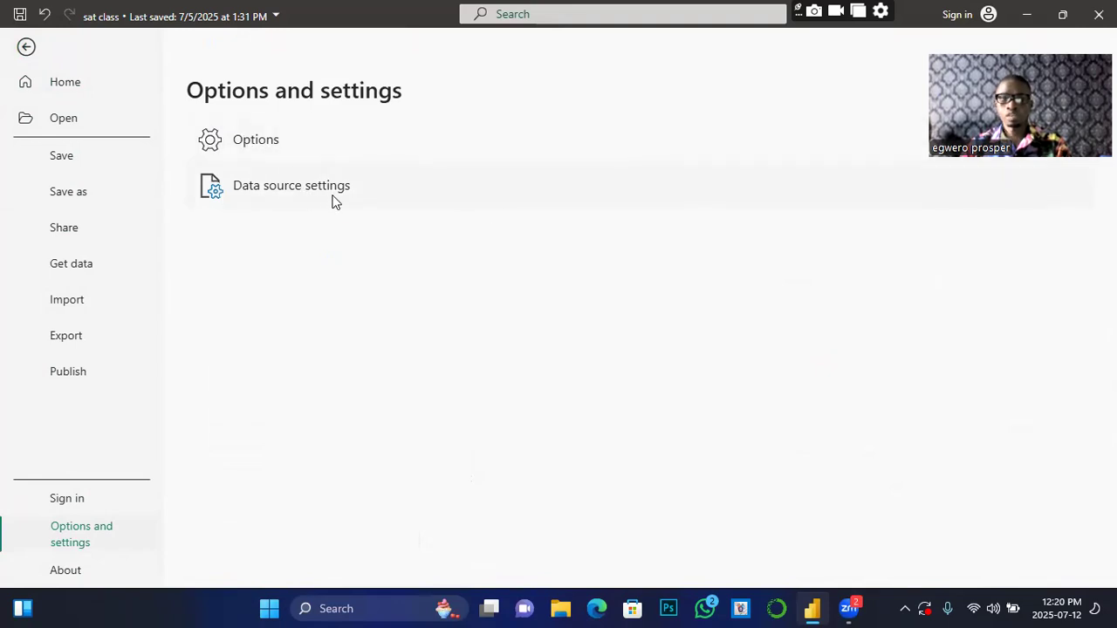
left_click(248, 141)
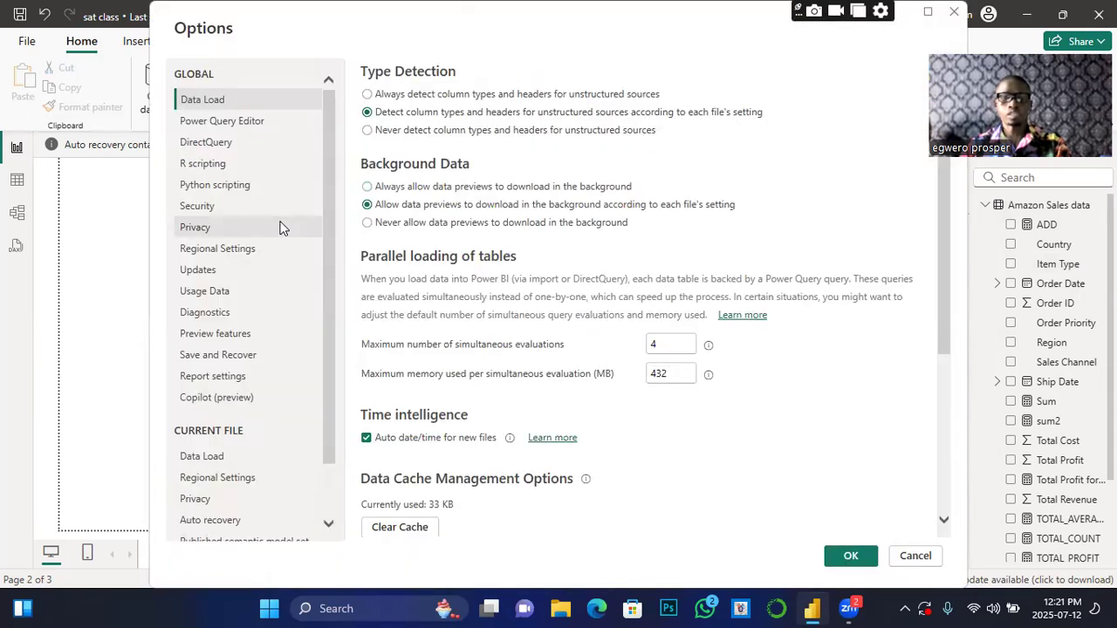
Step: In Security options, enable ArcGIS for Power BI and keep Map and Filled Map visuals on
left_click(198, 206)
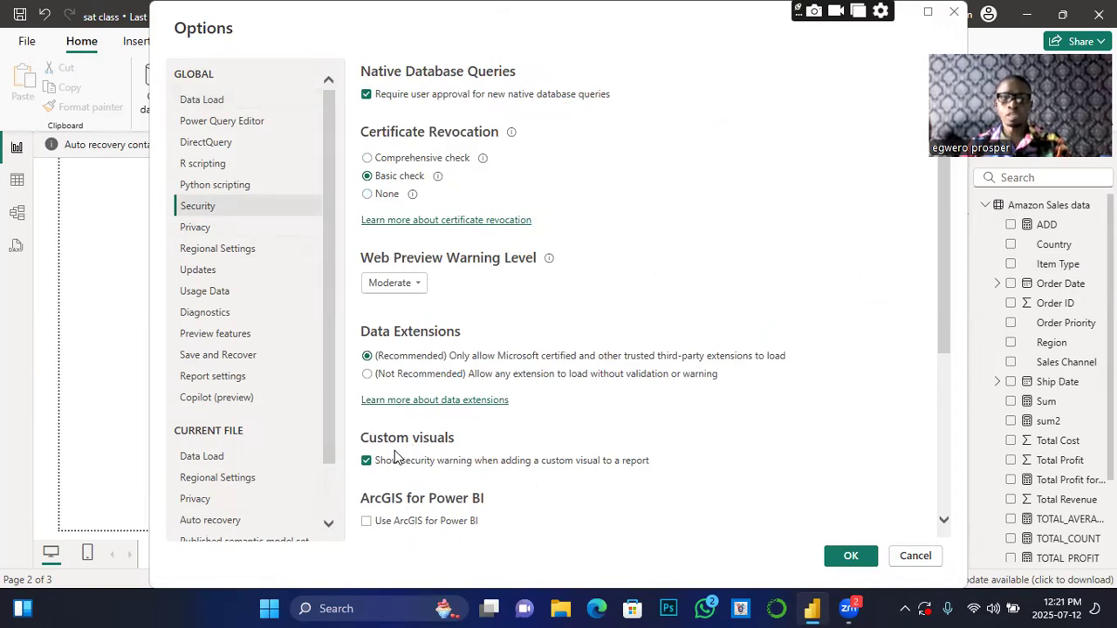
scroll(399, 428, "down", 3)
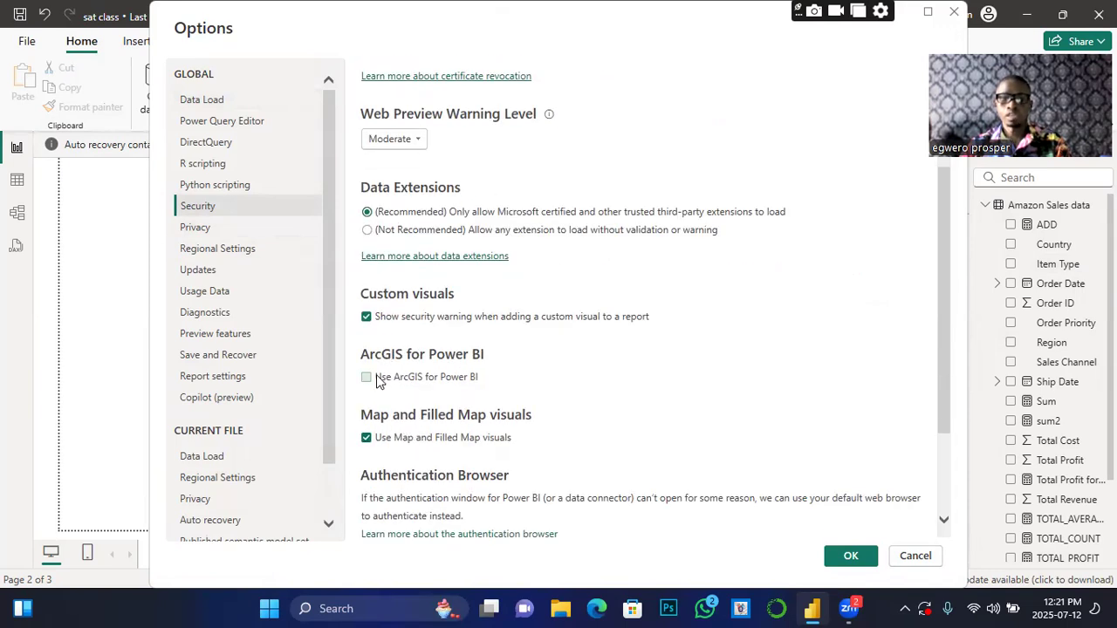
scroll(392, 436, "down", 2)
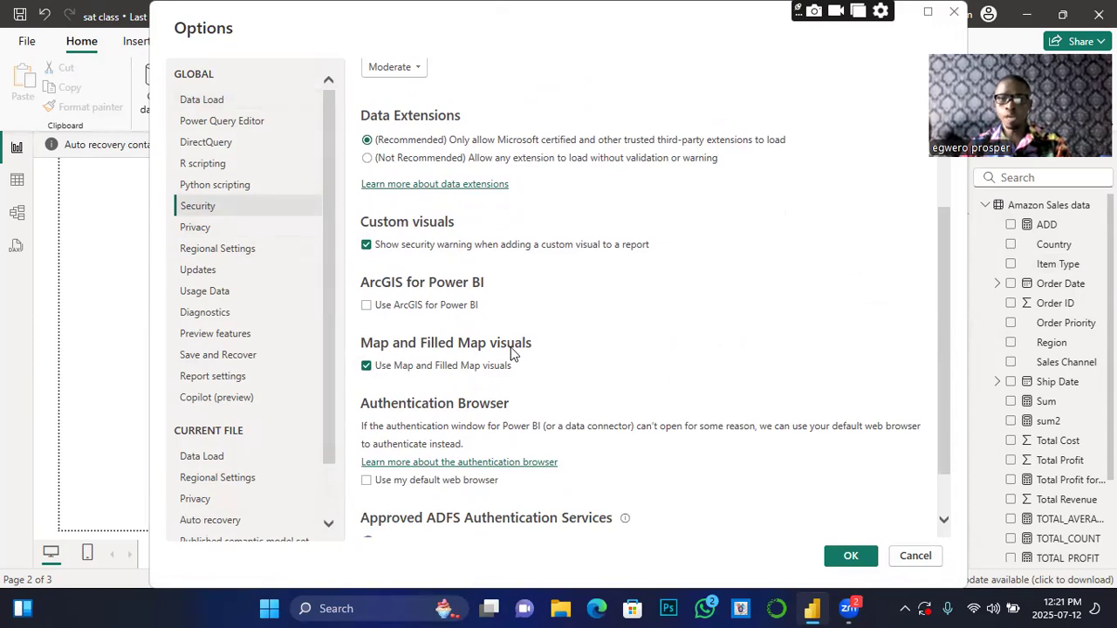
left_click(365, 366)
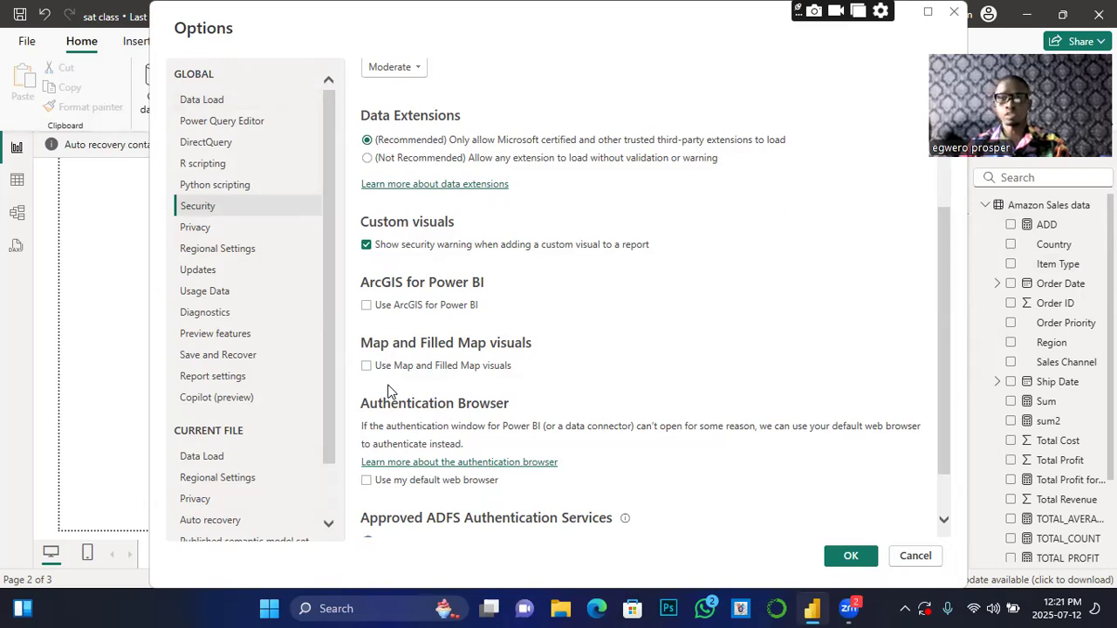
left_click(366, 366)
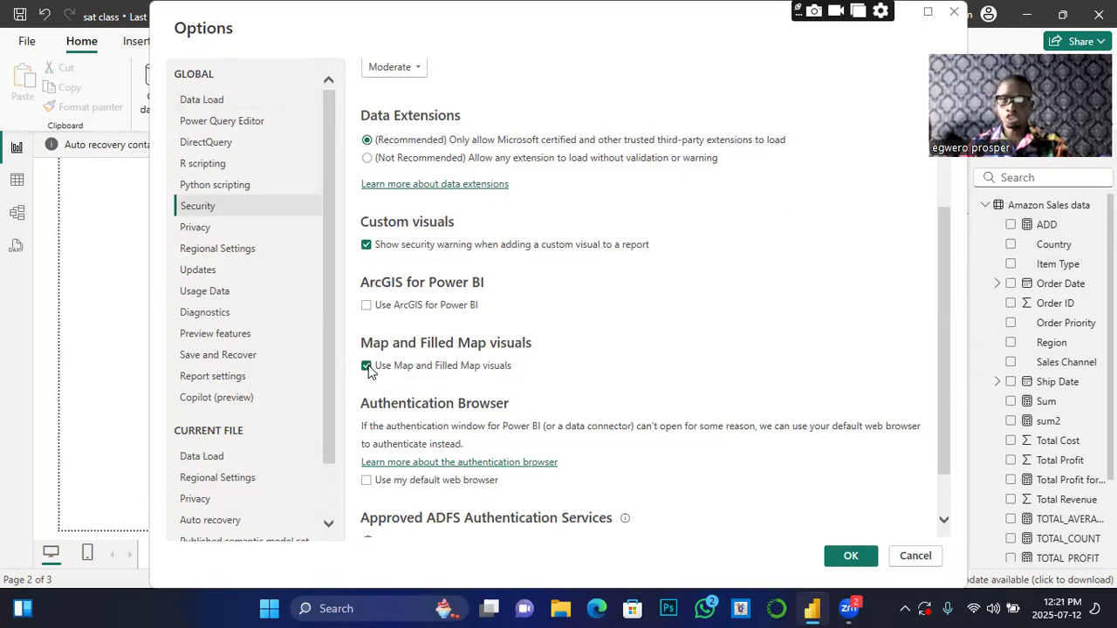
left_click(366, 305)
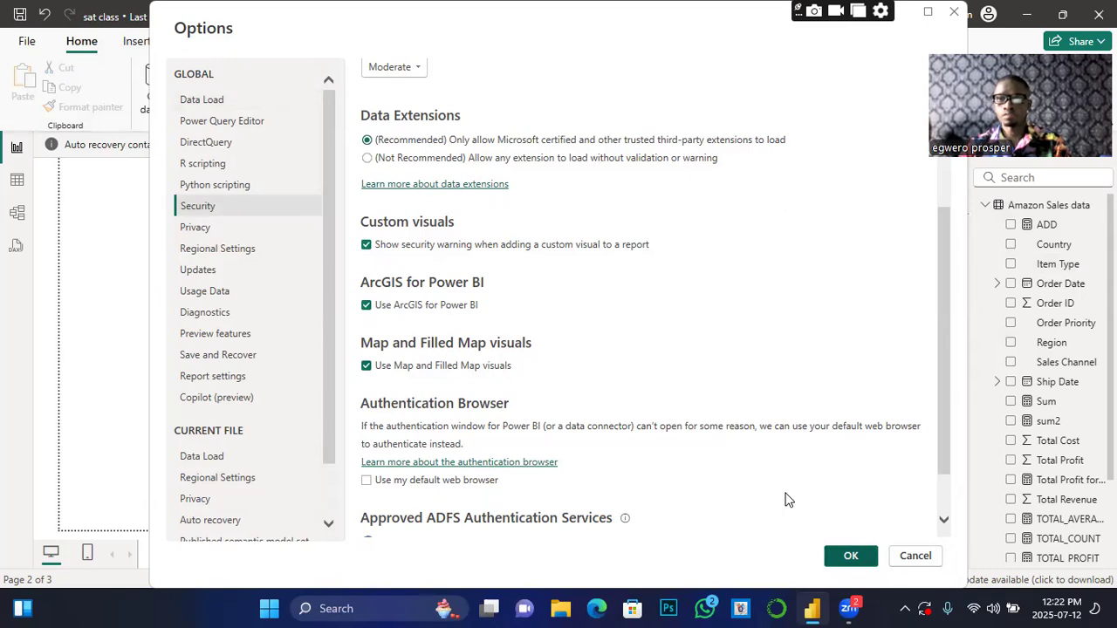
key("Return")
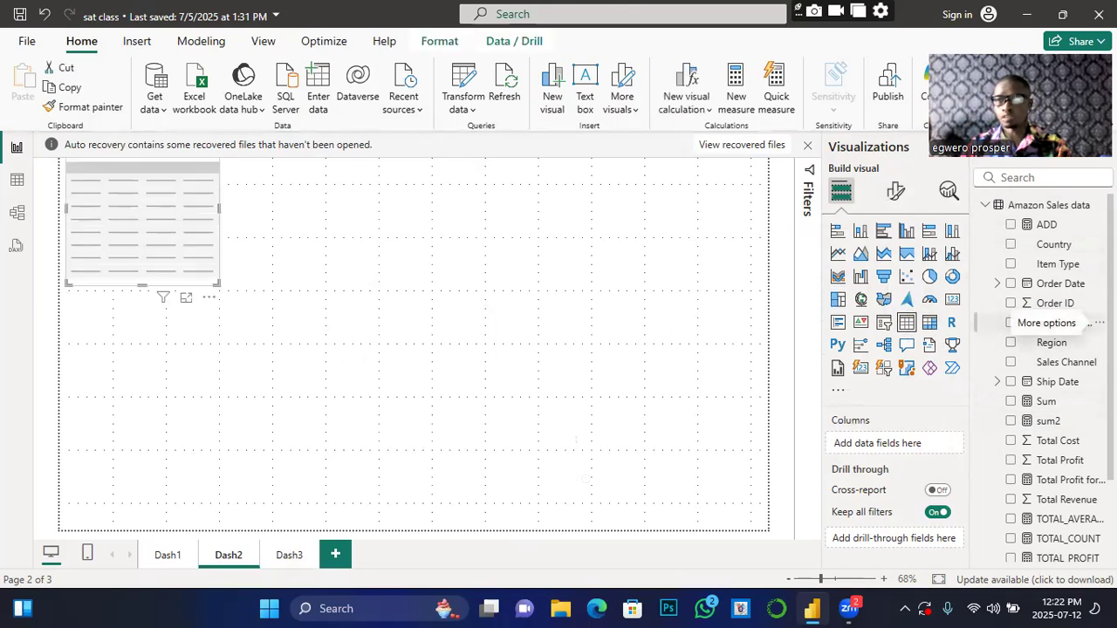
Step: Fill the table with Region and Total Profit and move it lower on Dash2
left_click(1011, 343)
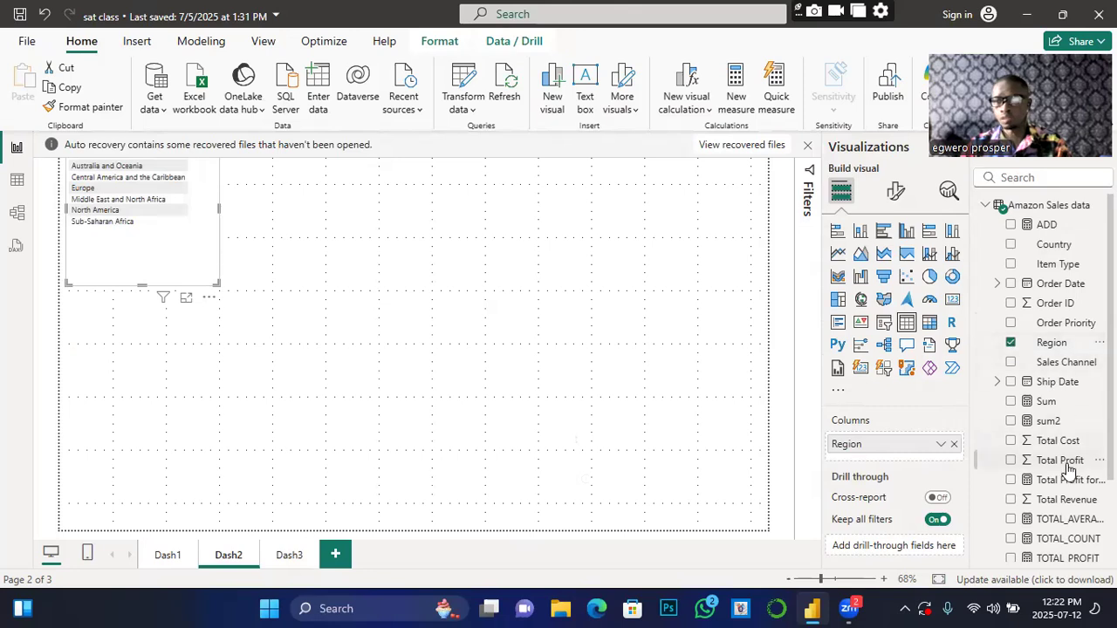
left_click(1010, 460)
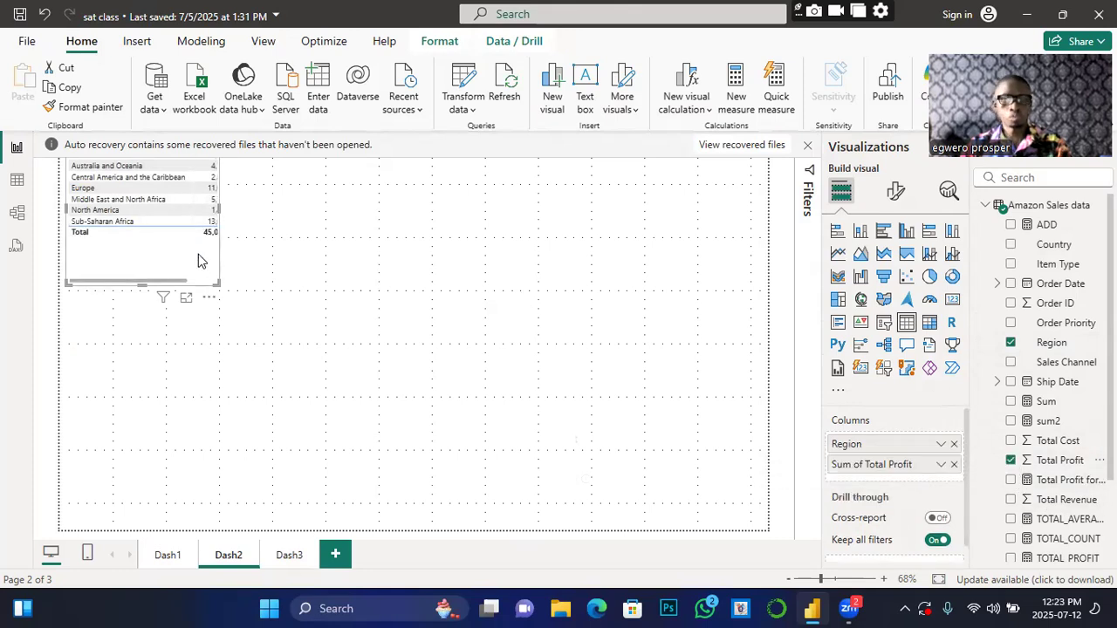
left_click_drag(199, 259, 195, 334)
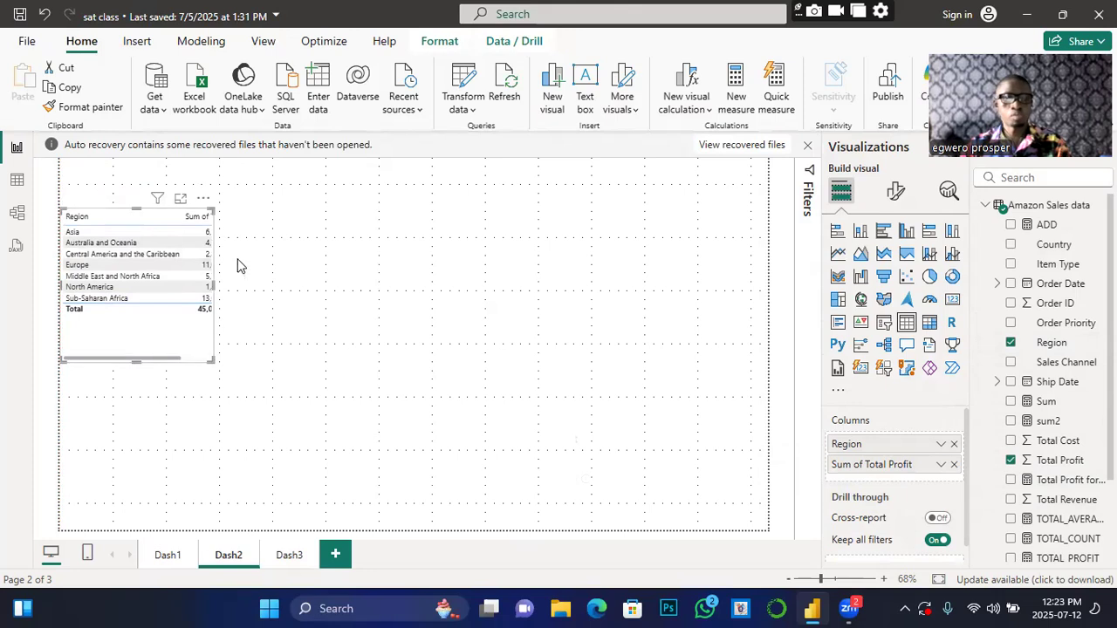
left_click(485, 317)
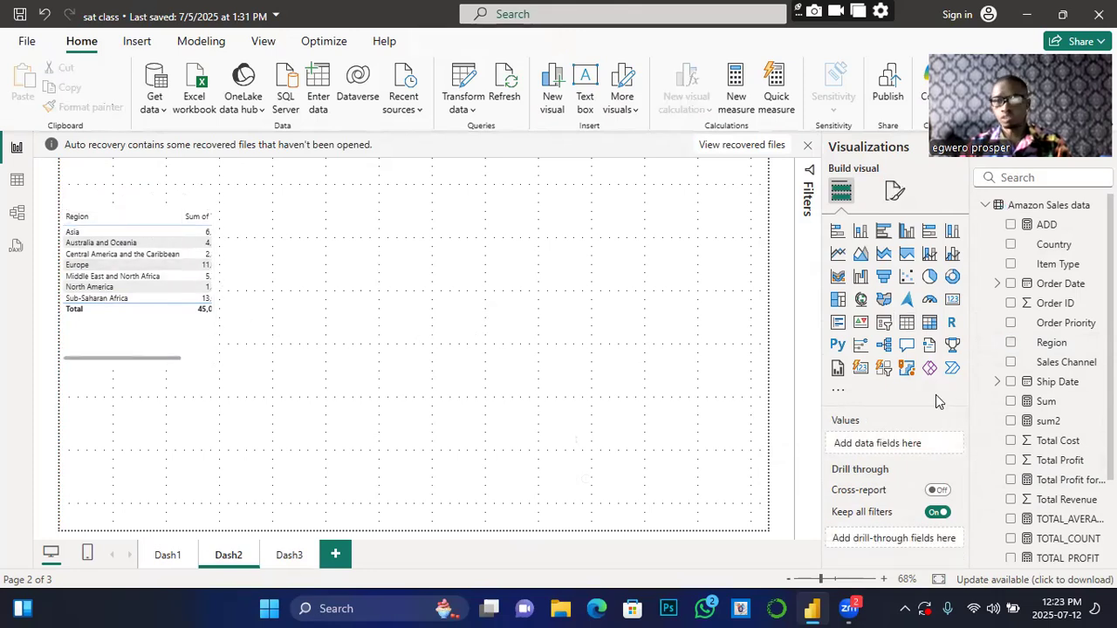
Step: Add a table of Item Type with Sum of Total Revenue (140,935,373.40) below the Region/Profit table
left_click(907, 325)
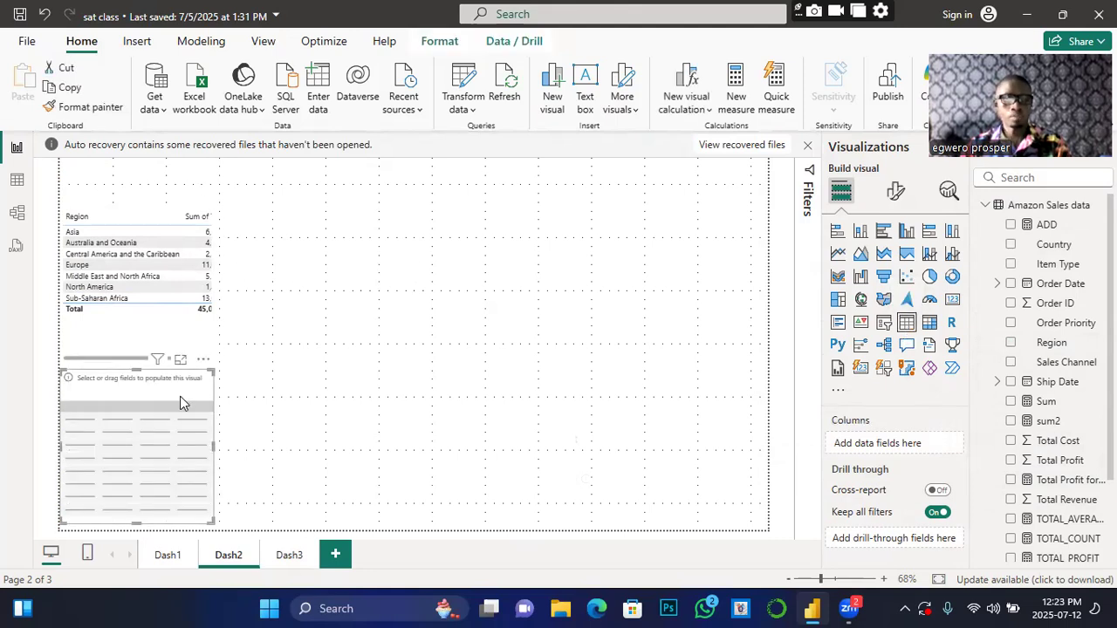
left_click_drag(180, 391, 181, 375)
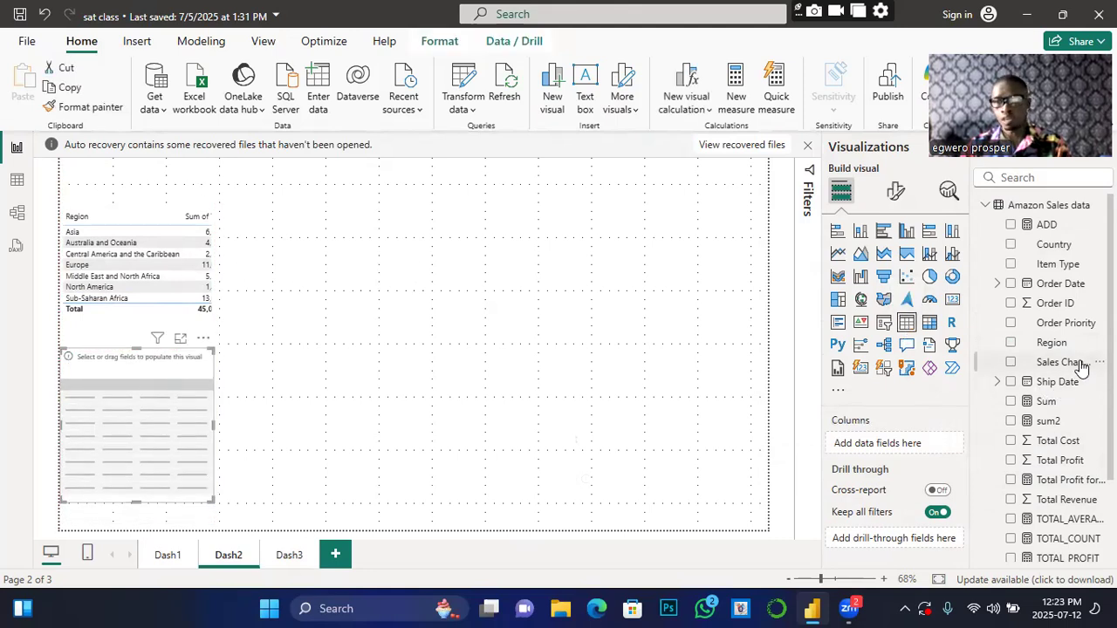
left_click(1010, 265)
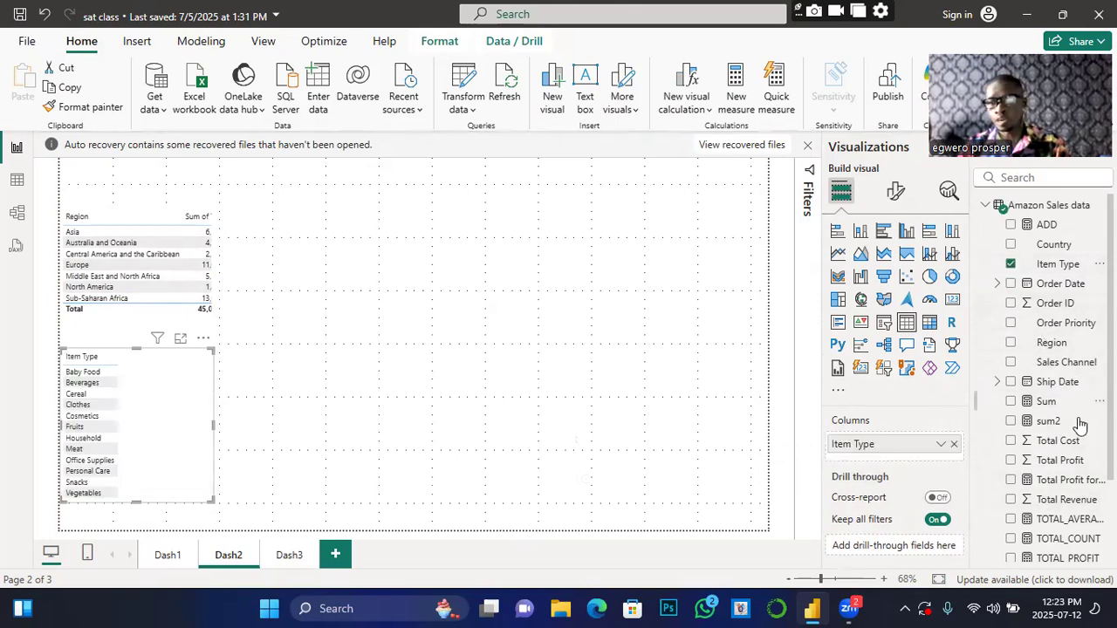
left_click(1010, 499)
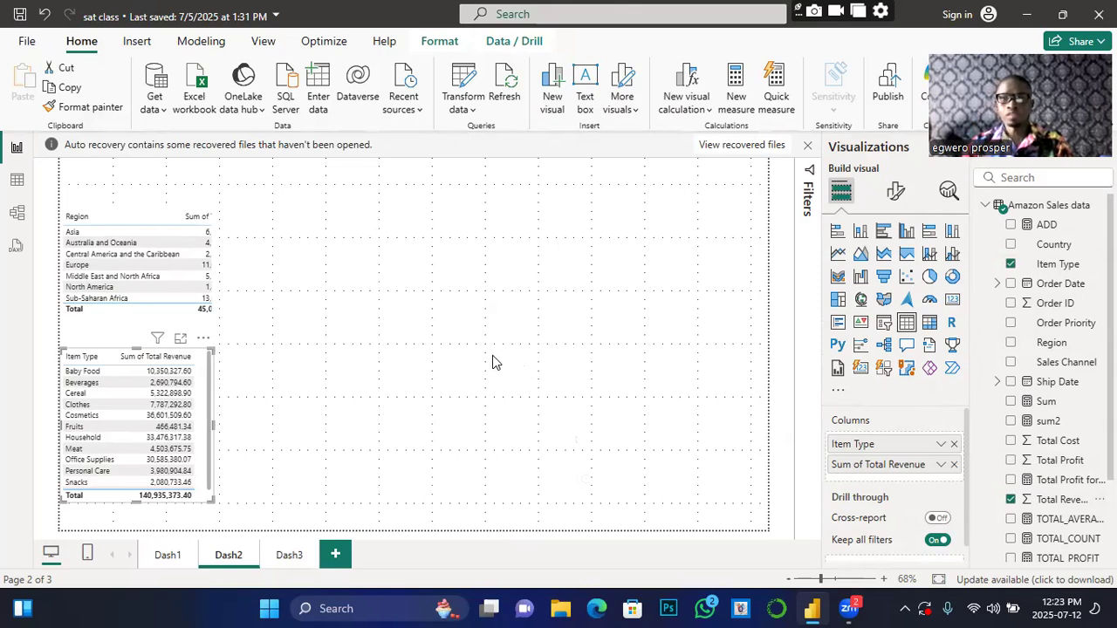
left_click(537, 264)
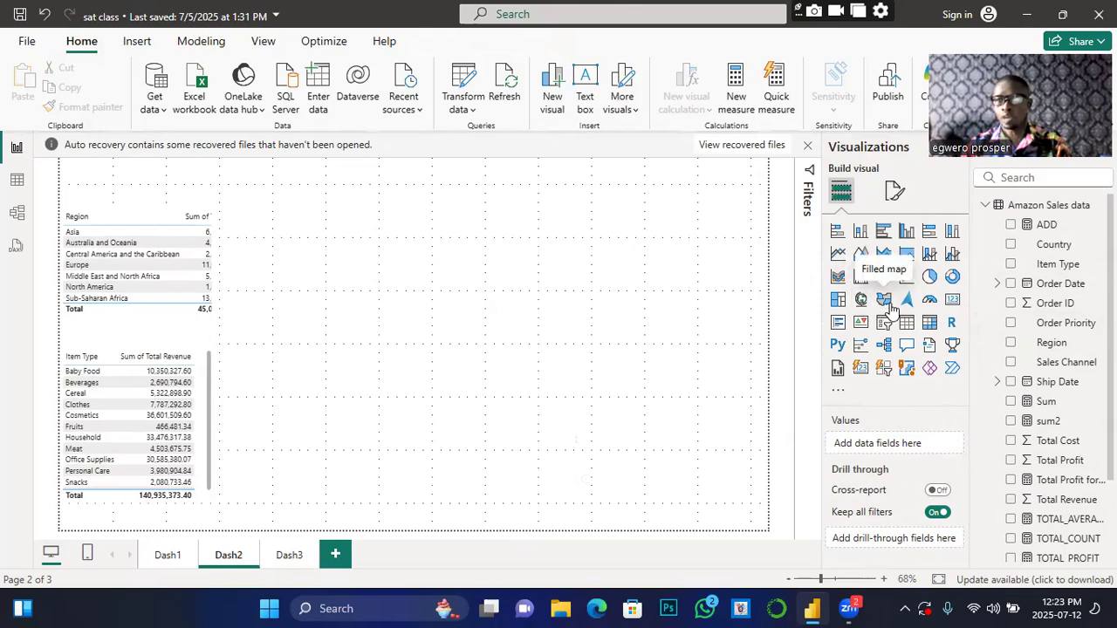
Step: Place an enlarged Country filled map right of the tables, and sort the profit table by Region
left_click(883, 300)
left_click_drag(368, 360, 567, 452)
left_click_drag(484, 366, 594, 370)
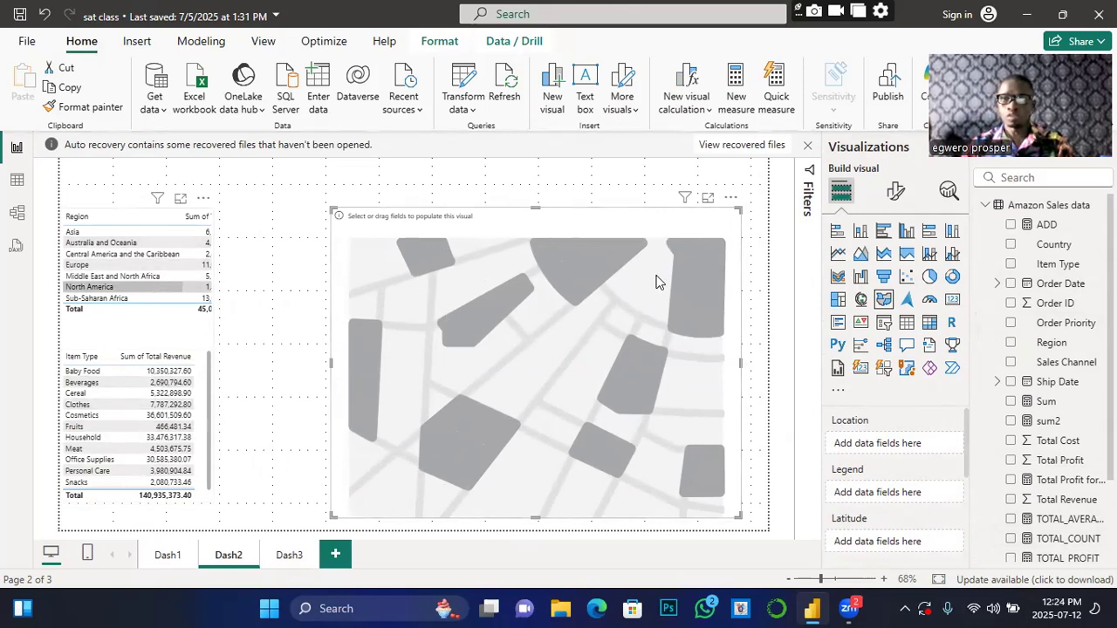
left_click(1011, 245)
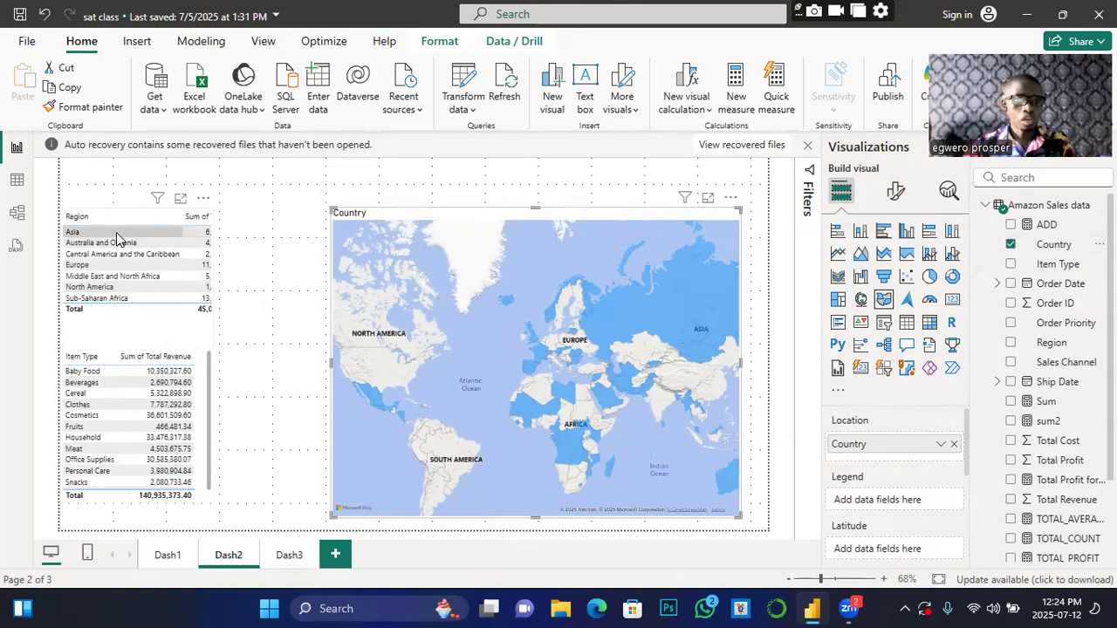
left_click(172, 221)
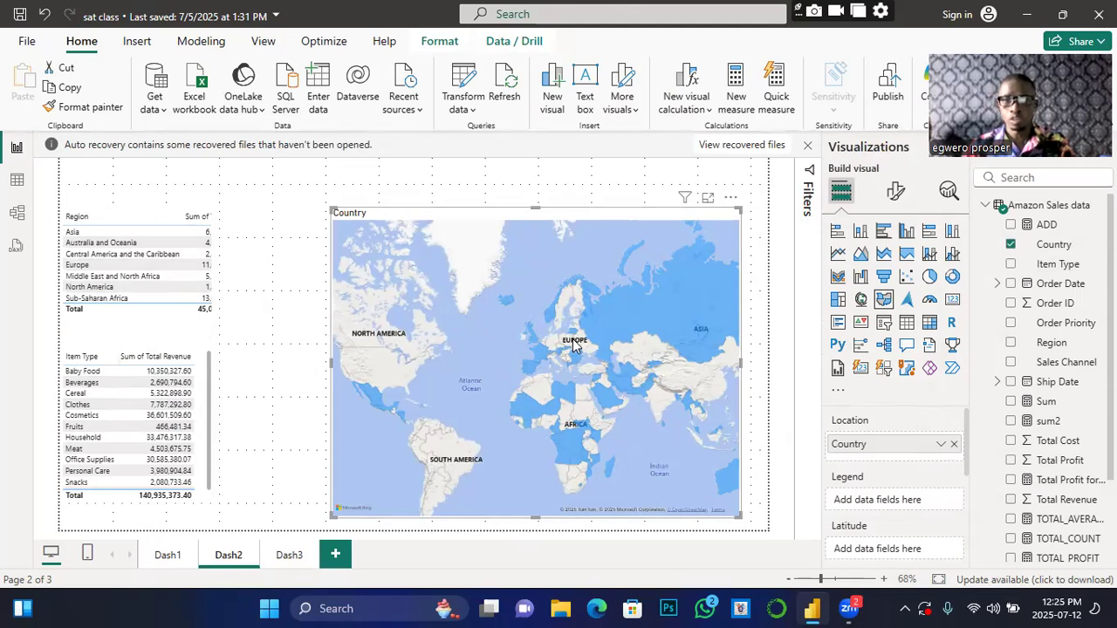
scroll(573, 343, "up", 5)
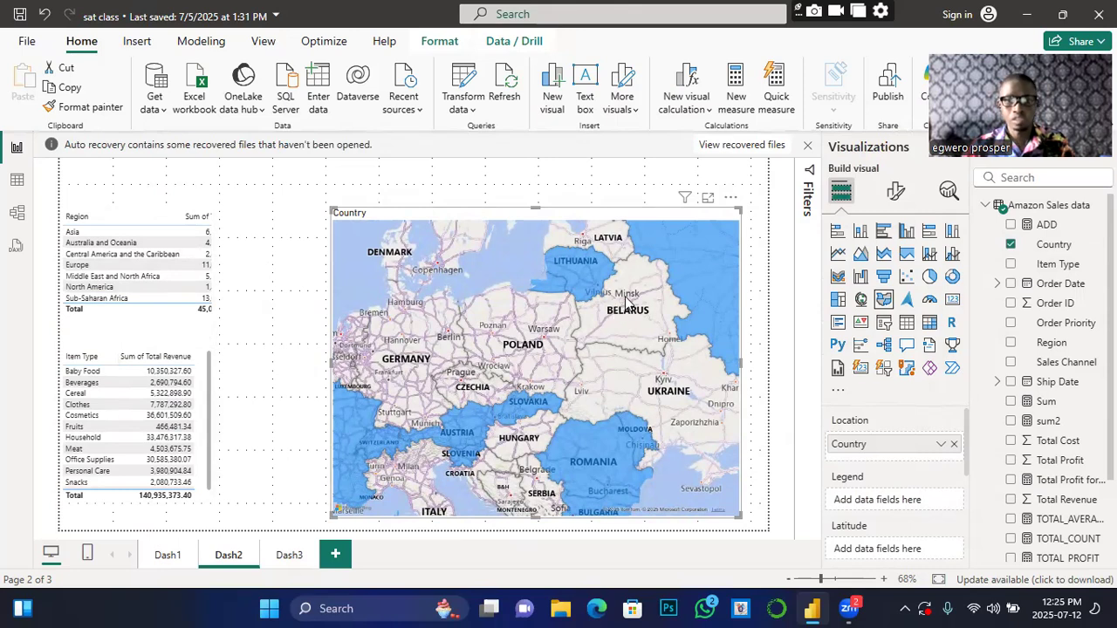
scroll(633, 403, "down", 5)
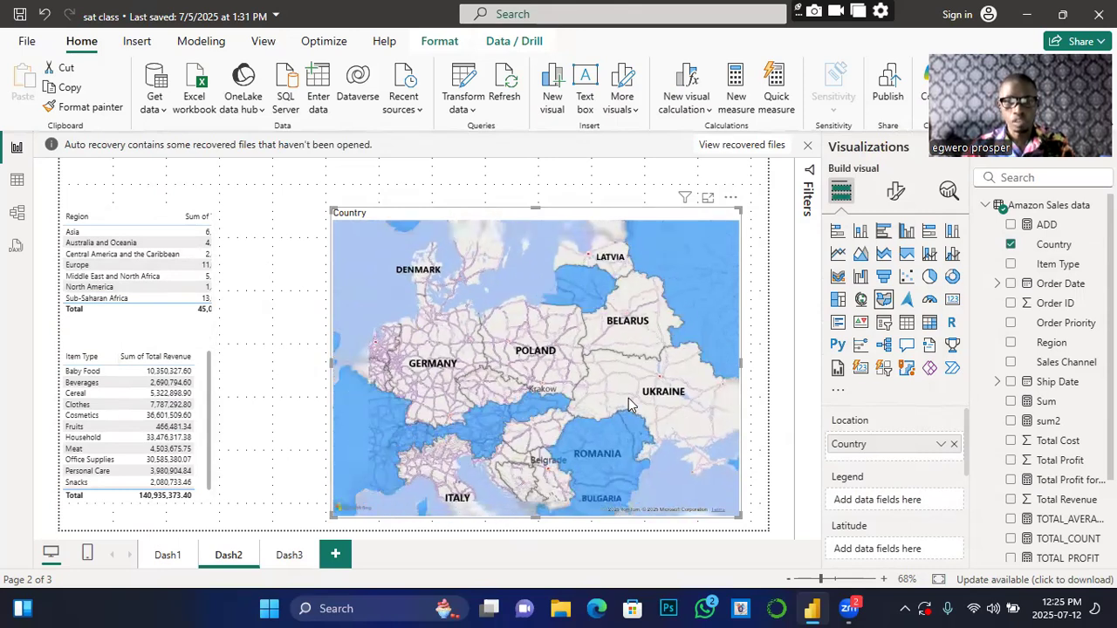
scroll(628, 398, "up", 5)
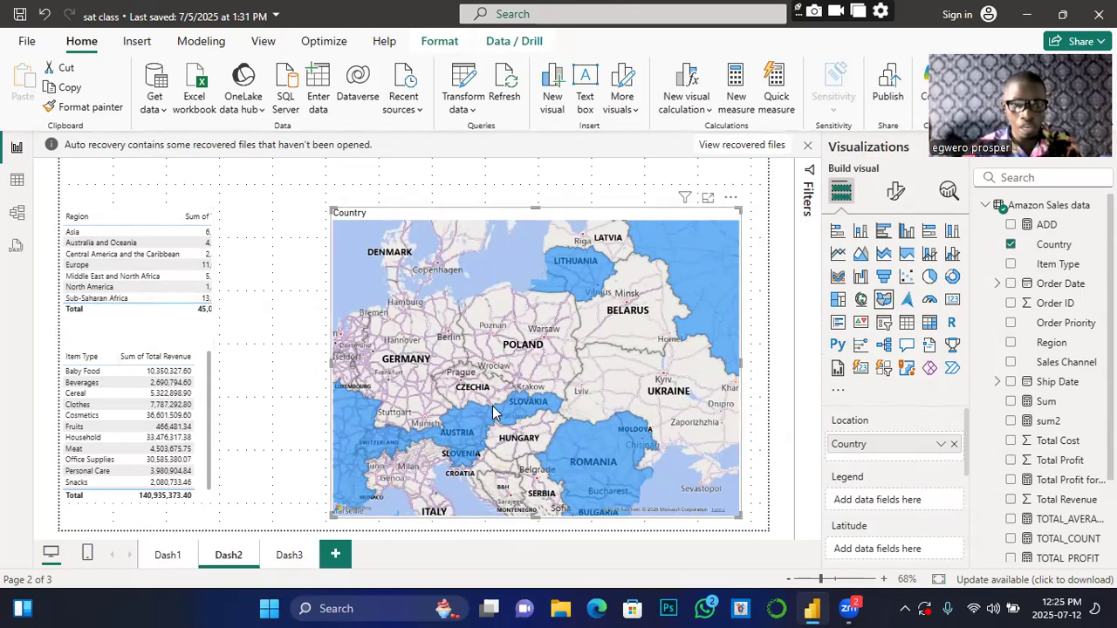
scroll(493, 416, "down", 2)
scroll(494, 415, "down", 2)
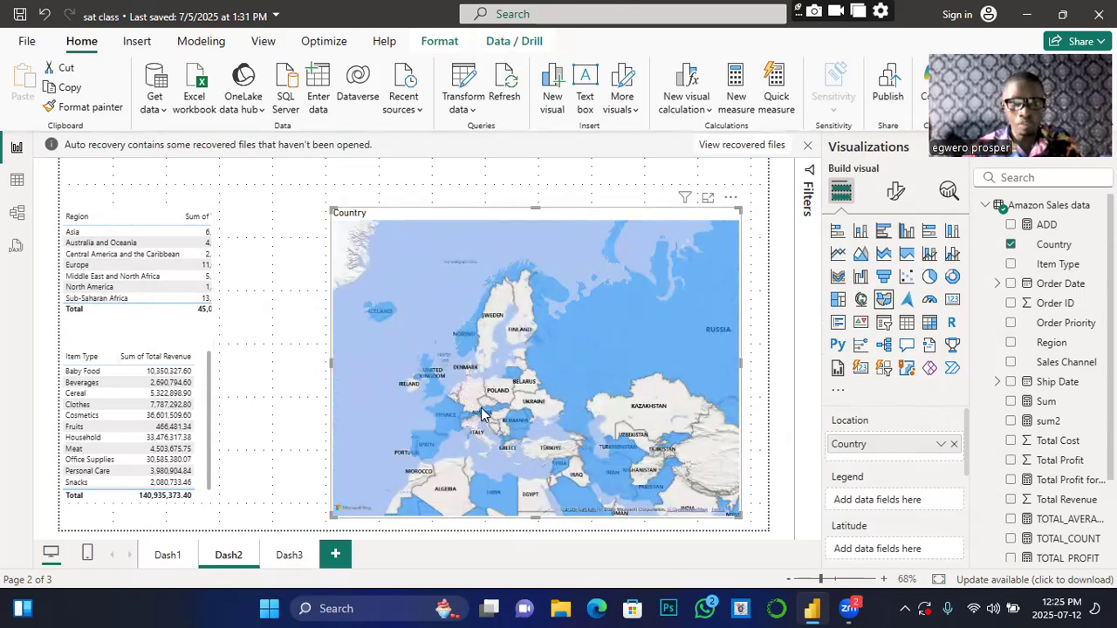
scroll(482, 413, "down", 2)
scroll(484, 413, "up", 2)
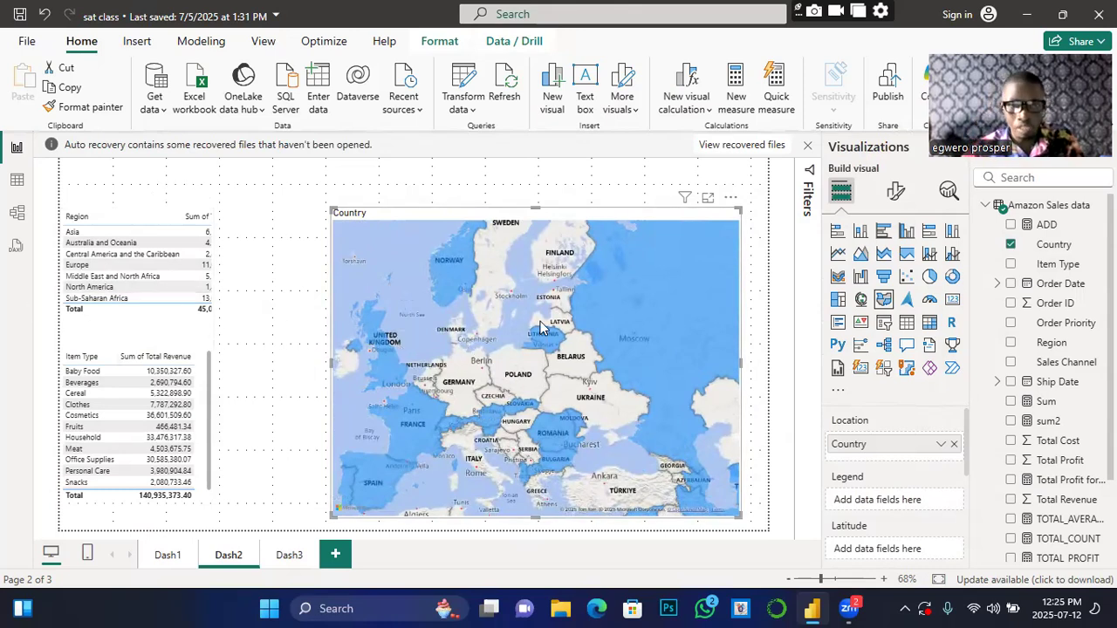
scroll(526, 384, "up", 1)
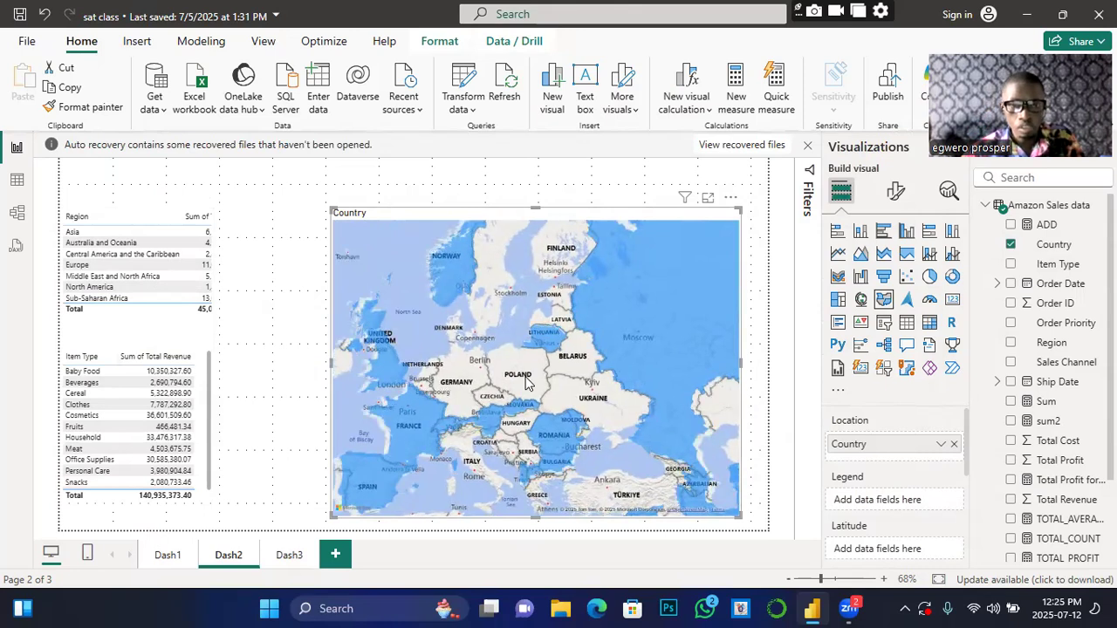
scroll(526, 384, "up", 2)
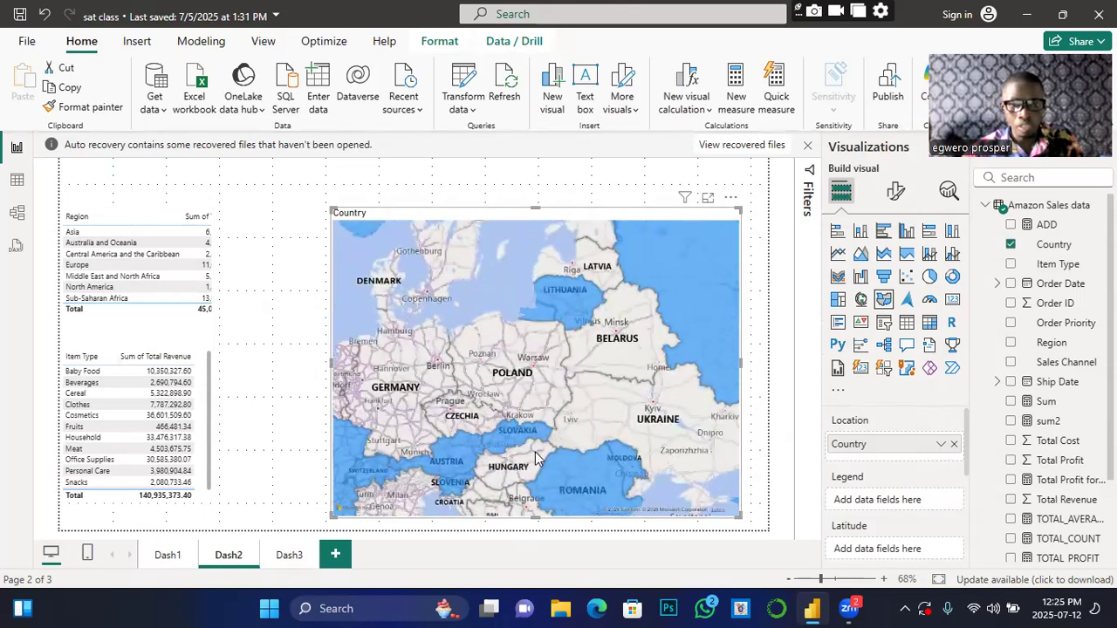
scroll(528, 449, "up", 2)
scroll(476, 398, "down", 3)
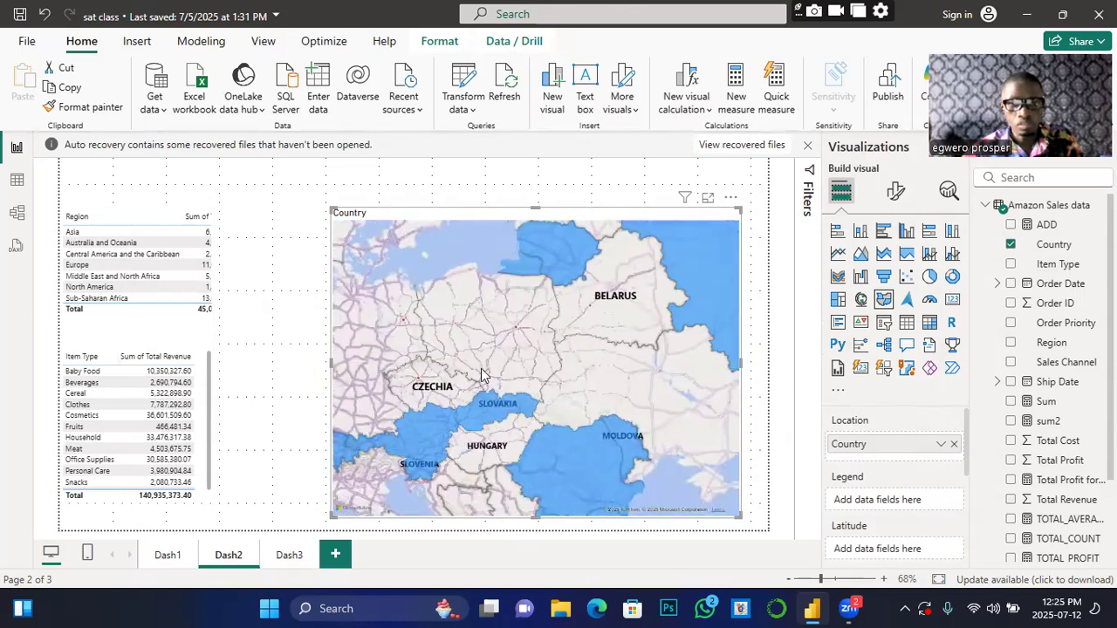
scroll(450, 278, "down", 2)
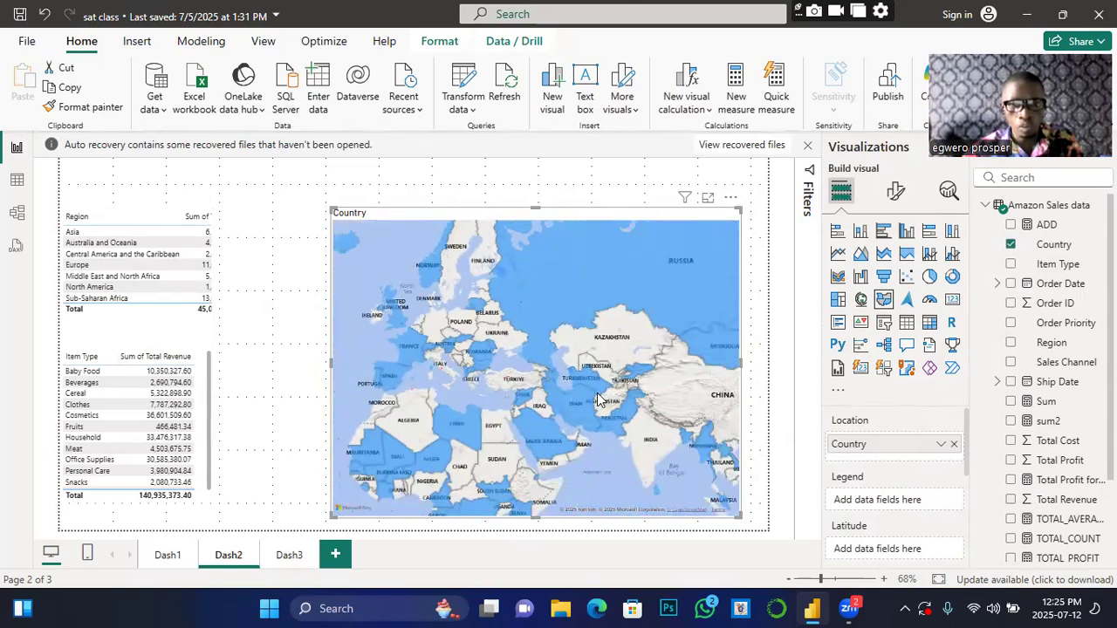
scroll(563, 342, "up", 2)
scroll(561, 346, "down", 2)
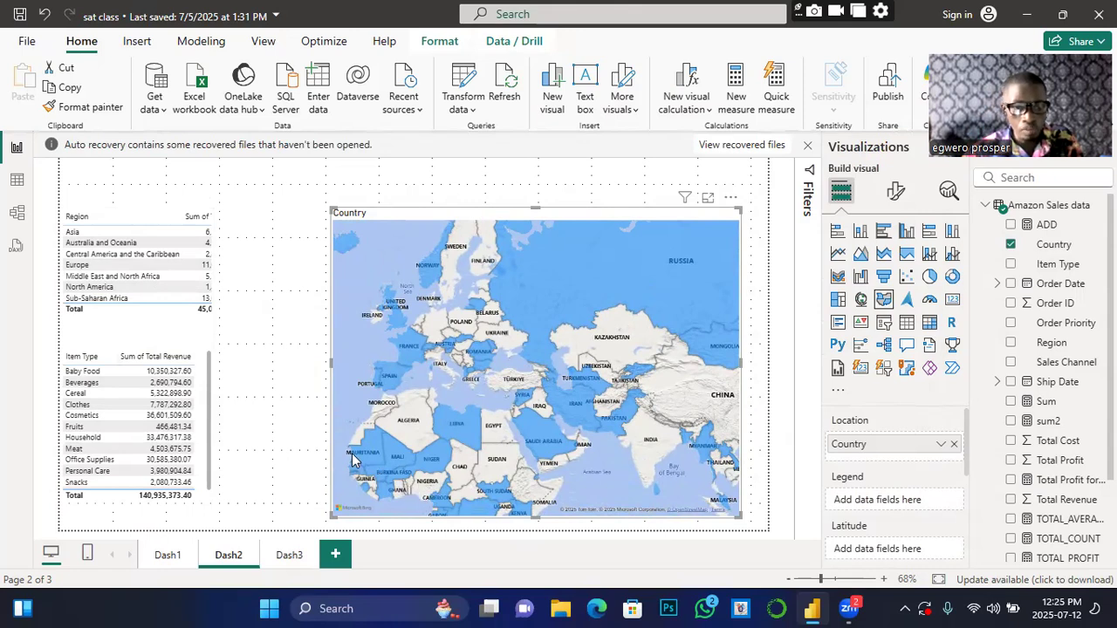
scroll(368, 397, "up", 1)
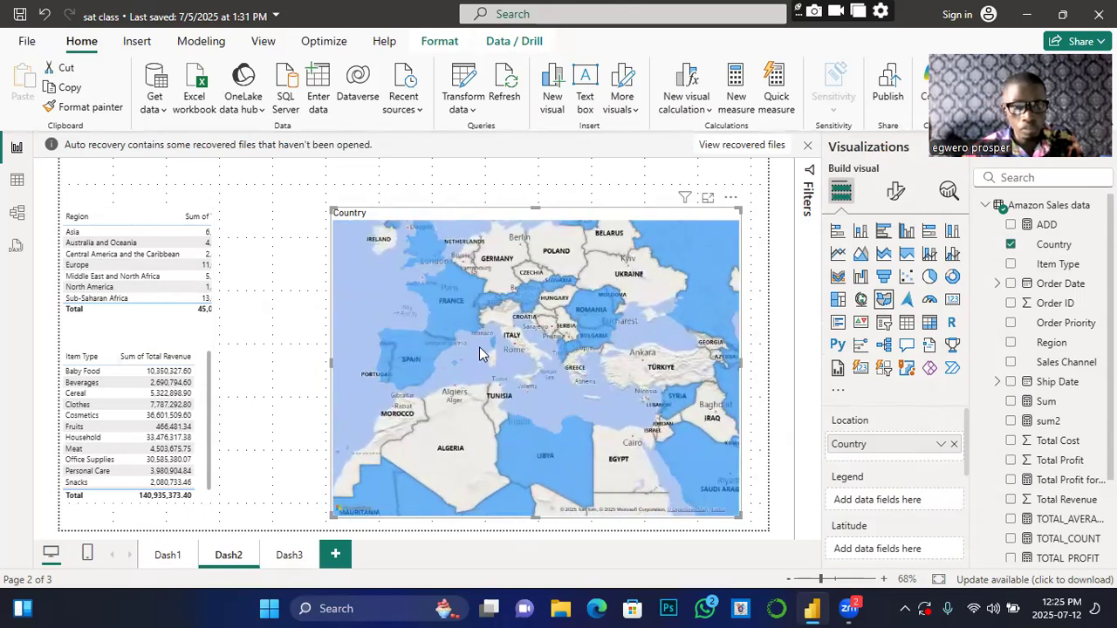
scroll(479, 346, "down", 1)
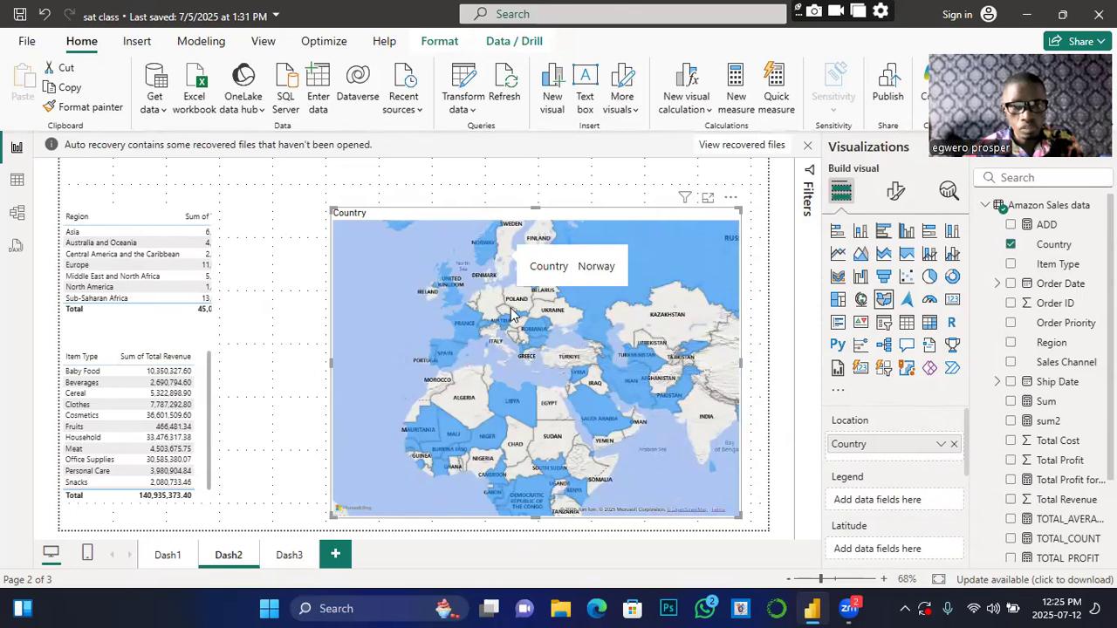
scroll(520, 301, "down", 2)
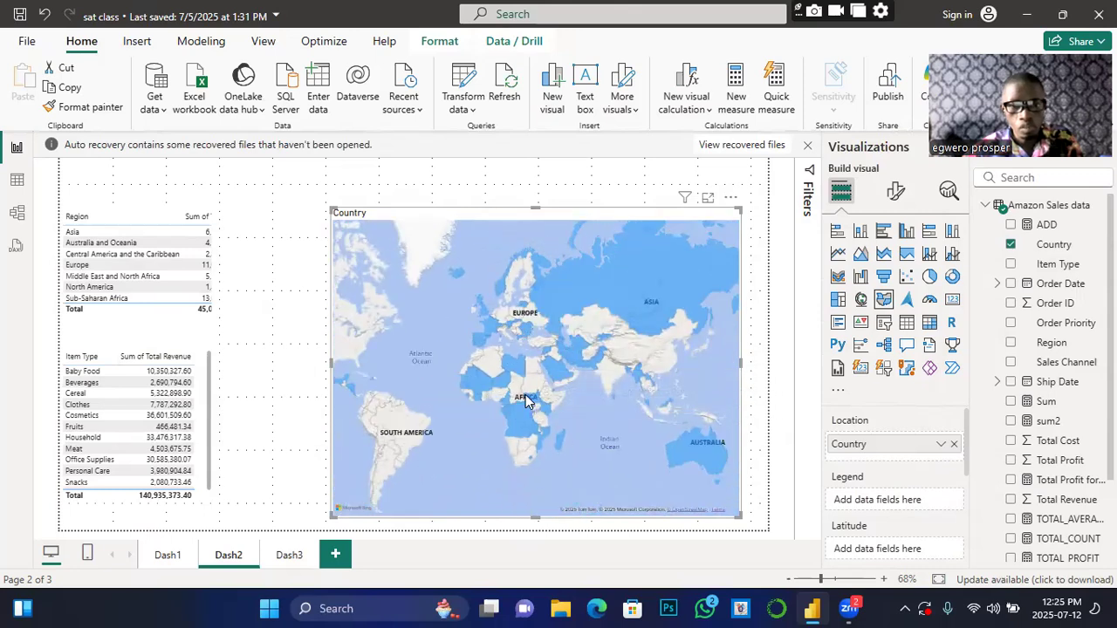
left_click(526, 400)
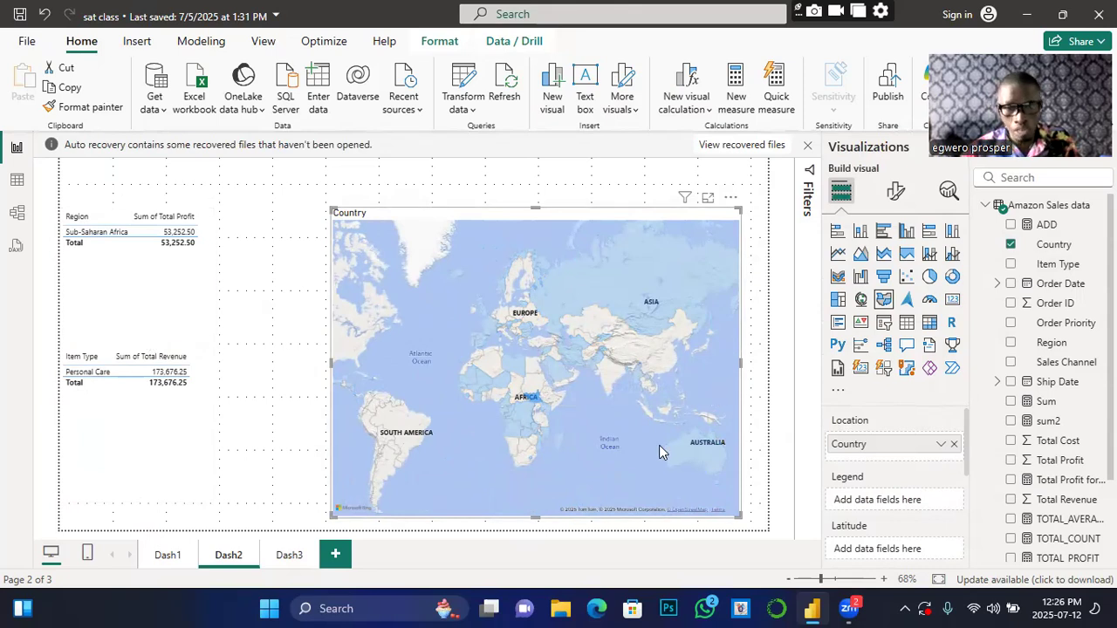
left_click(393, 439)
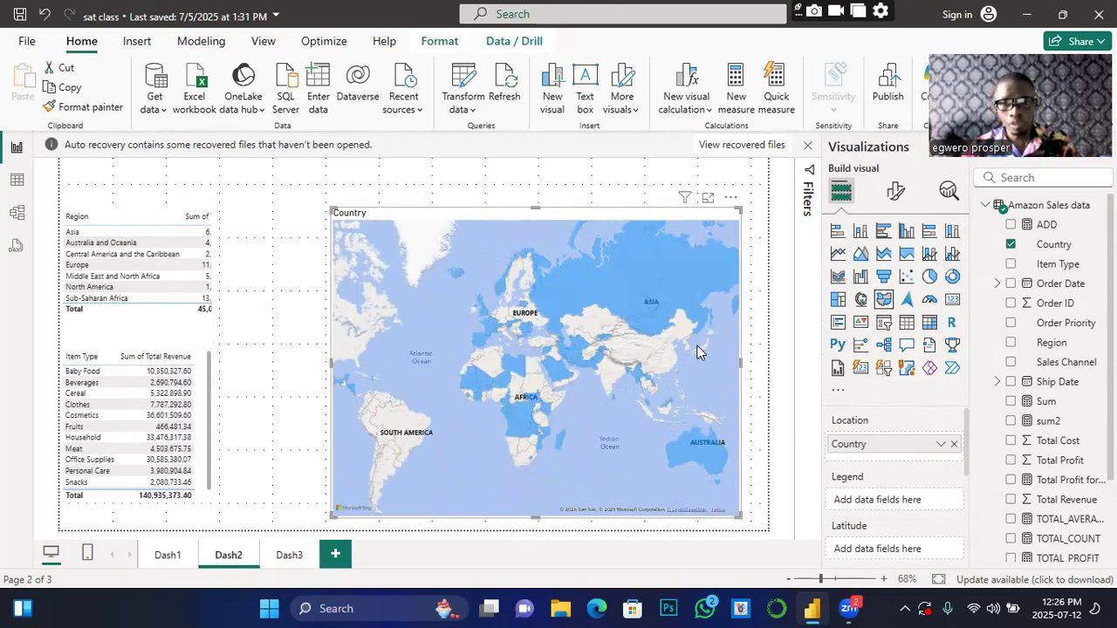
left_click(649, 307)
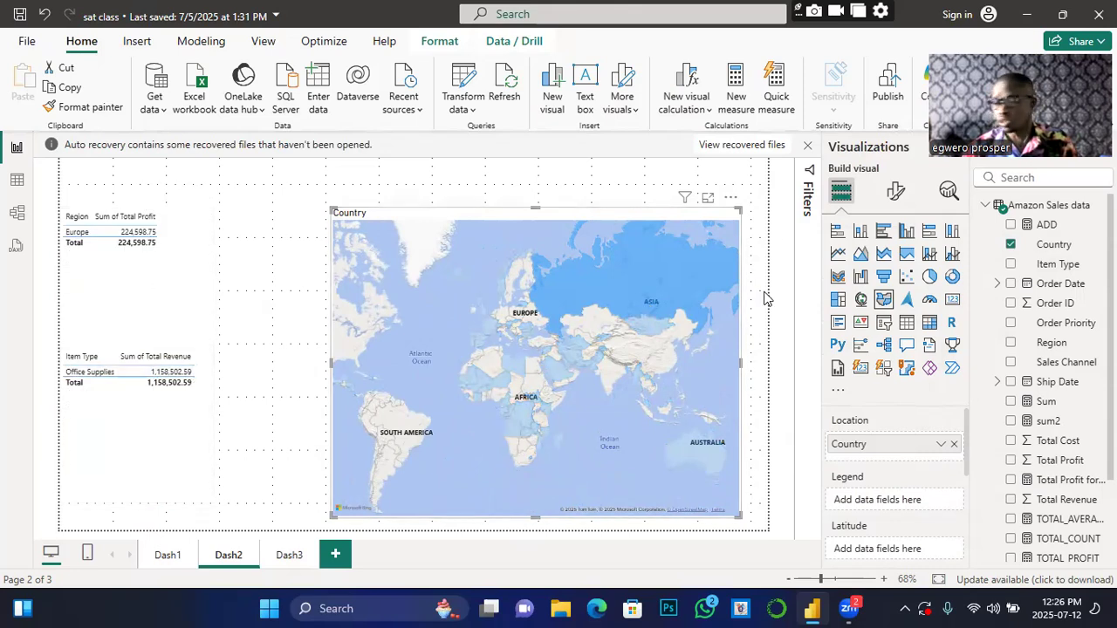
left_click(708, 446)
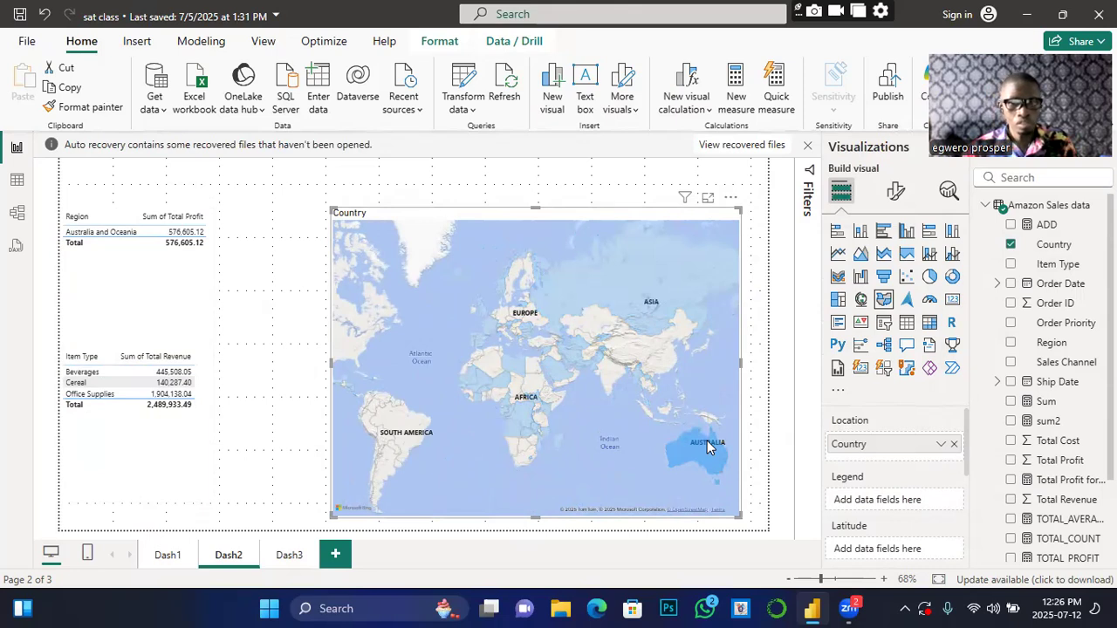
scroll(704, 450, "up", 4)
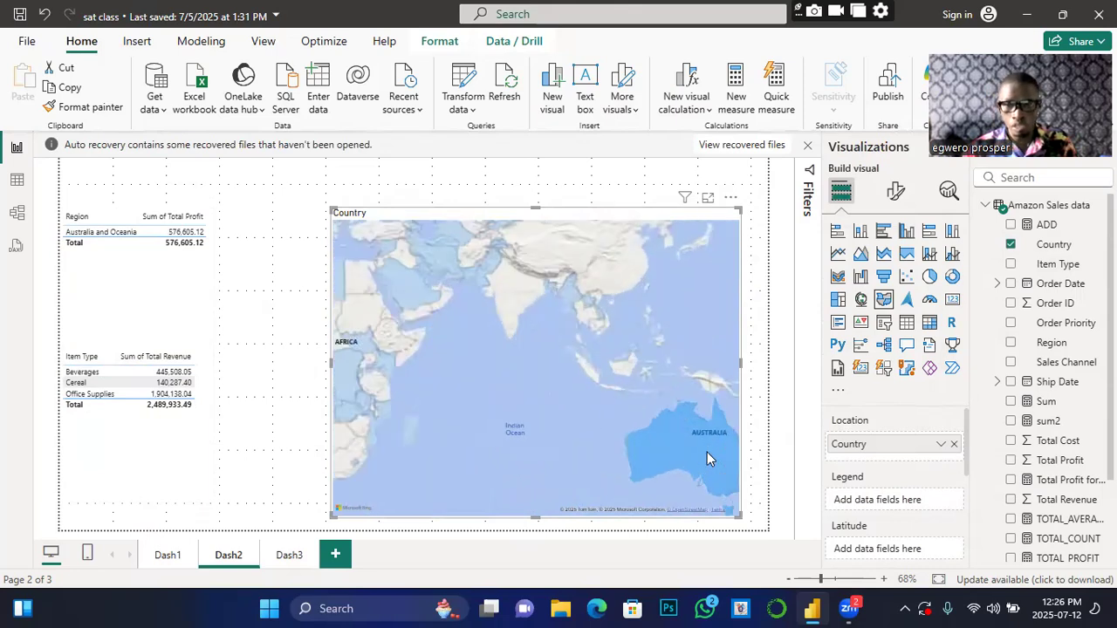
scroll(673, 436, "up", 2)
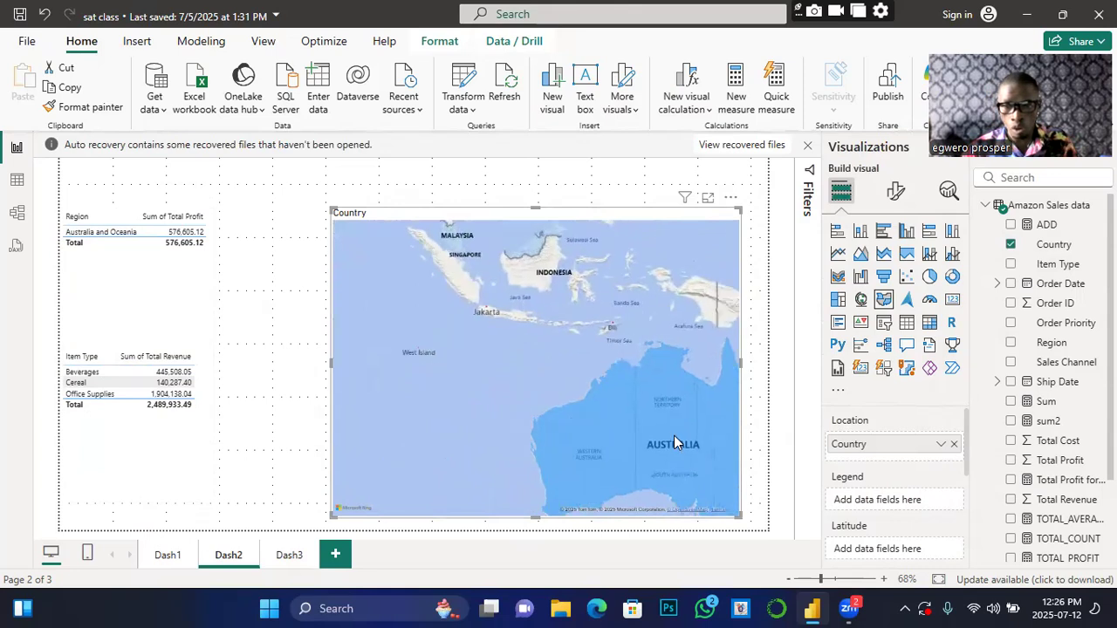
left_click(515, 476)
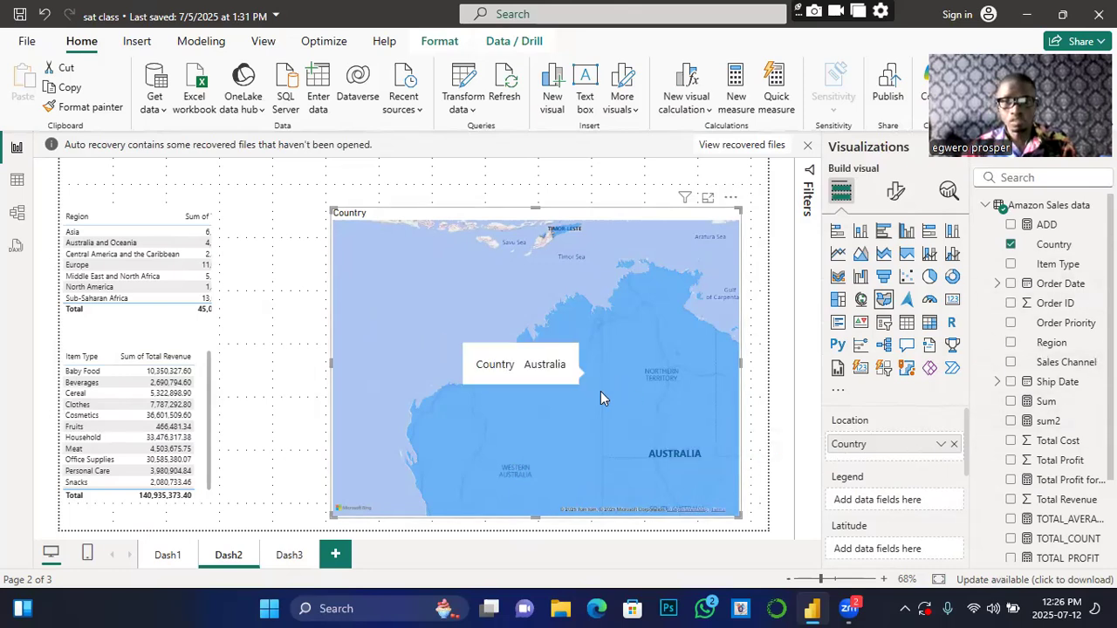
scroll(601, 391, "down", 2)
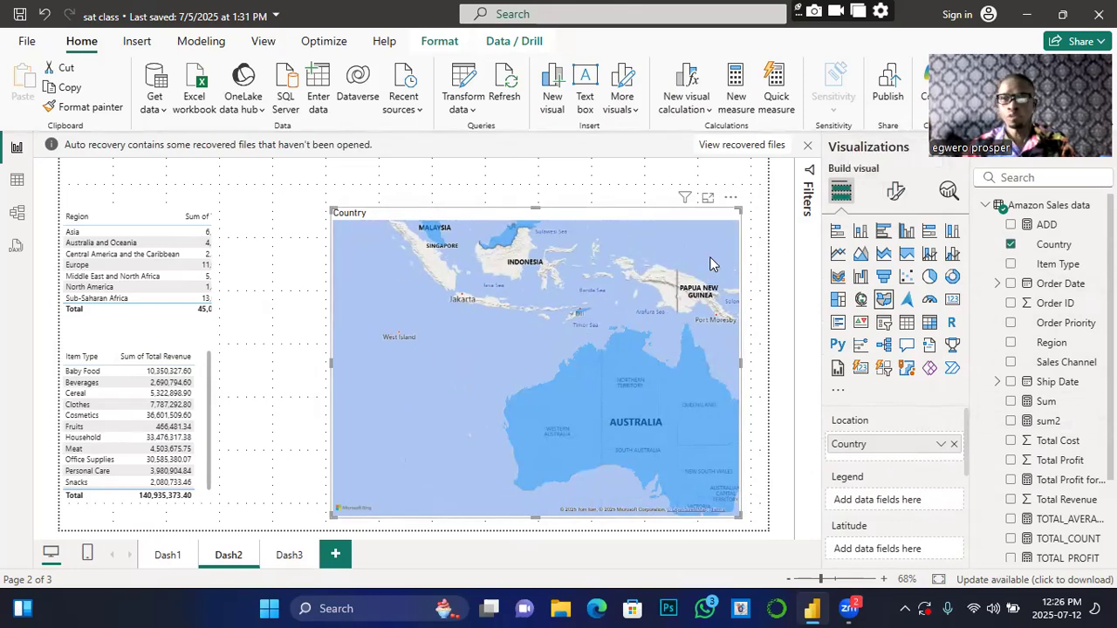
Step: Switch the map's Style under Map settings to Dark, then settle on Light
left_click(897, 197)
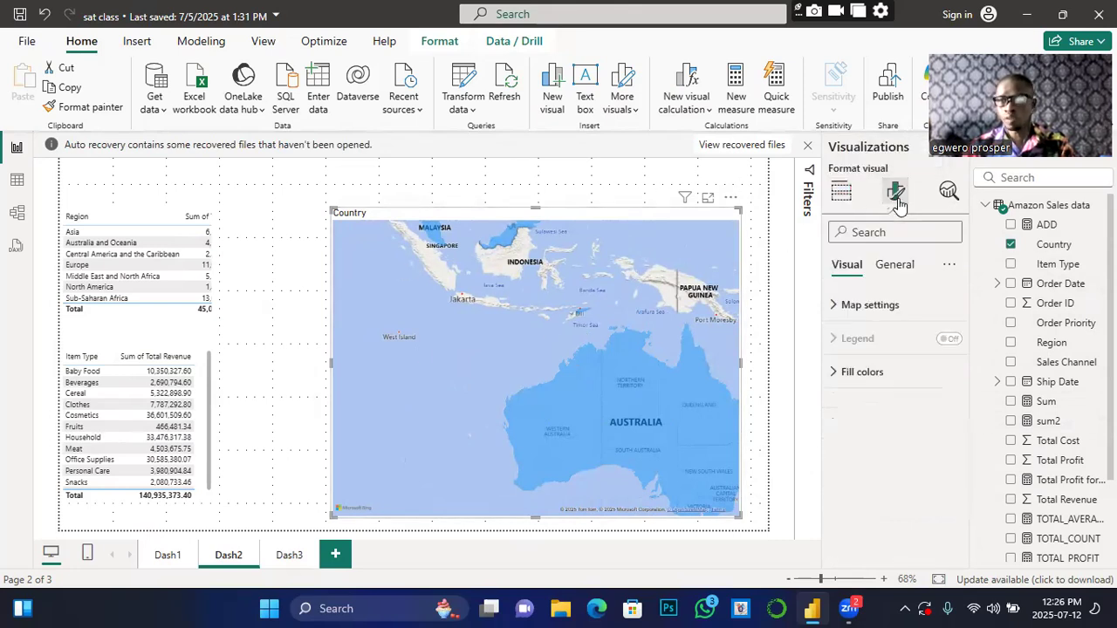
left_click(835, 308)
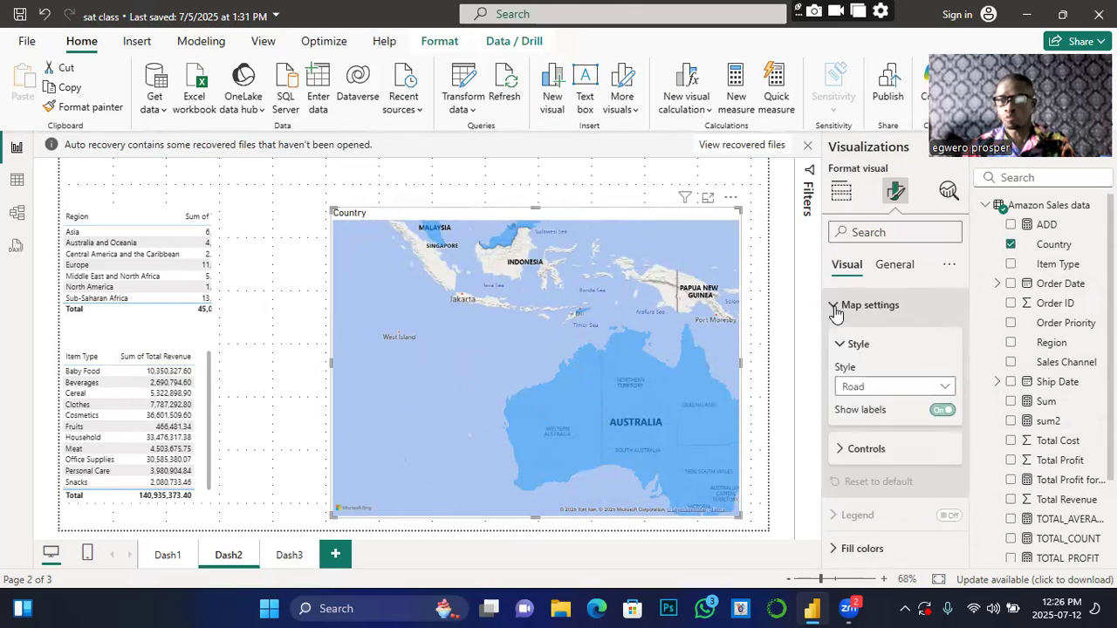
left_click(941, 390)
left_click(856, 428)
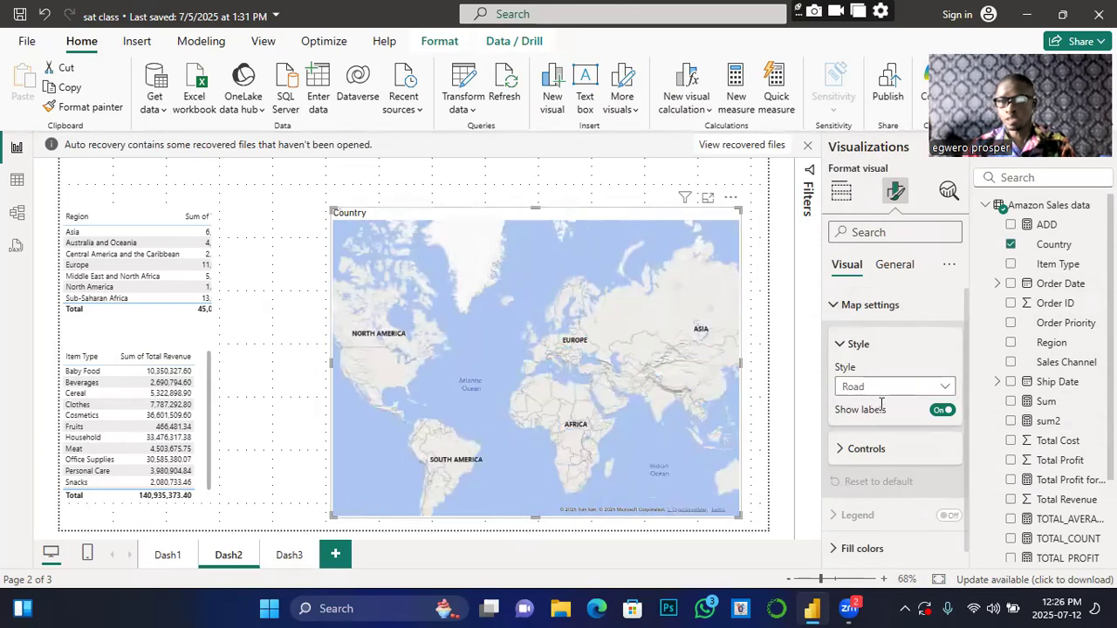
left_click(942, 390)
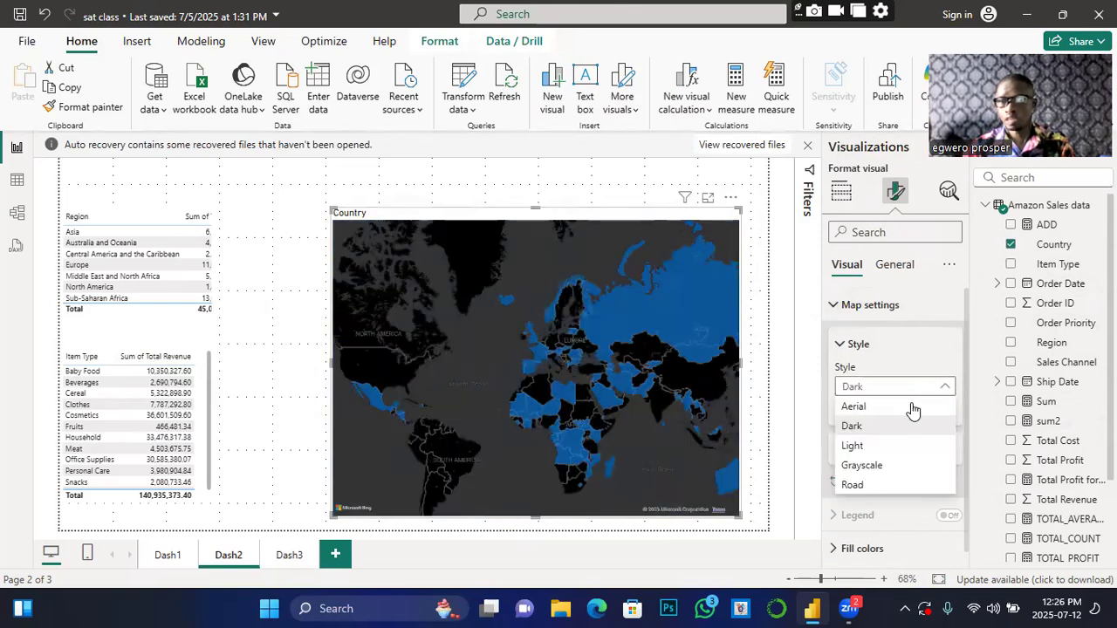
left_click(854, 407)
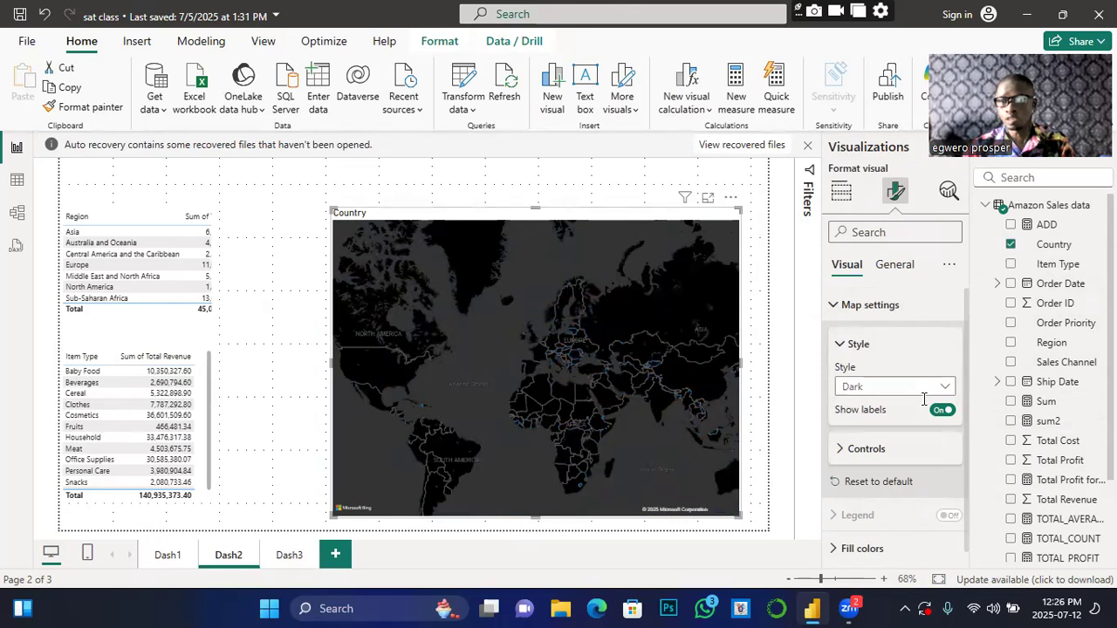
left_click(946, 387)
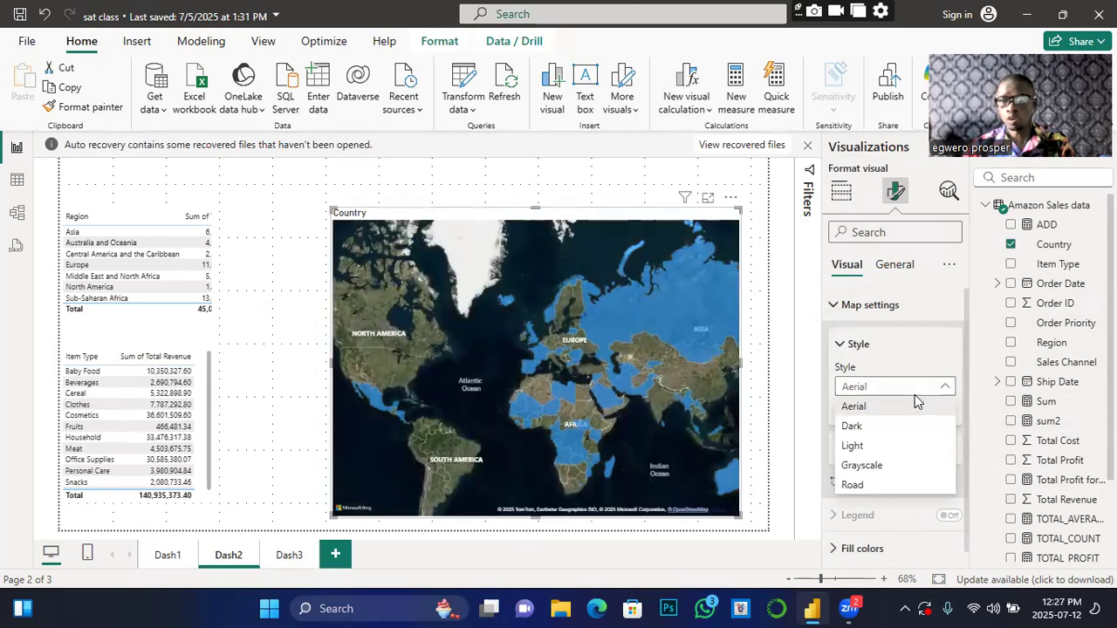
left_click(855, 446)
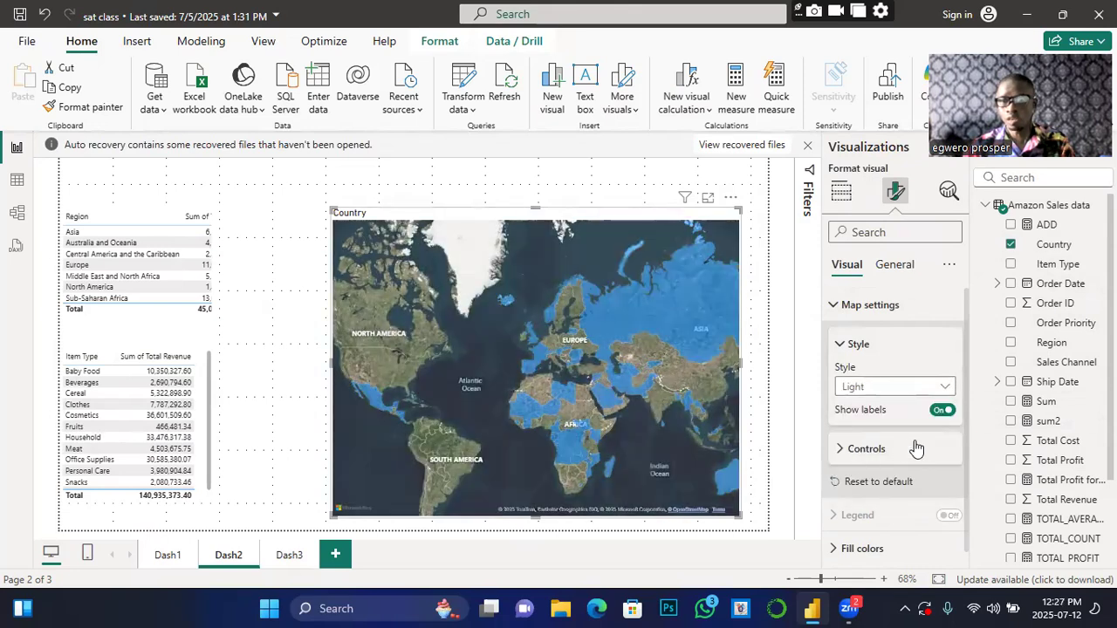
Step: Turn on the map's zoom buttons and test zooming in toward Europe and back out
left_click(854, 451)
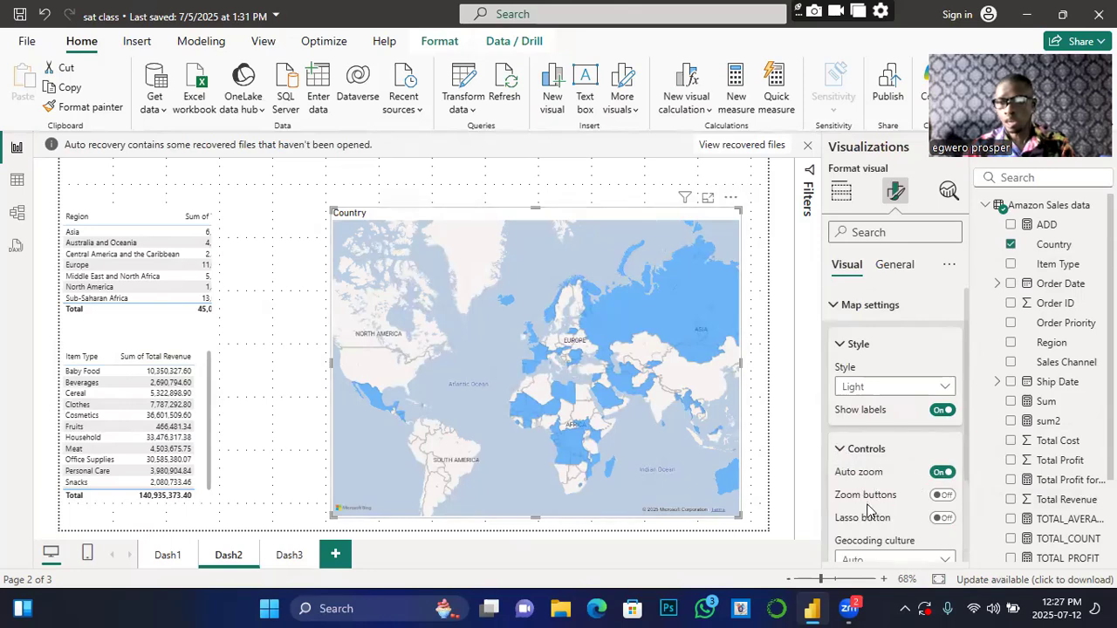
left_click(943, 497)
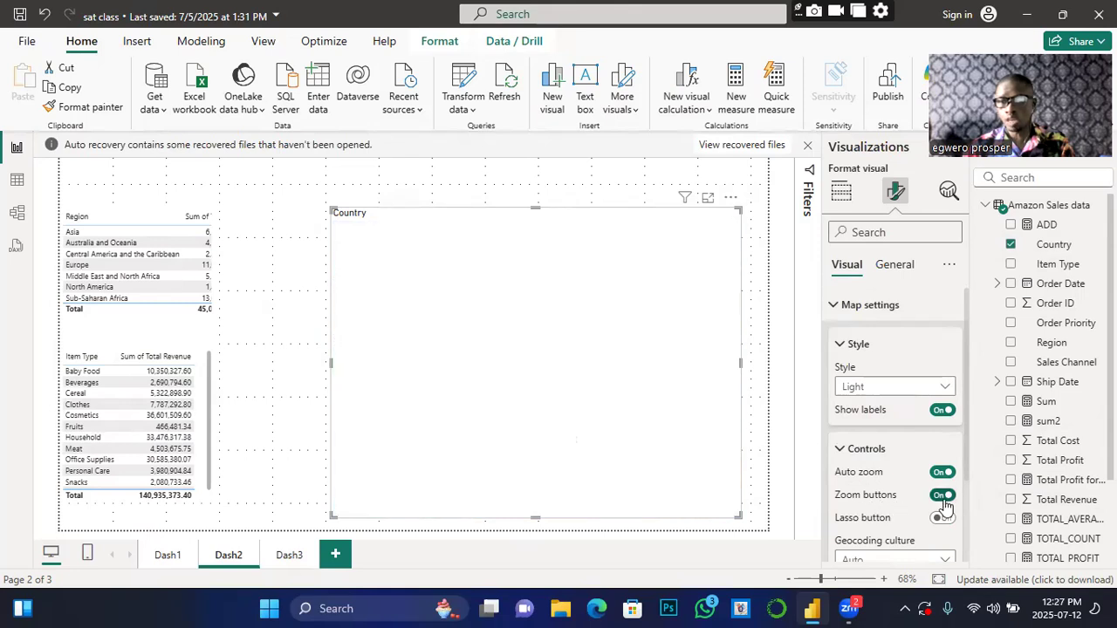
left_click(714, 233)
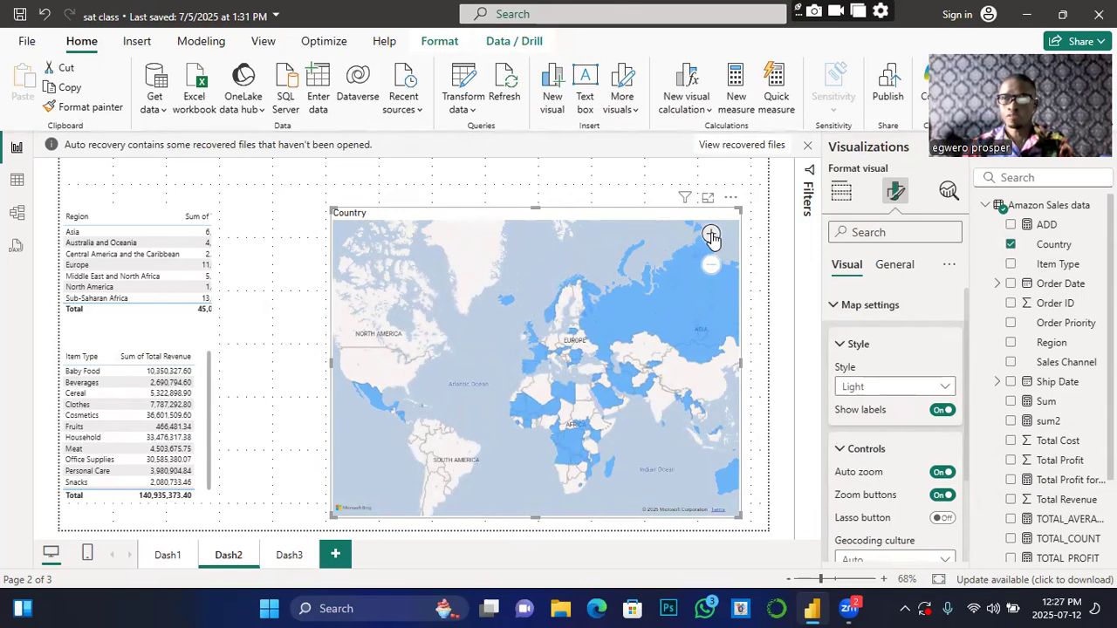
left_click(711, 235)
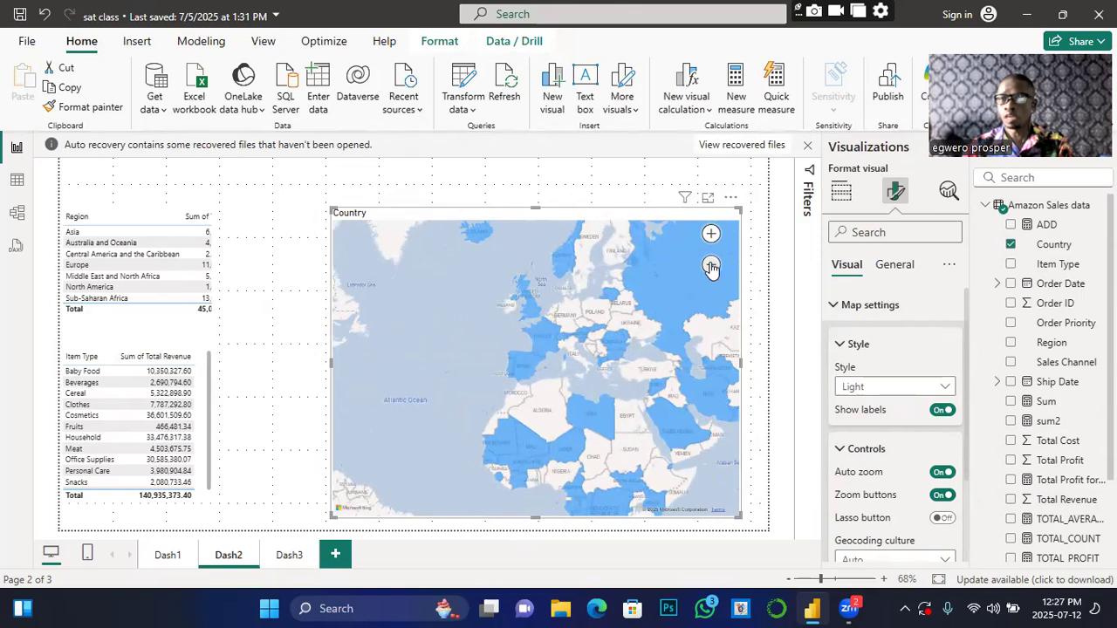
left_click(711, 265)
left_click(711, 266)
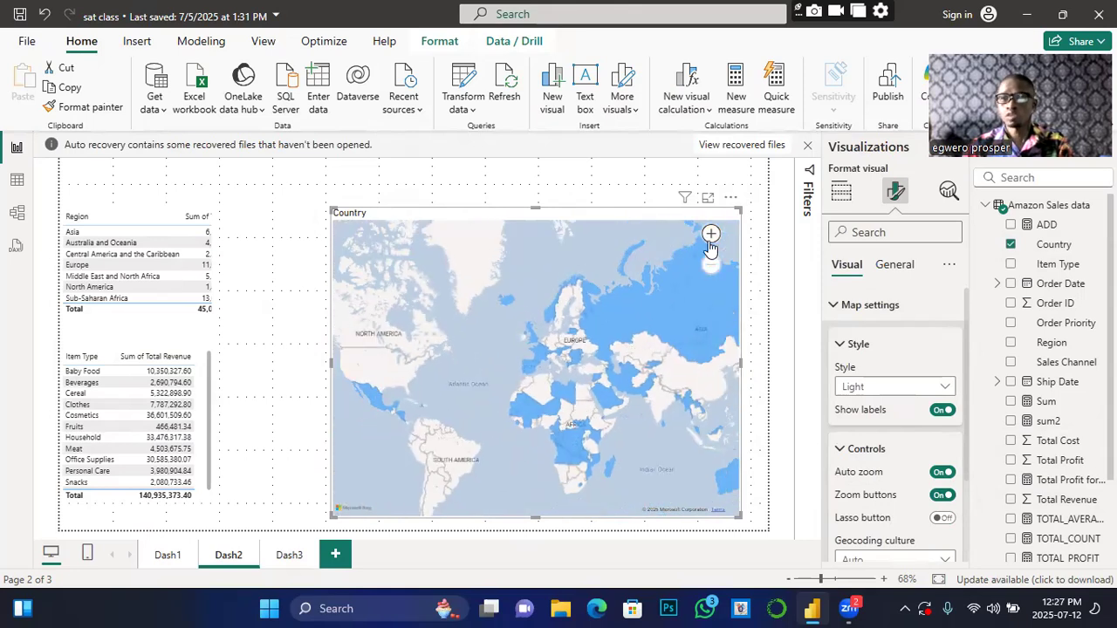
left_click(711, 234)
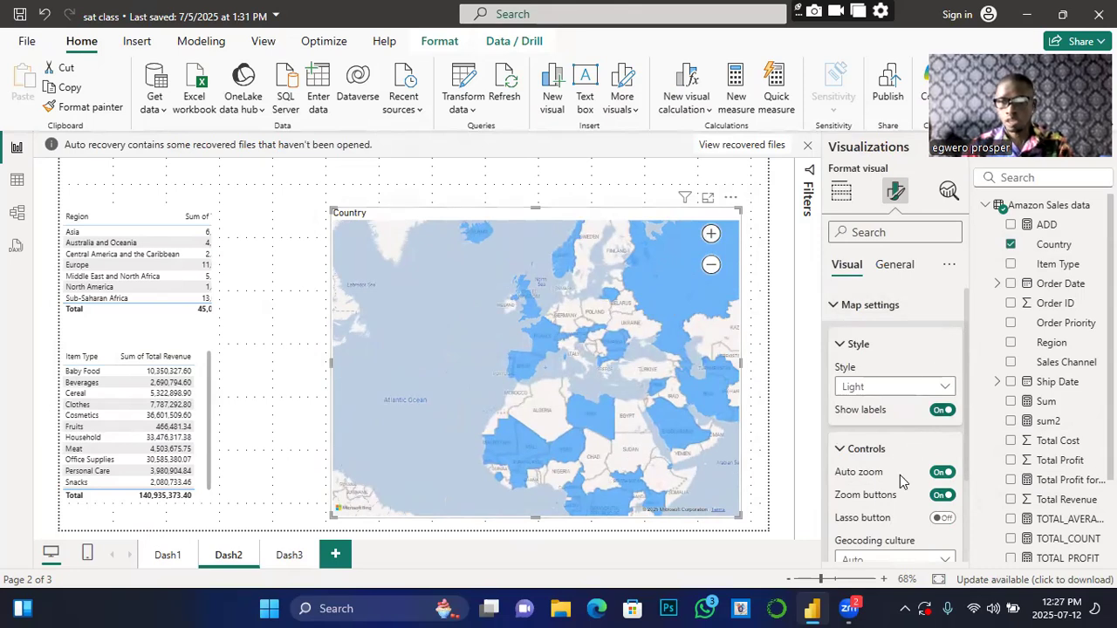
Step: Set the map's Geocoding culture to en-GB
scroll(912, 499, "down", 2)
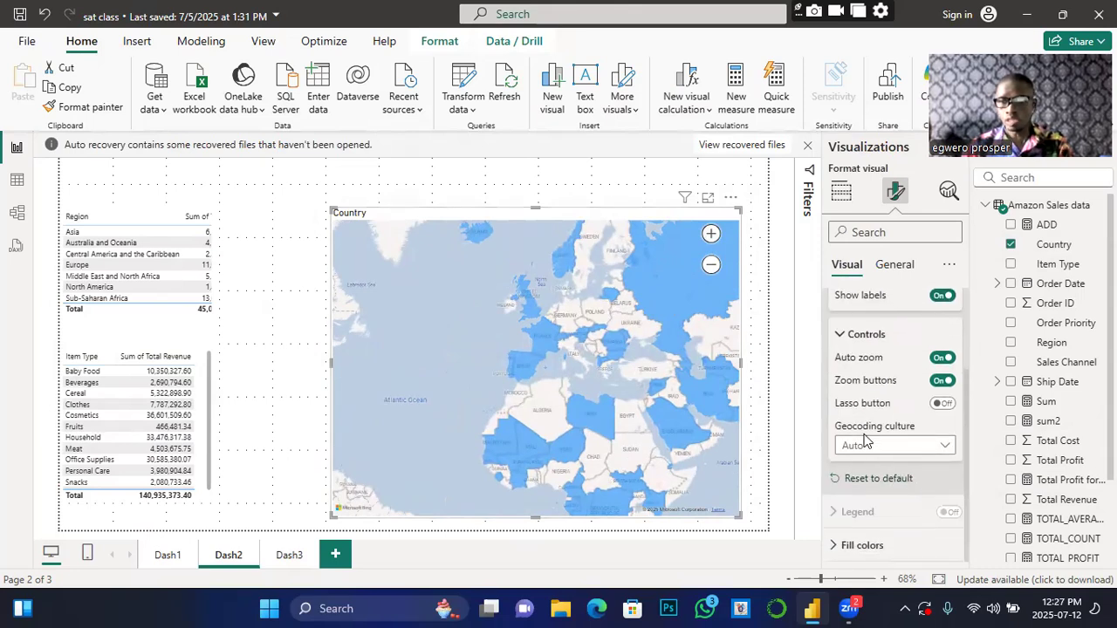
left_click(947, 450)
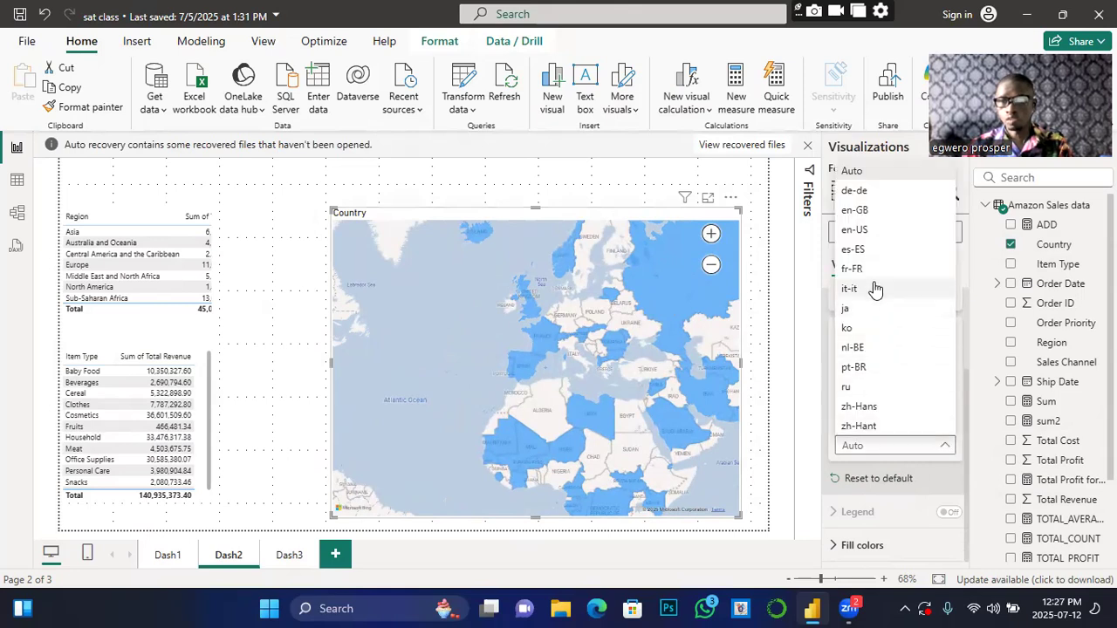
left_click(855, 210)
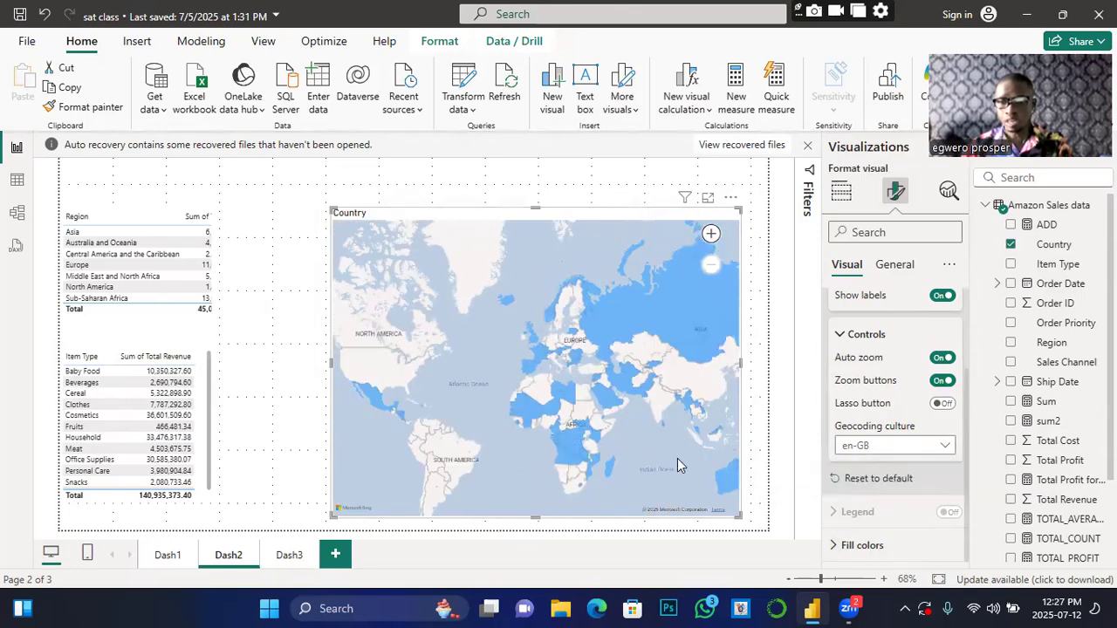
Step: Change the map's default fill colour to dark blue, after briefly trying black
left_click(838, 544)
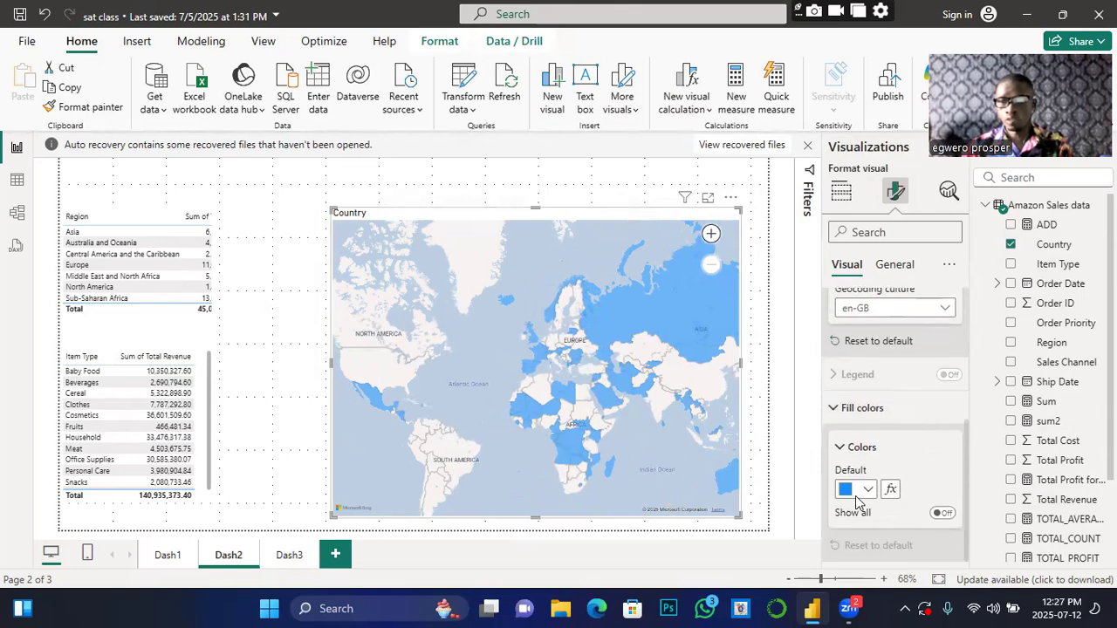
left_click(868, 489)
left_click(902, 419)
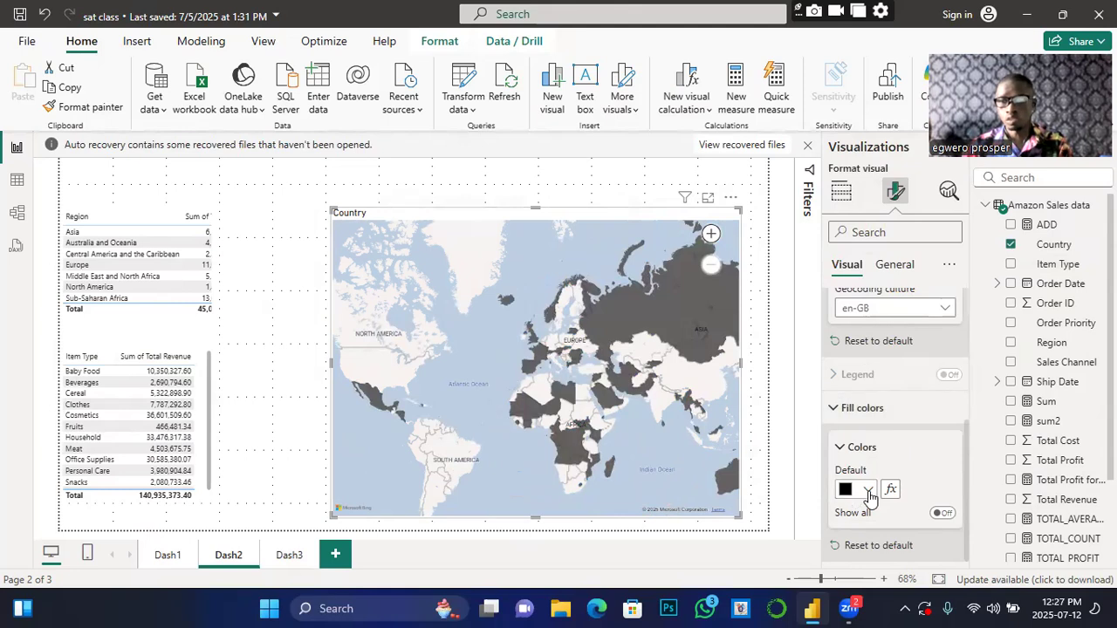
left_click(868, 489)
left_click(924, 418)
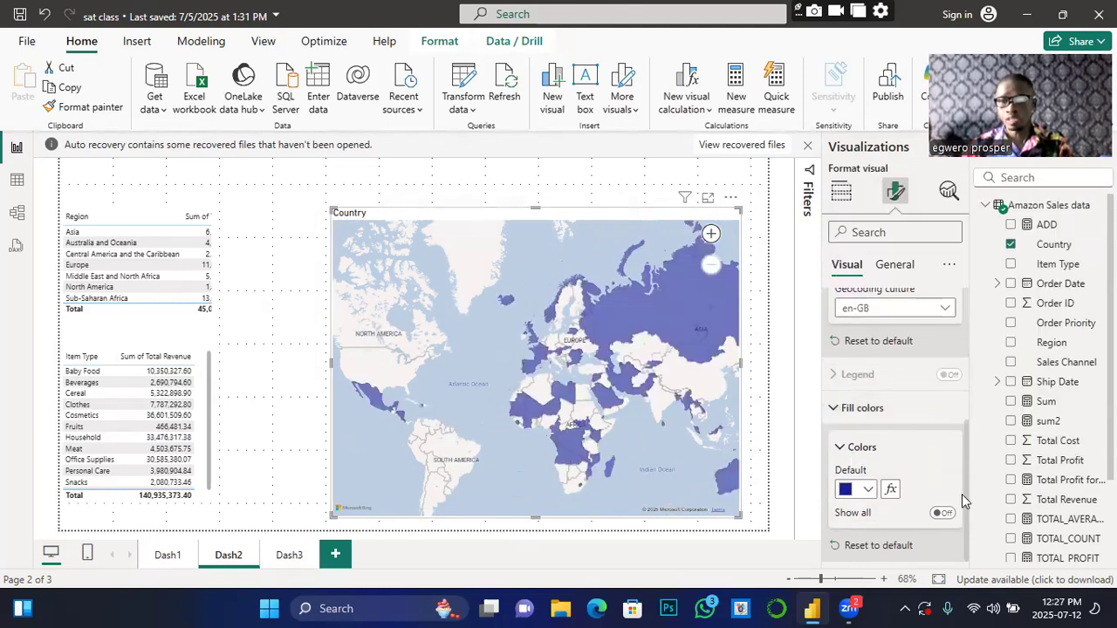
scroll(880, 400, "up", 3)
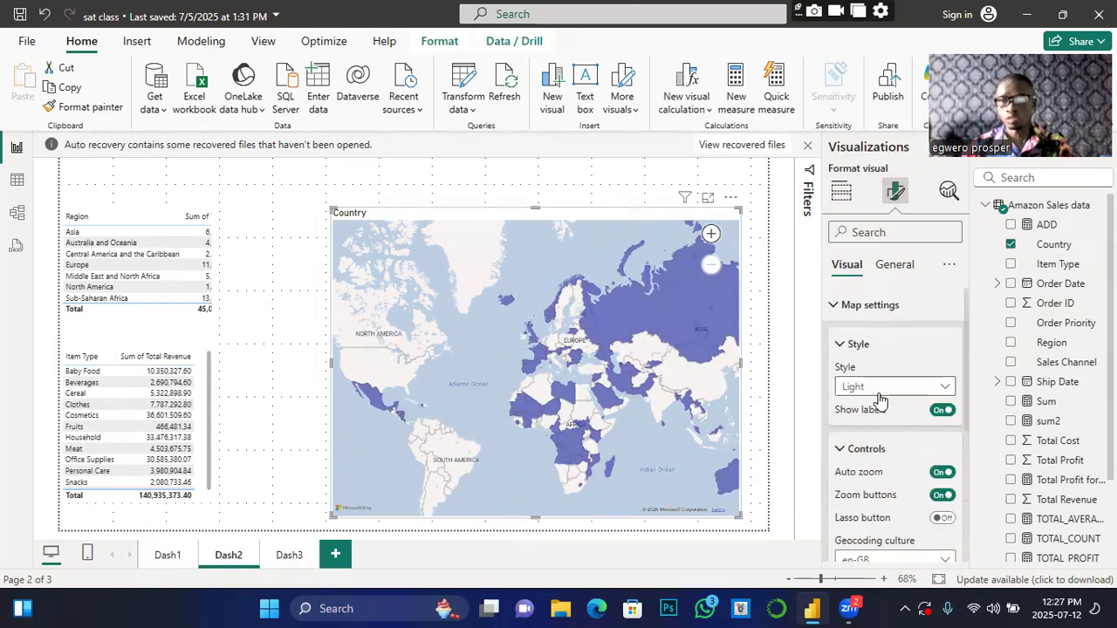
Step: Give the map a black background at 15% transparency
left_click(891, 265)
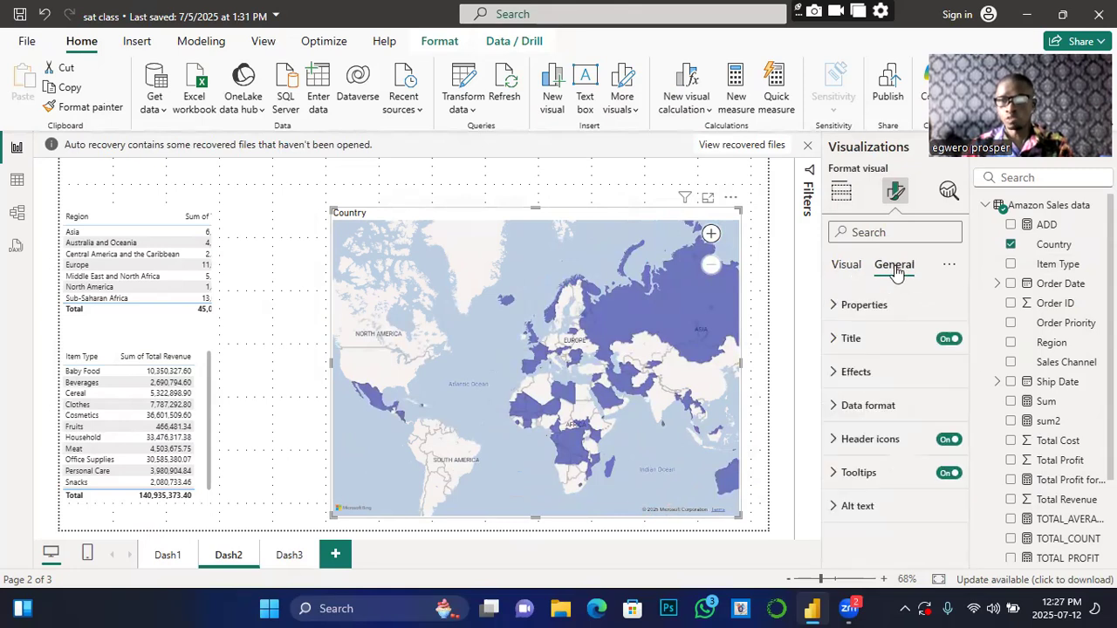
left_click(833, 372)
left_click(867, 452)
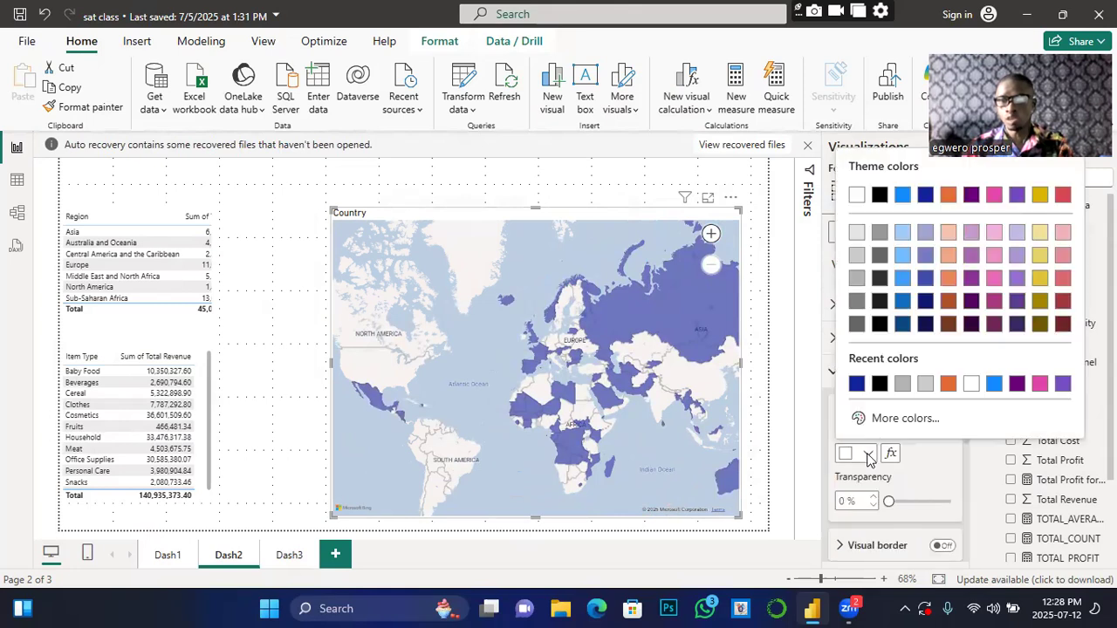
left_click(883, 385)
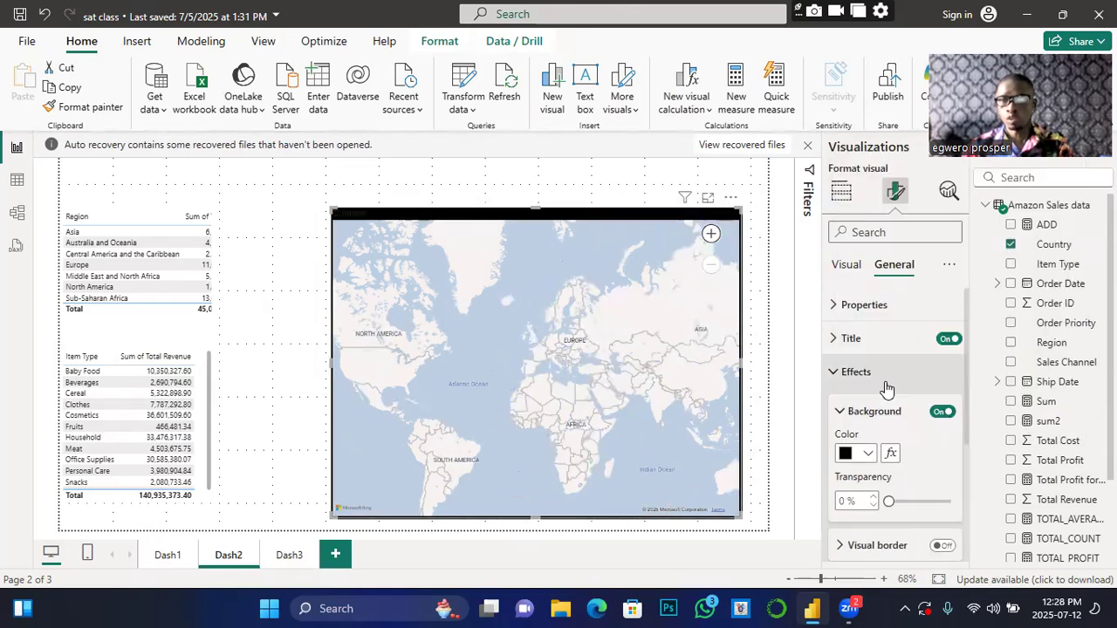
scroll(888, 427, "down", 3)
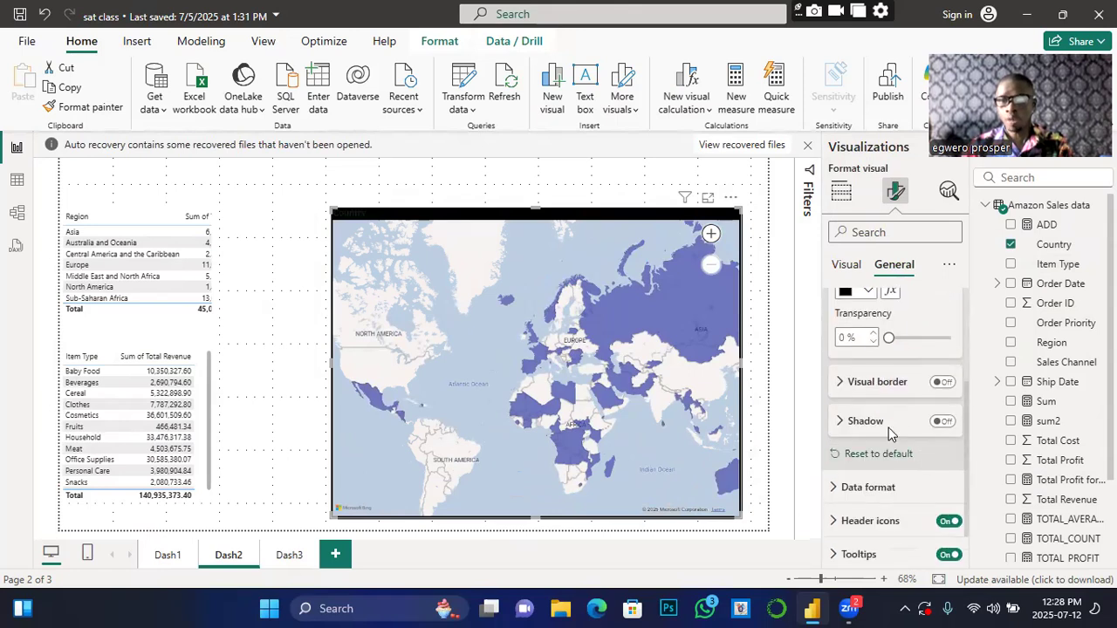
left_click(887, 339)
mouse_move(888, 339)
left_mouse_down()
mouse_move(914, 347)
mouse_move(898, 337)
left_mouse_up()
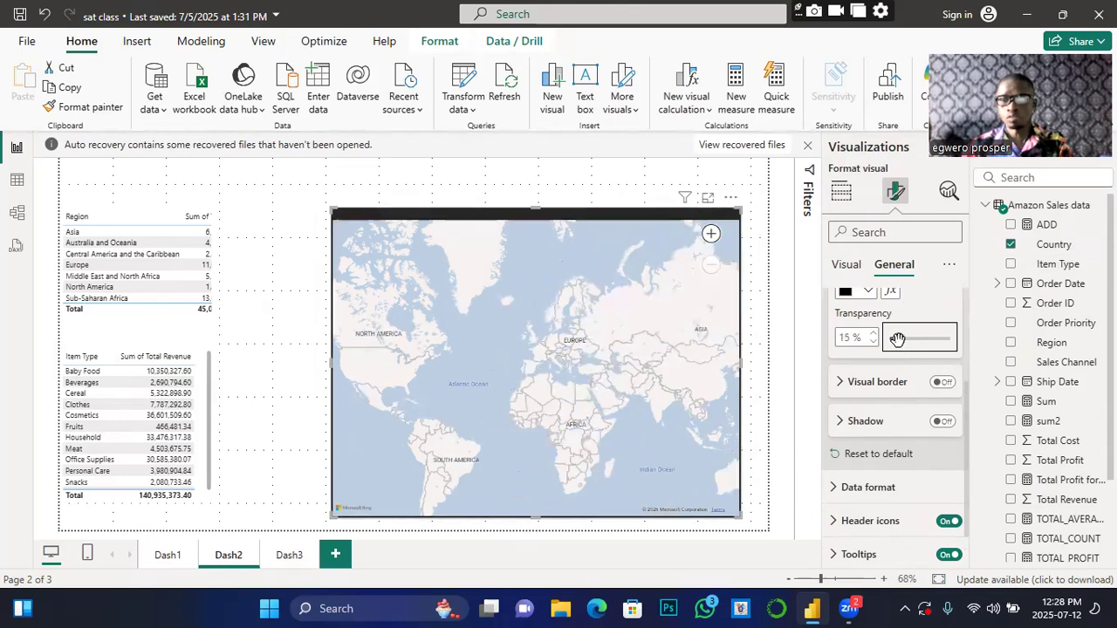
Step: Turn on the map's visual border in dark blue, 6 px wide
left_click(943, 383)
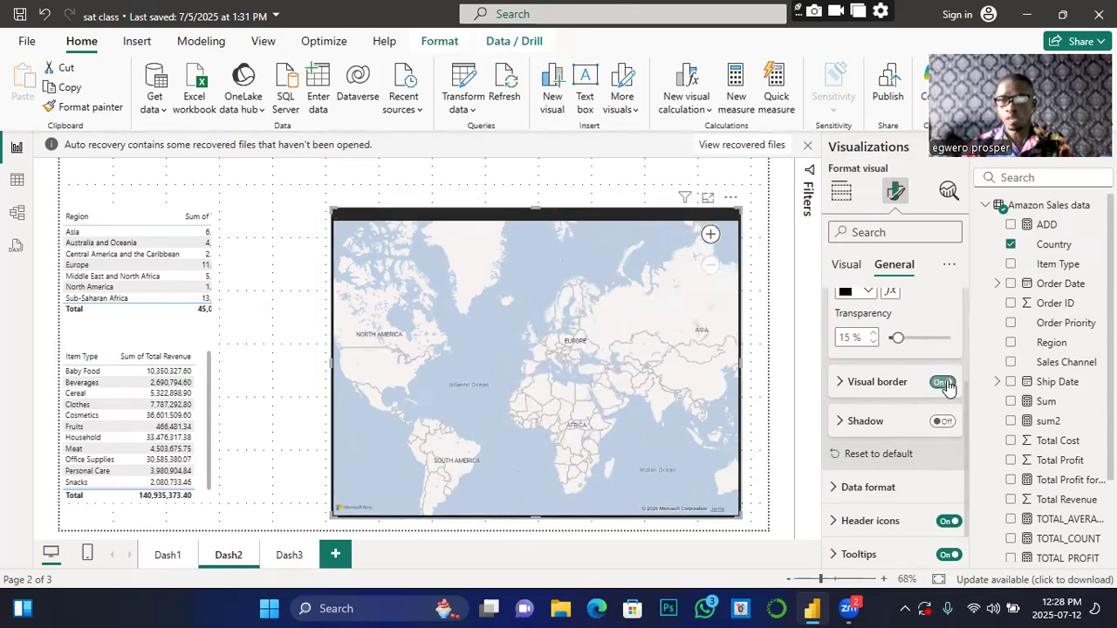
left_click(840, 388)
left_click(868, 425)
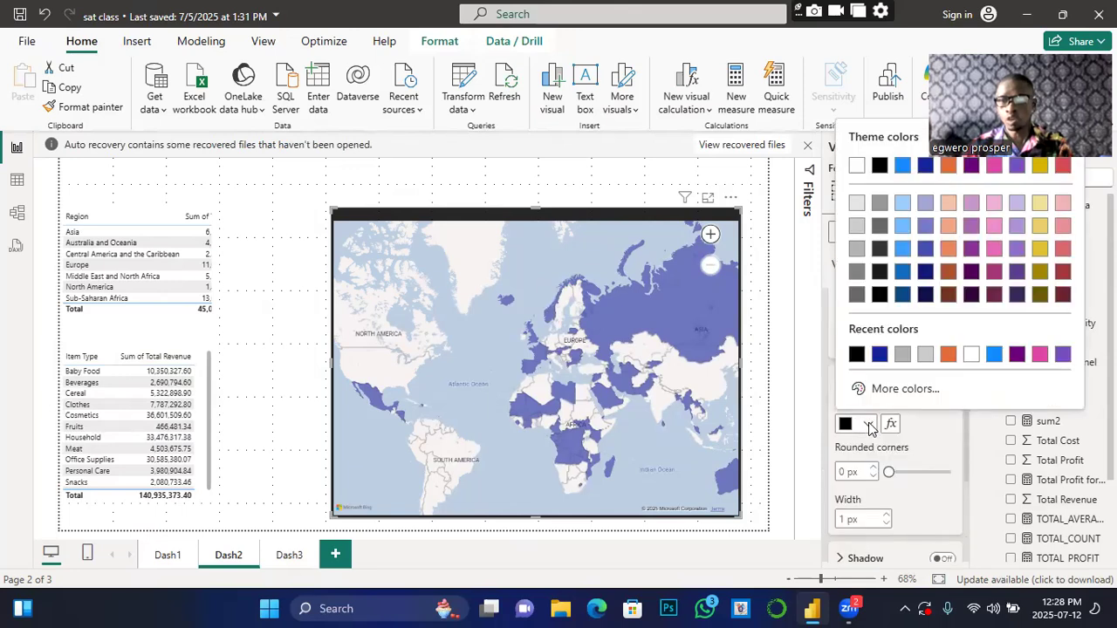
left_click(878, 354)
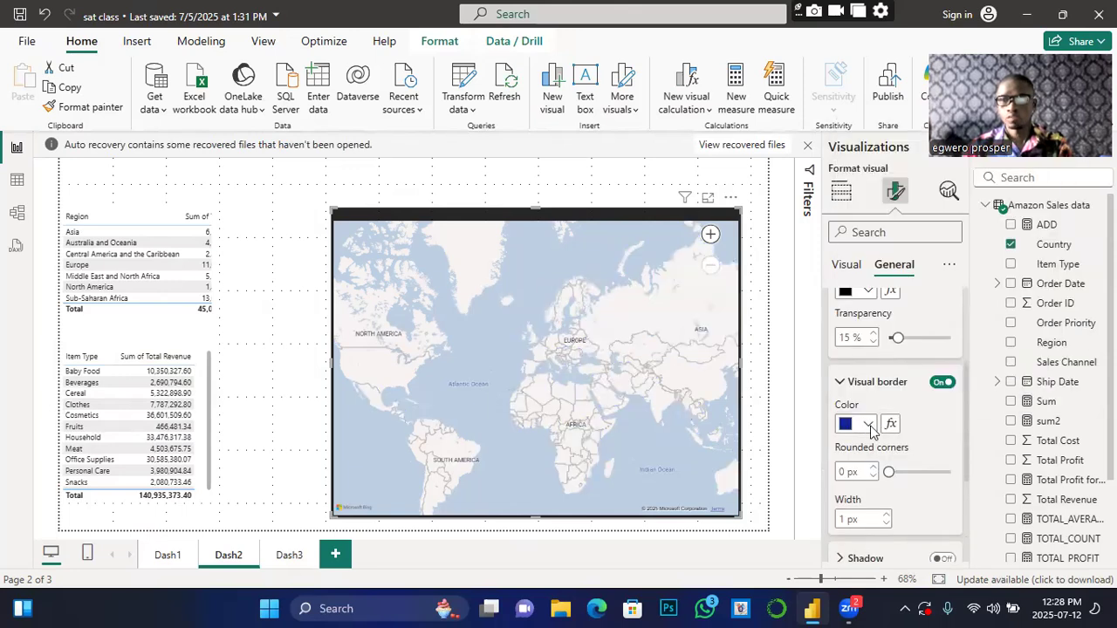
left_click(884, 514)
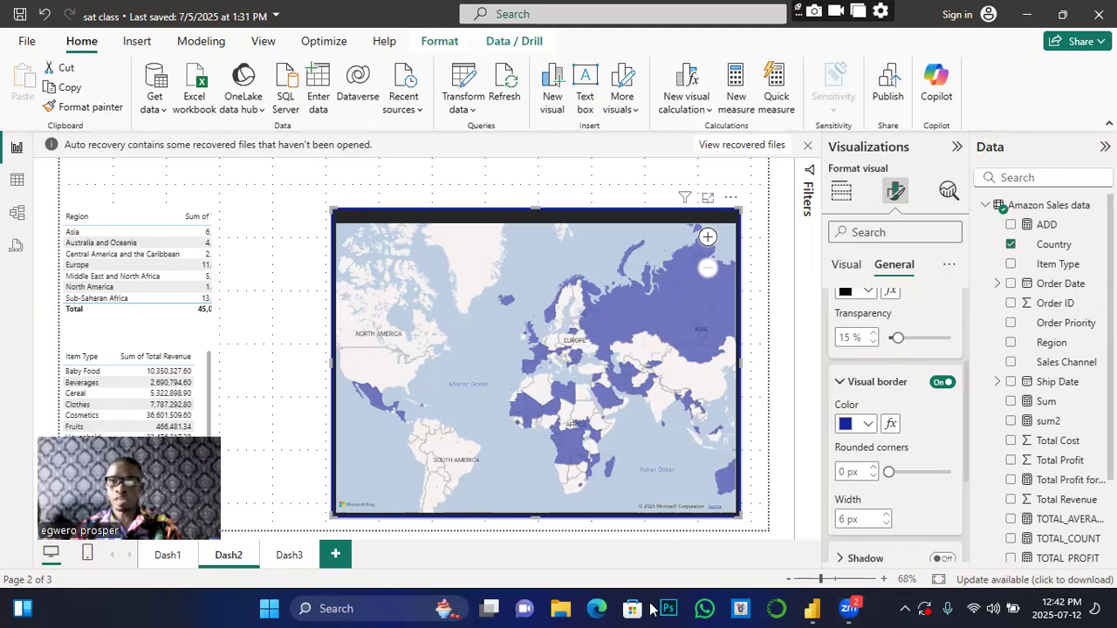
Step: Deselect the map by clicking empty canvas to view the finished Dash2 page
left_click(688, 178)
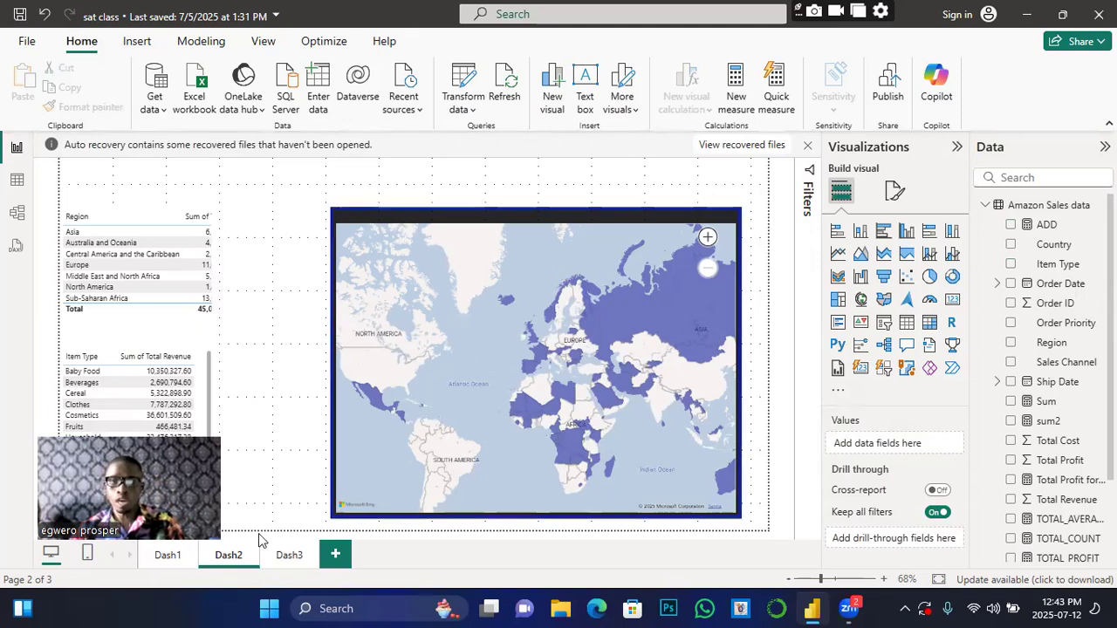
Step: Go to Dash3 via Dash1 and clear the Order Priority slicer's selection
left_click(168, 554)
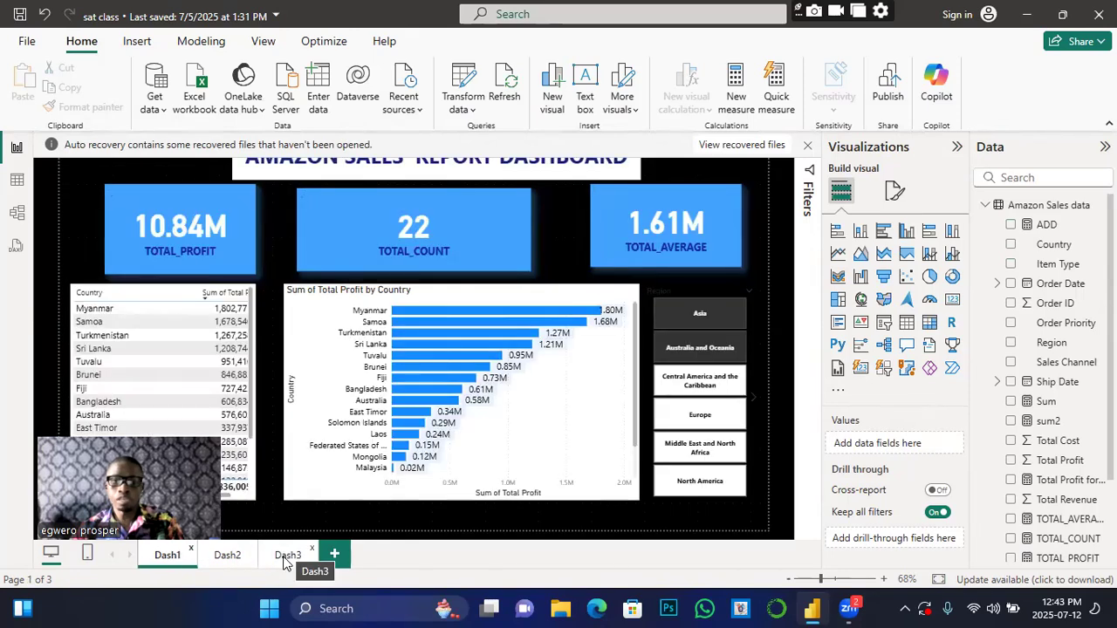
left_click(285, 558)
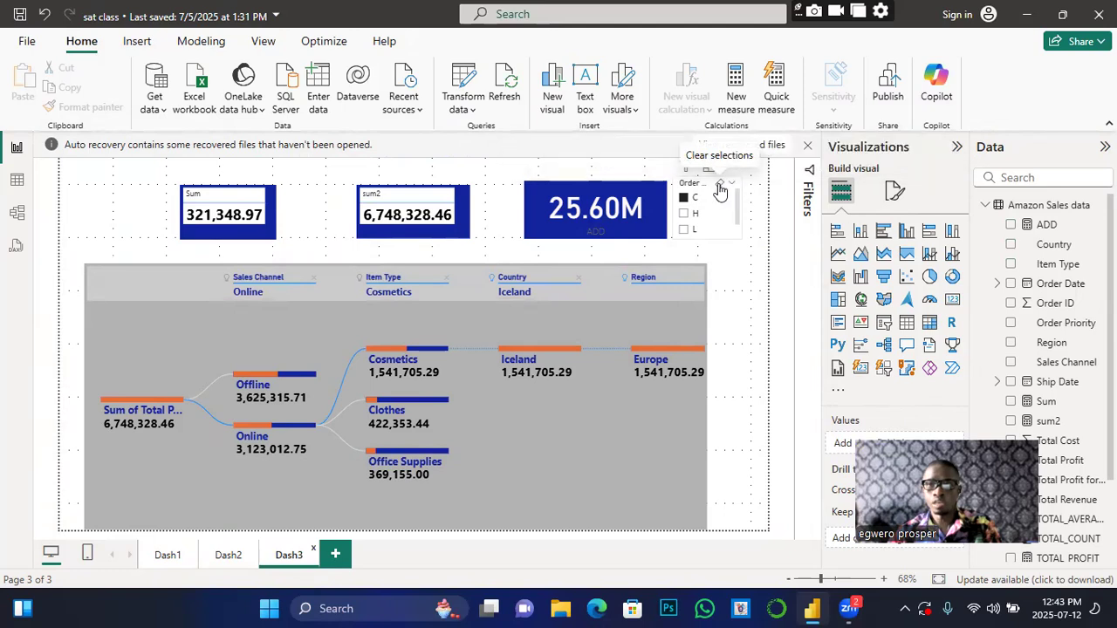
left_click(719, 190)
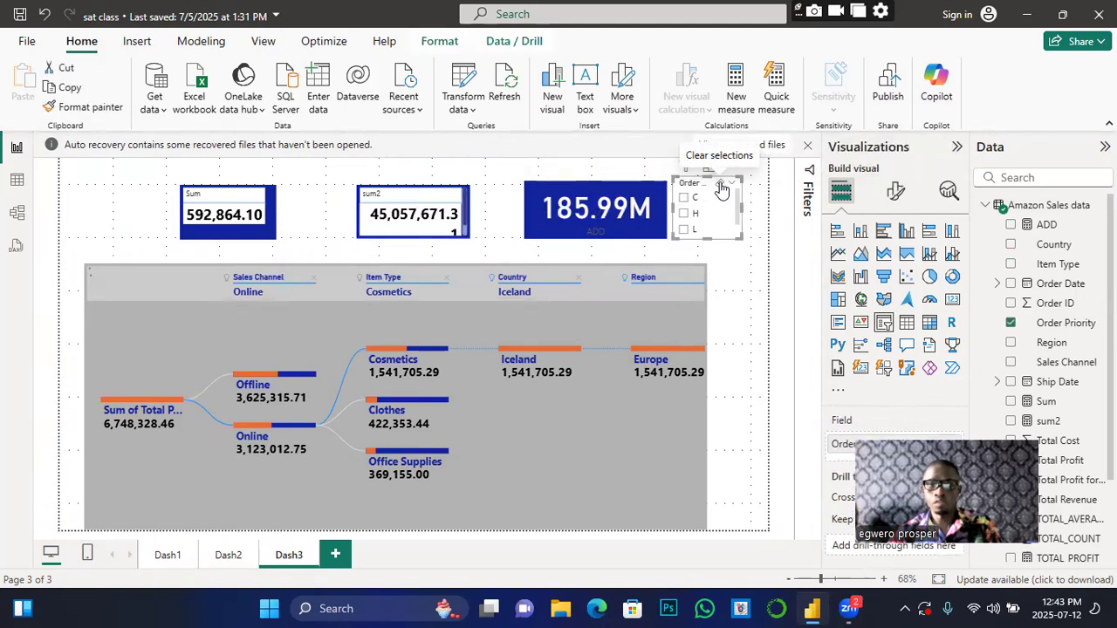
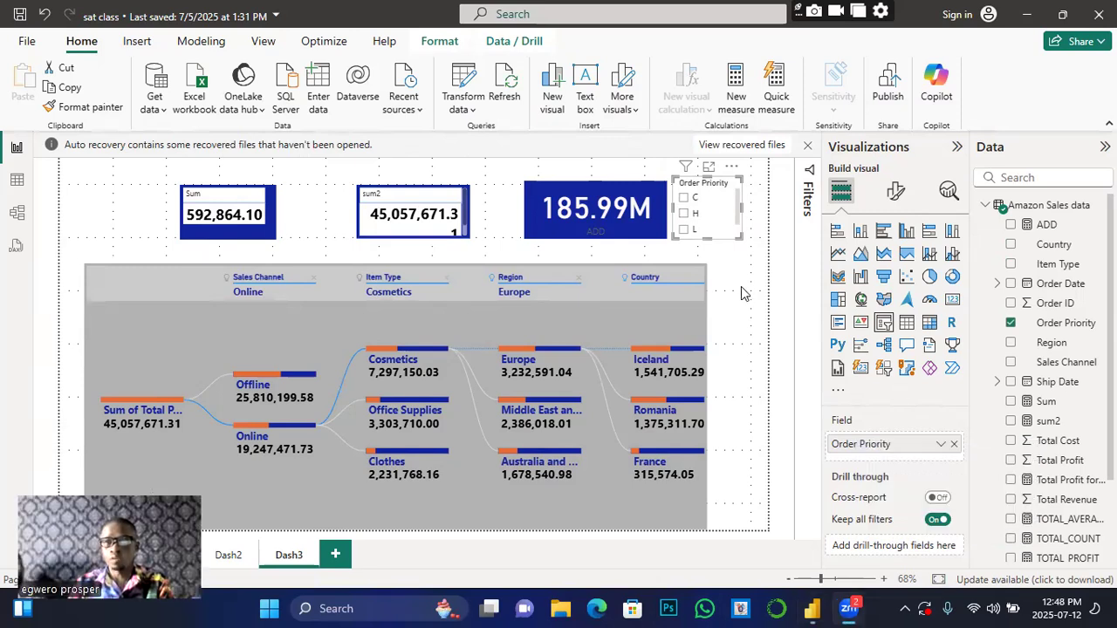
Step: Narrow the decomposition tree on Dash3 by dragging its right edge left
left_click(783, 323)
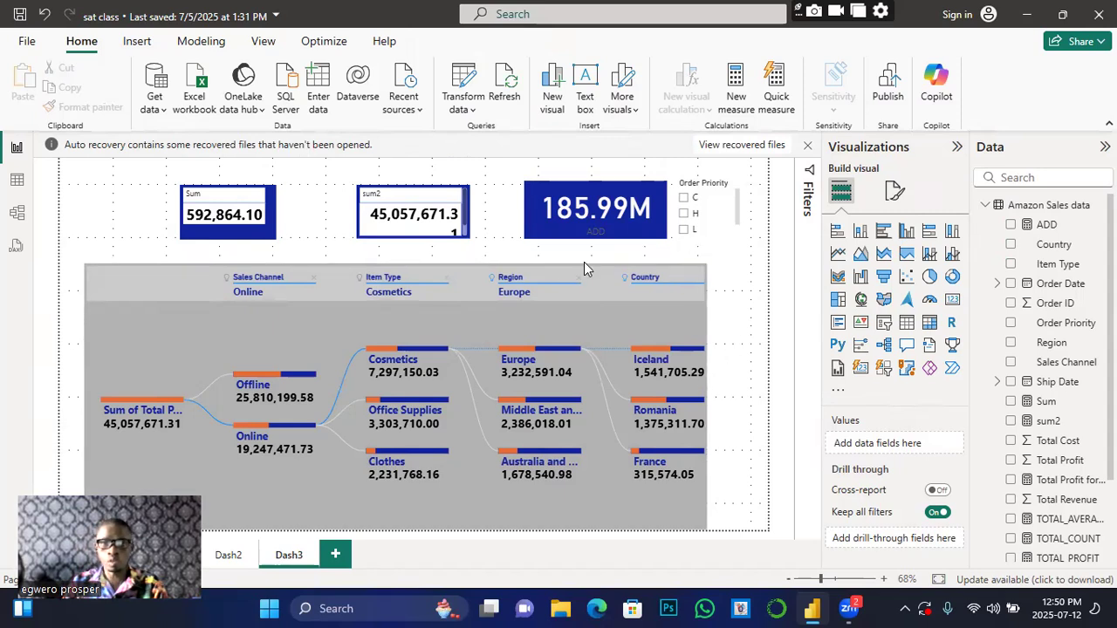
left_click(711, 358)
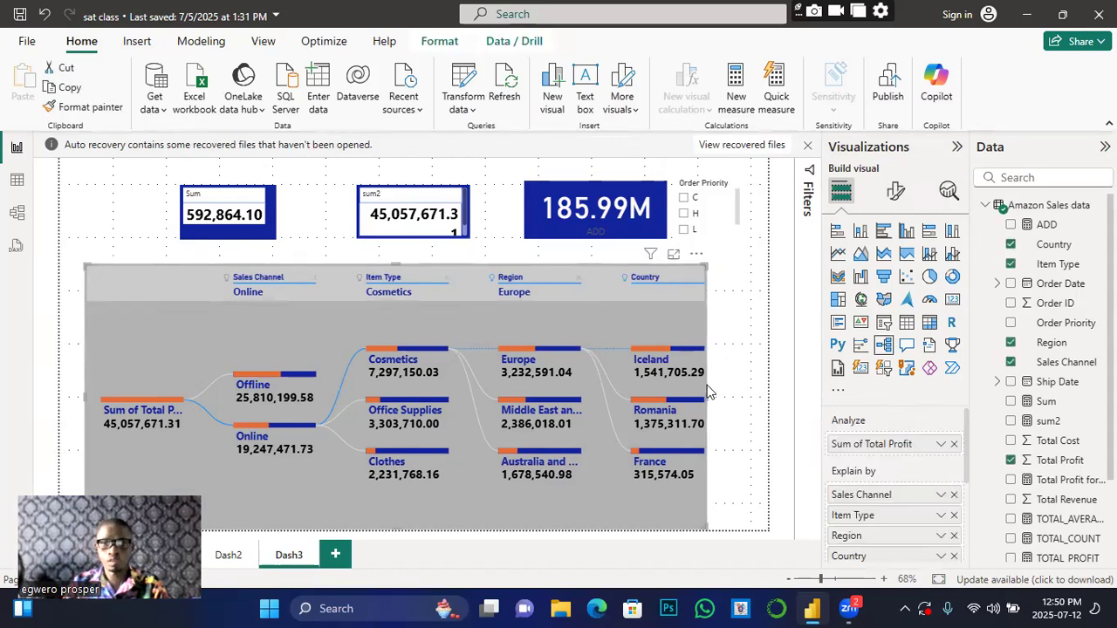
left_click_drag(708, 401, 592, 414)
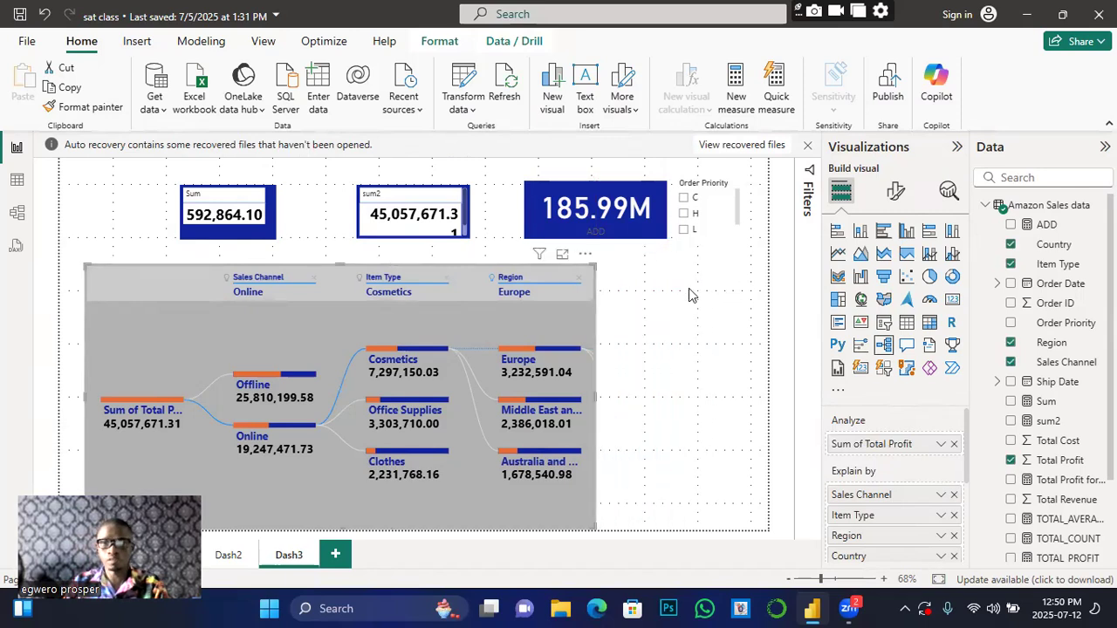
left_click(673, 400)
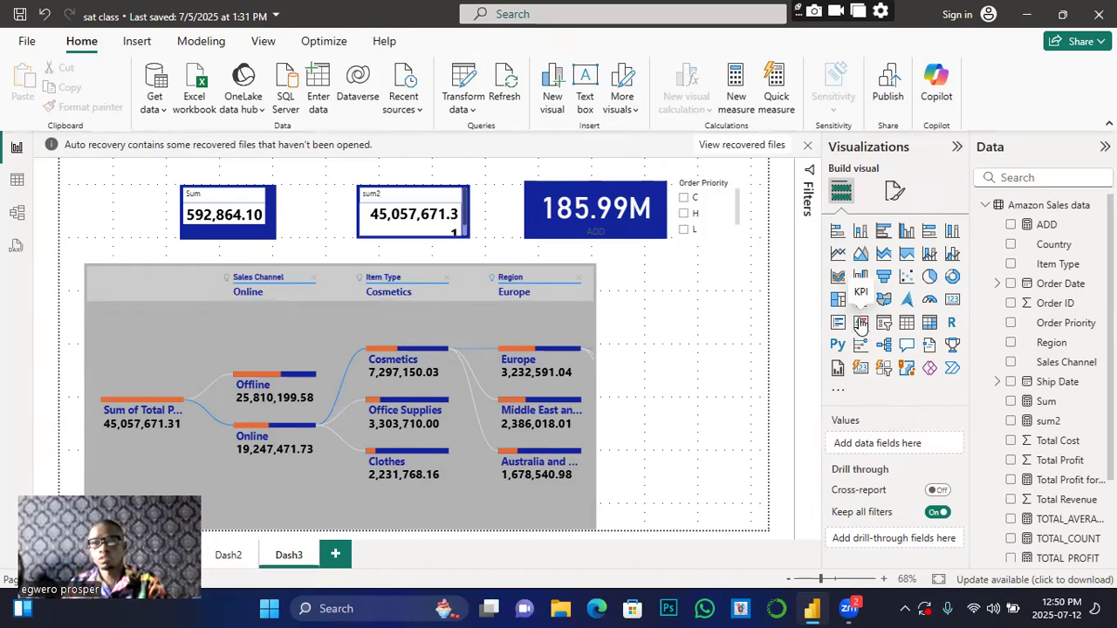
Step: Add an empty KPI visual and shift it slightly left, next to the tree
left_click(860, 324)
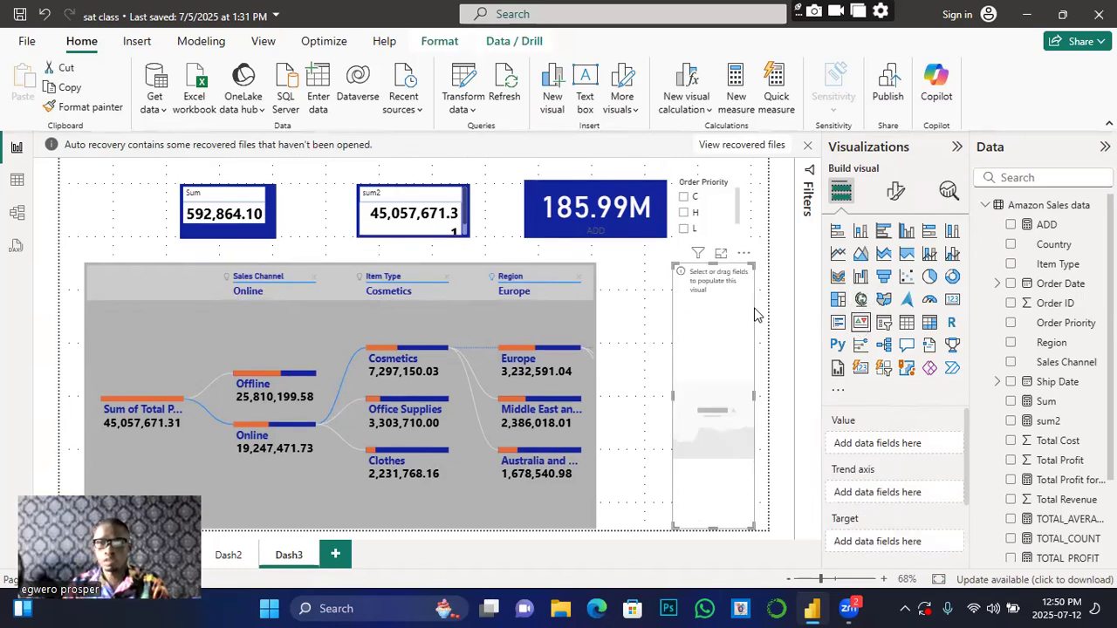
left_click_drag(733, 367, 707, 367)
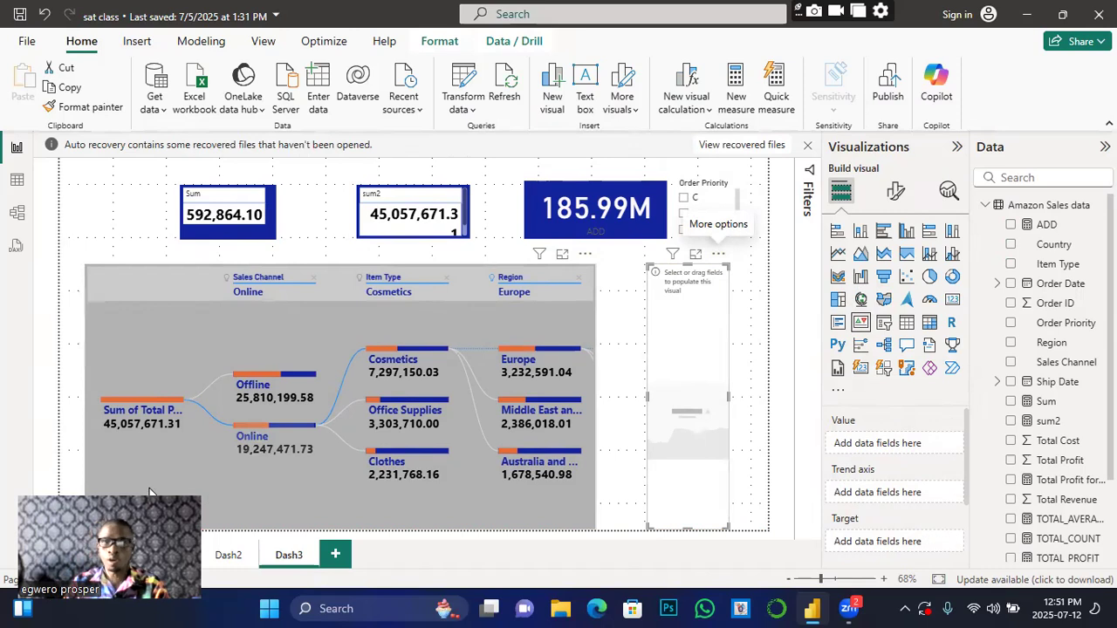
left_click_drag(150, 493, 142, 56)
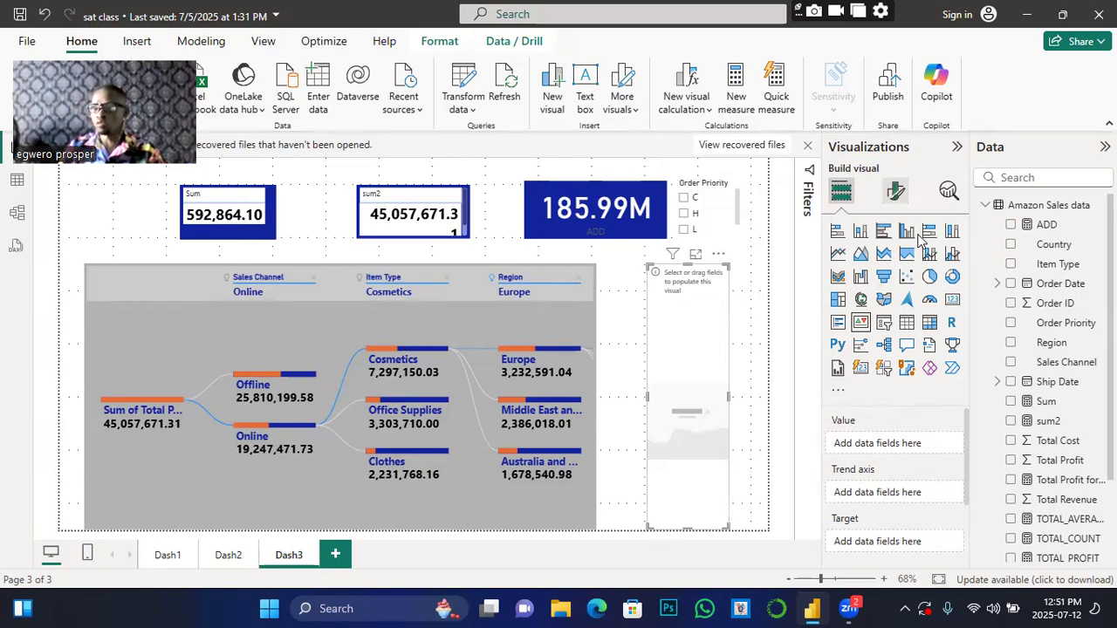
Step: Create a new measure in the Amazon Sales table from the Country field's menu
right_click(1048, 246)
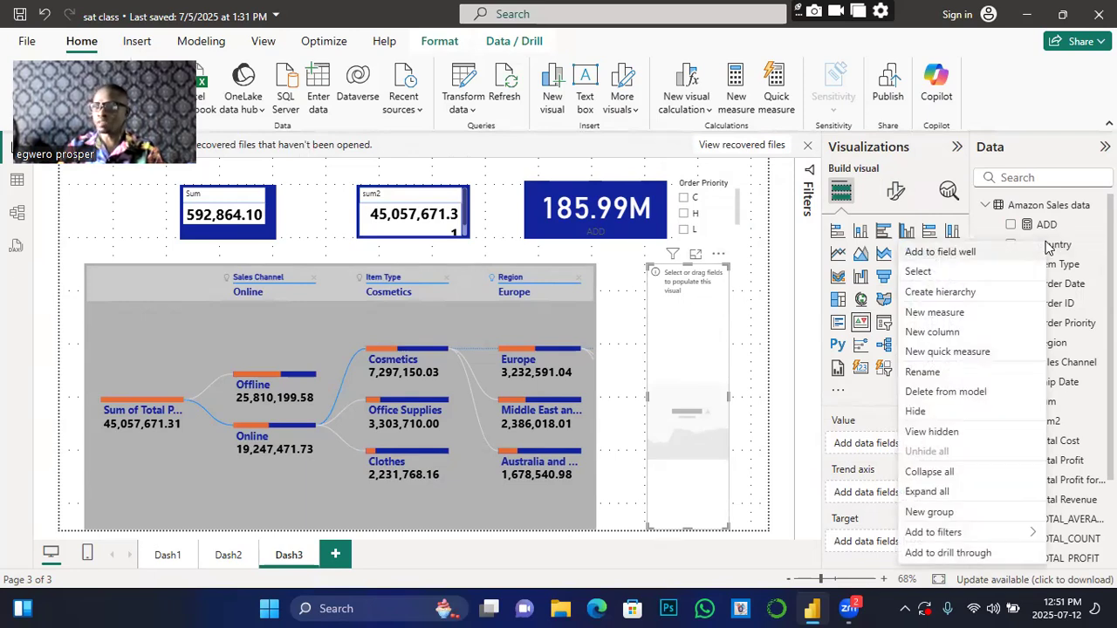
left_click(951, 316)
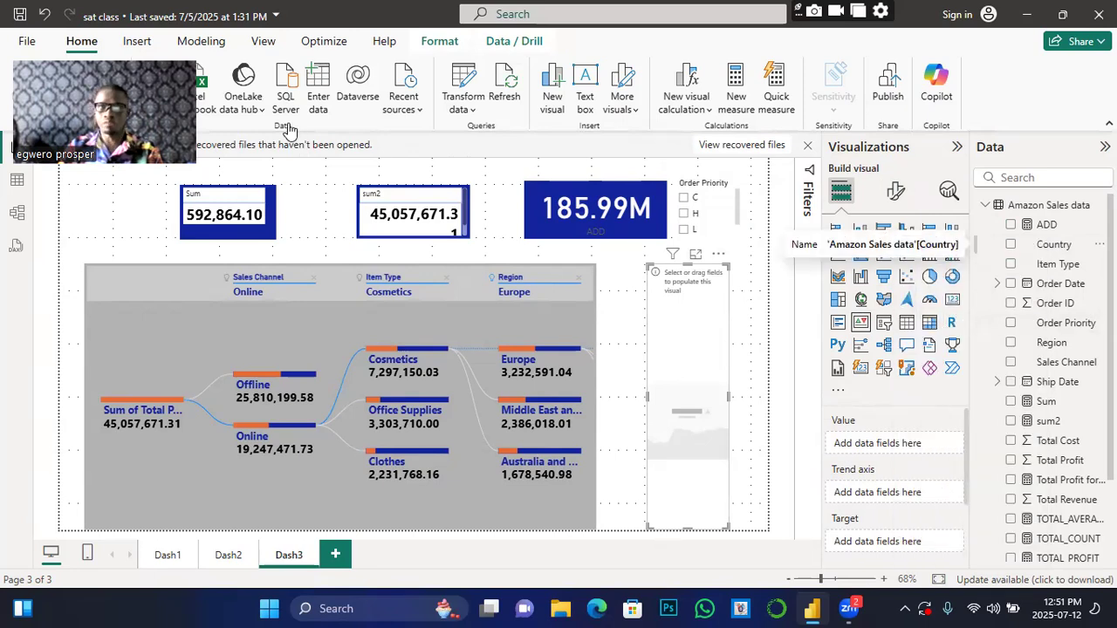
left_click_drag(122, 52, 107, 451)
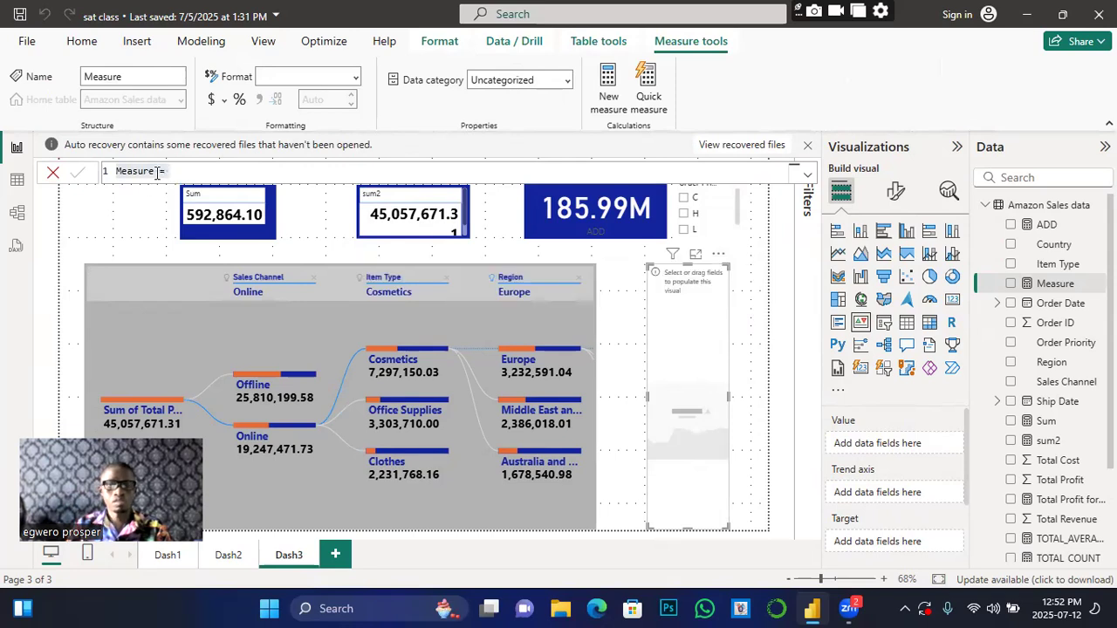
Step: Rename the measure to 'Target', set its formula to 50000000, and commit it
left_click(157, 170)
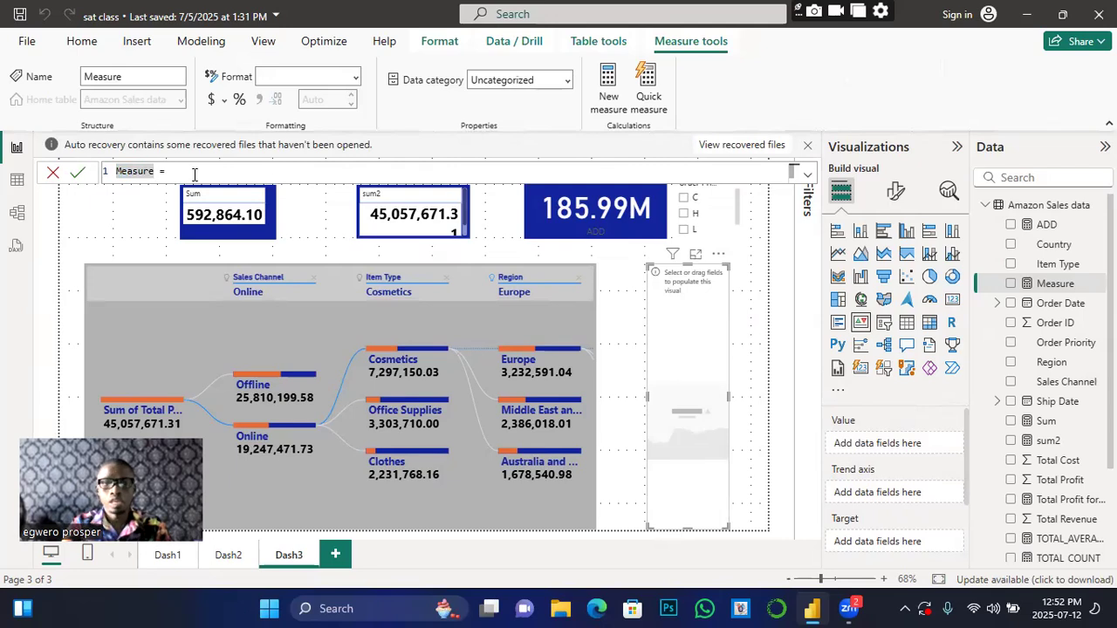
key("BackSpace")
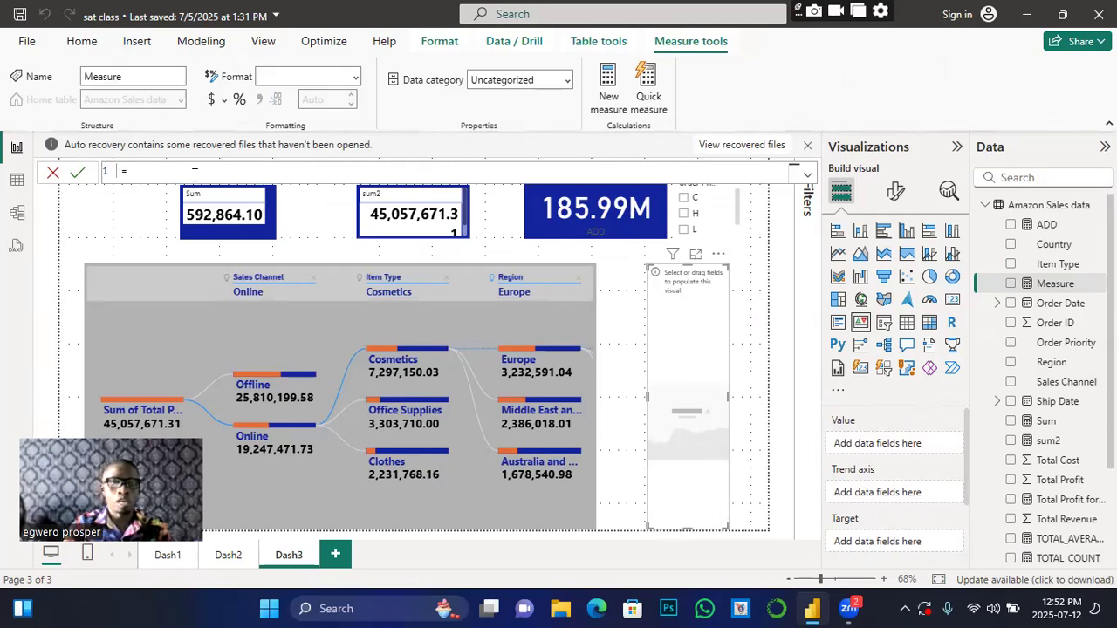
type("Tar ")
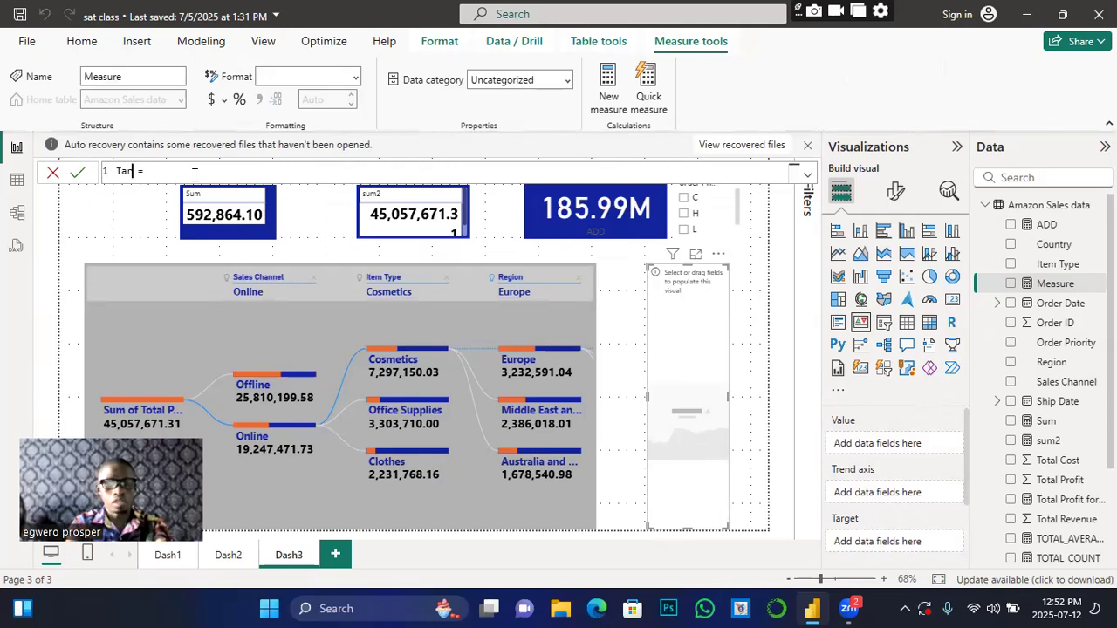
type("g")
key("BackSpace")
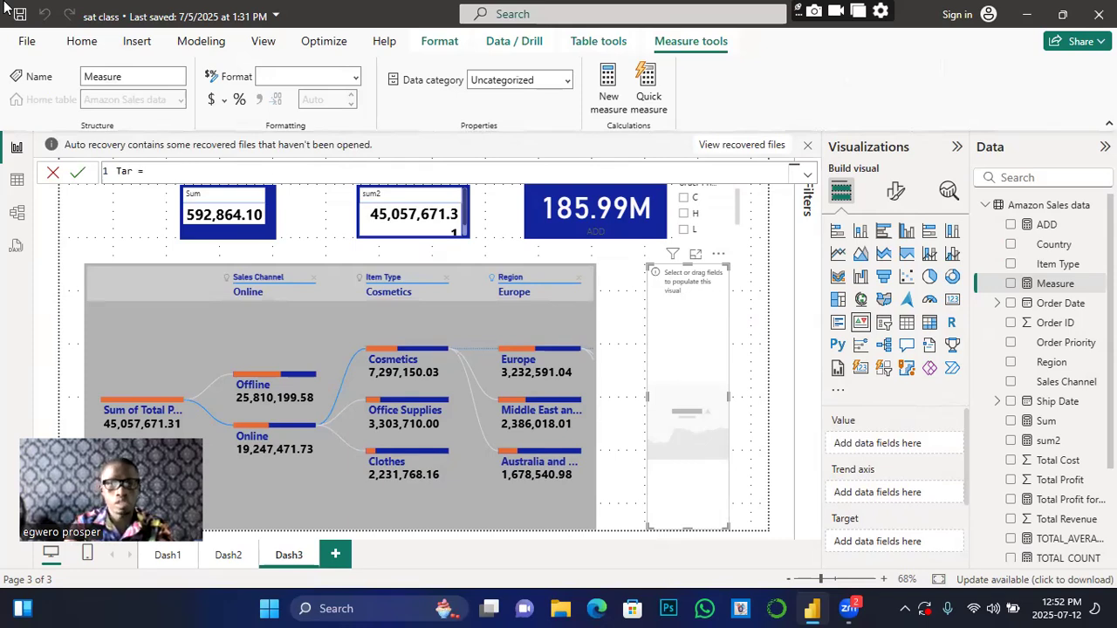
type("get")
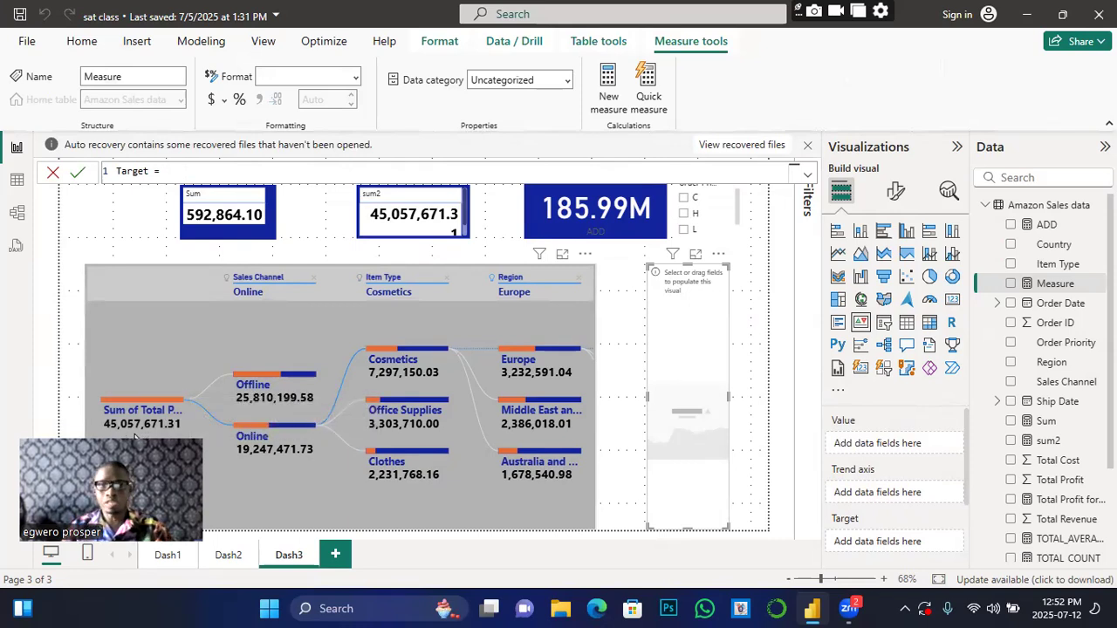
type("50")
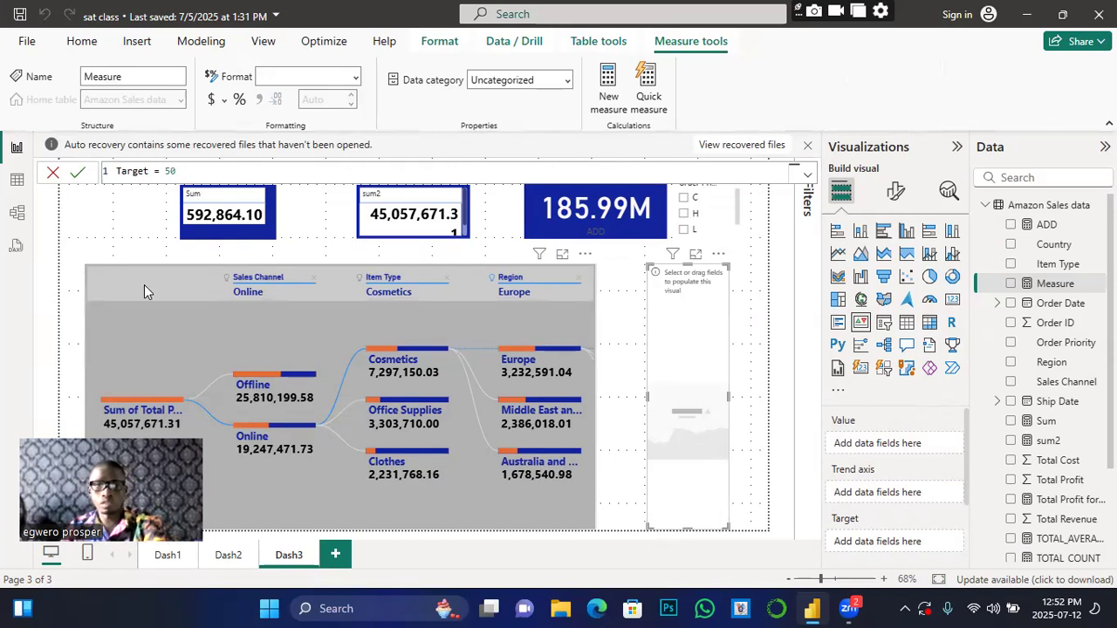
type("00000")
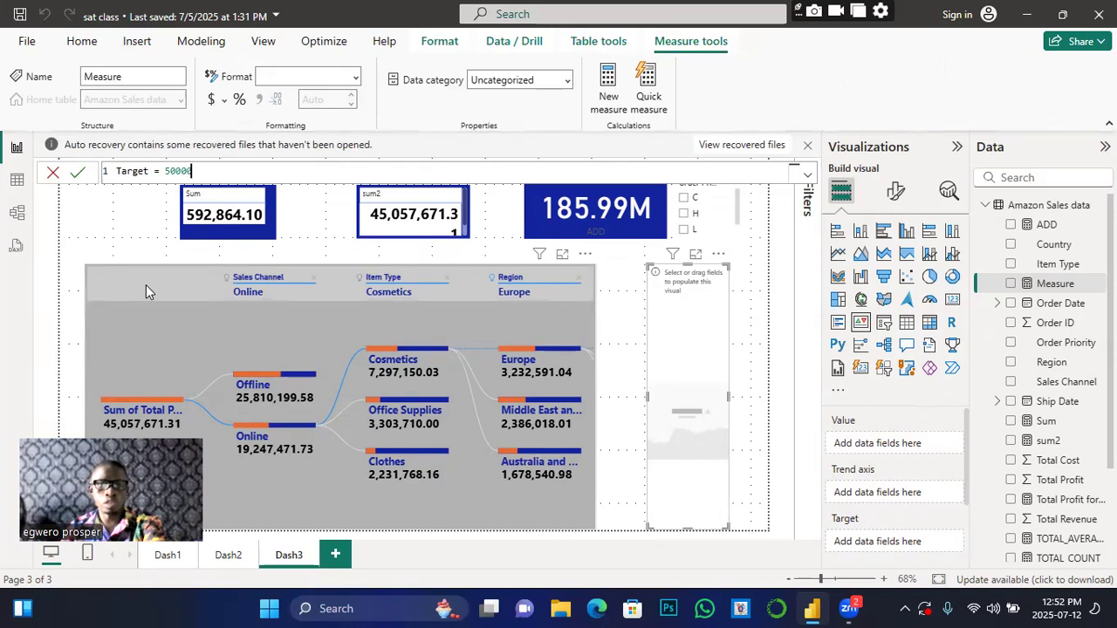
type("0")
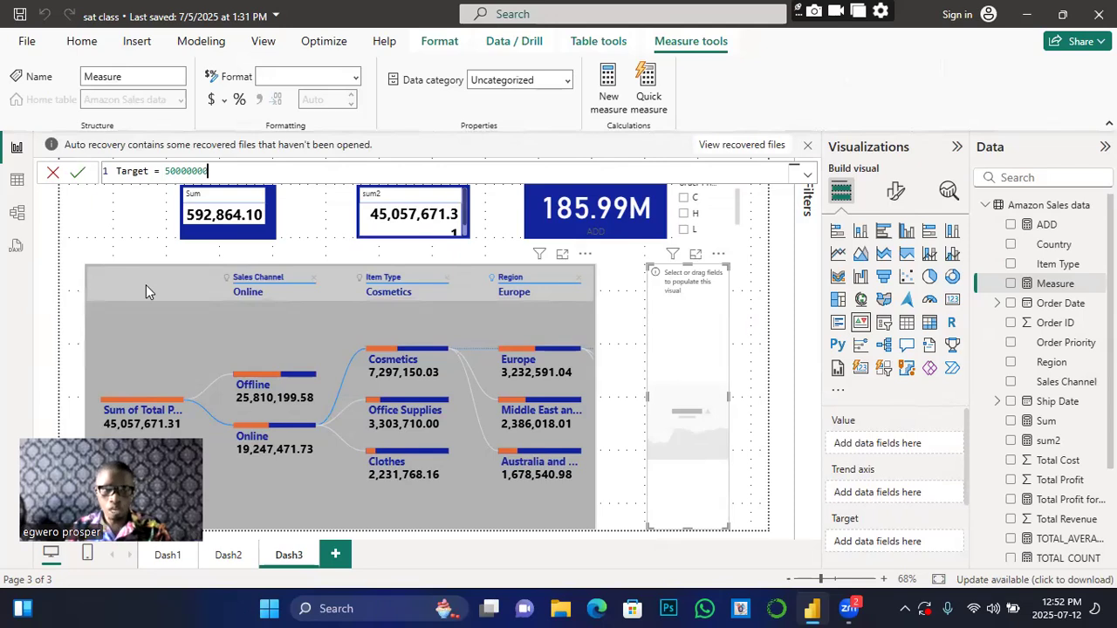
left_click(79, 174)
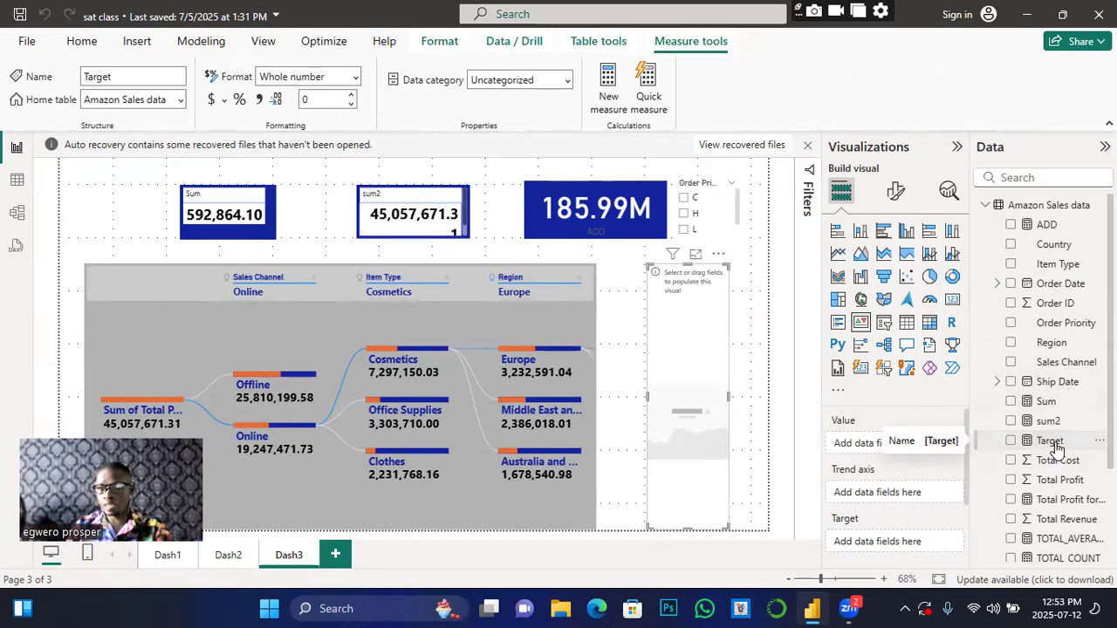
Step: Give the KPI Target as goal, Total Profit as value, and Country as trend axis
left_click_drag(1055, 447, 894, 549)
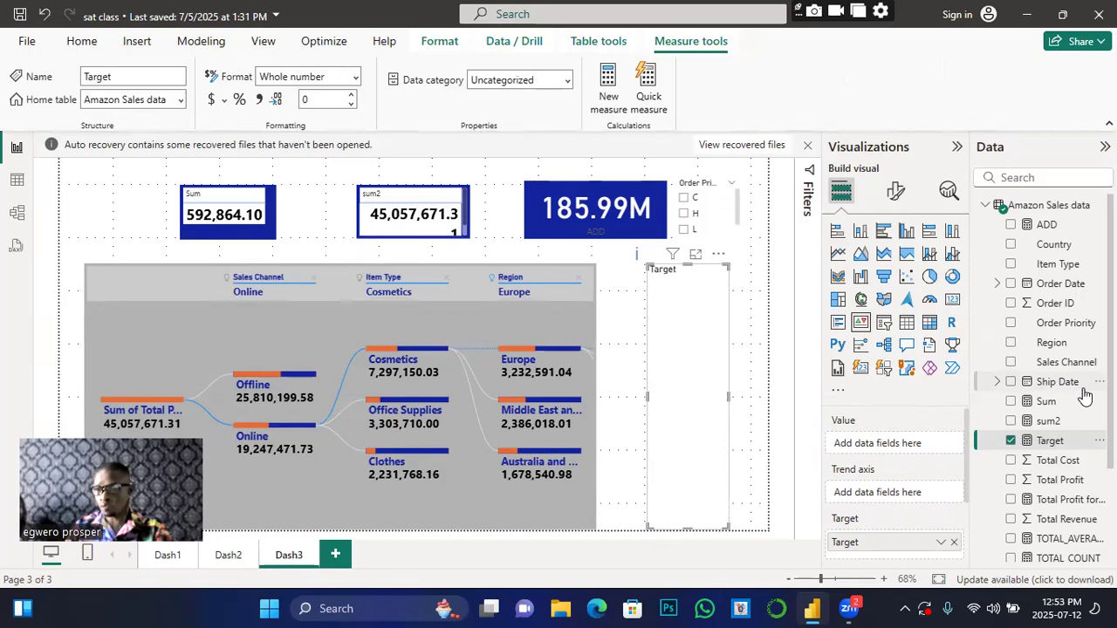
left_click_drag(1068, 486, 879, 447)
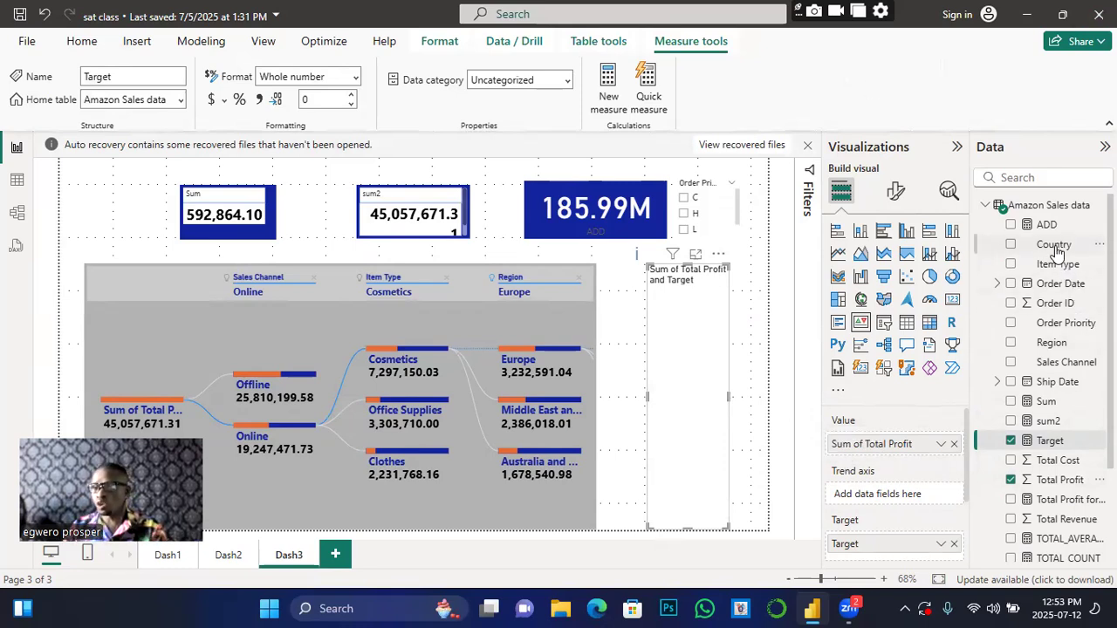
left_click_drag(1056, 251, 885, 493)
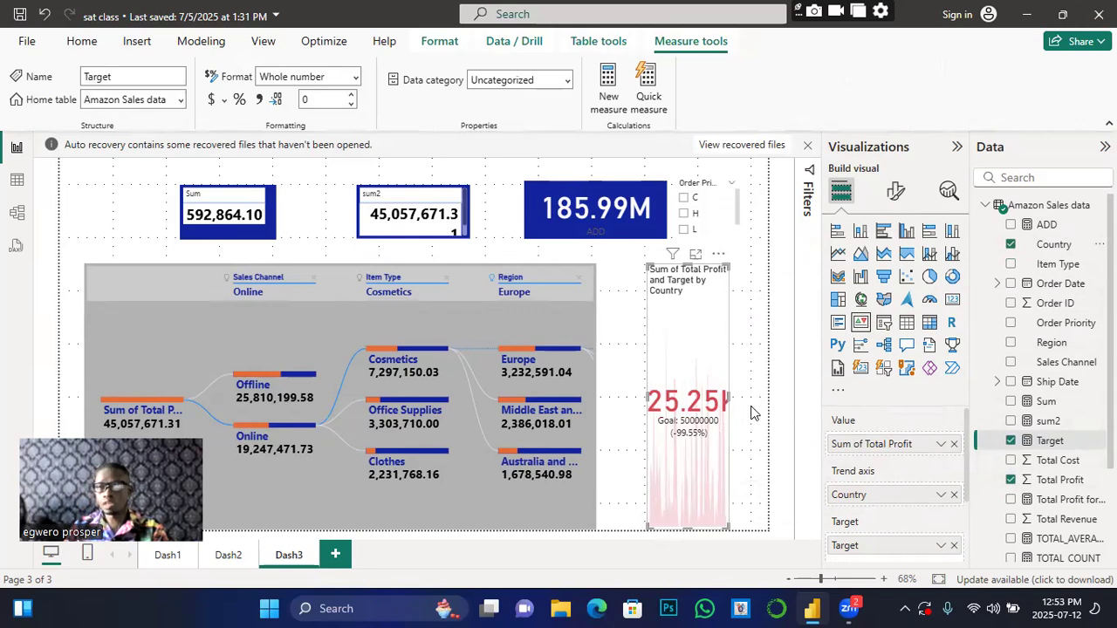
Step: Resize the KPI visual and move it up to fill the space beside the decomposition tree
left_click_drag(730, 398, 783, 410)
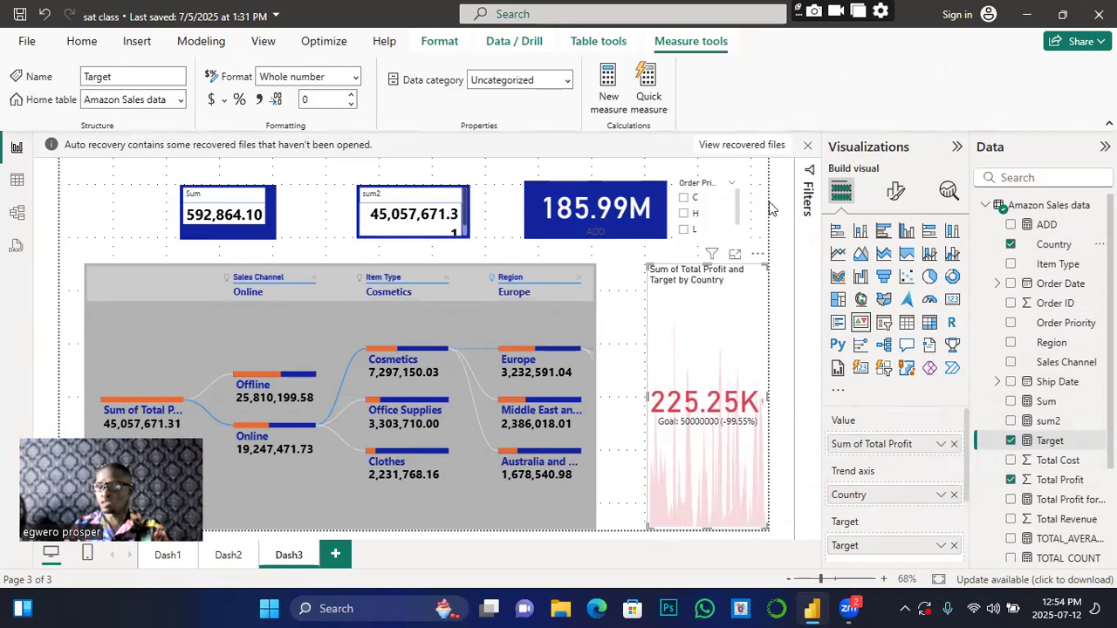
left_click_drag(766, 261, 751, 305)
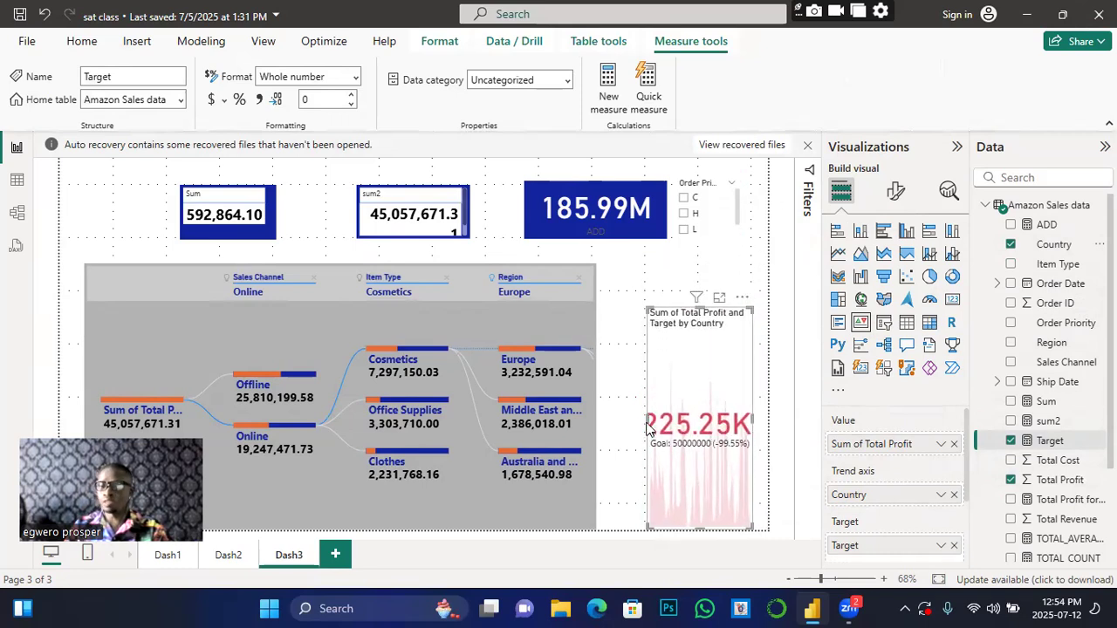
left_click_drag(644, 423, 598, 443)
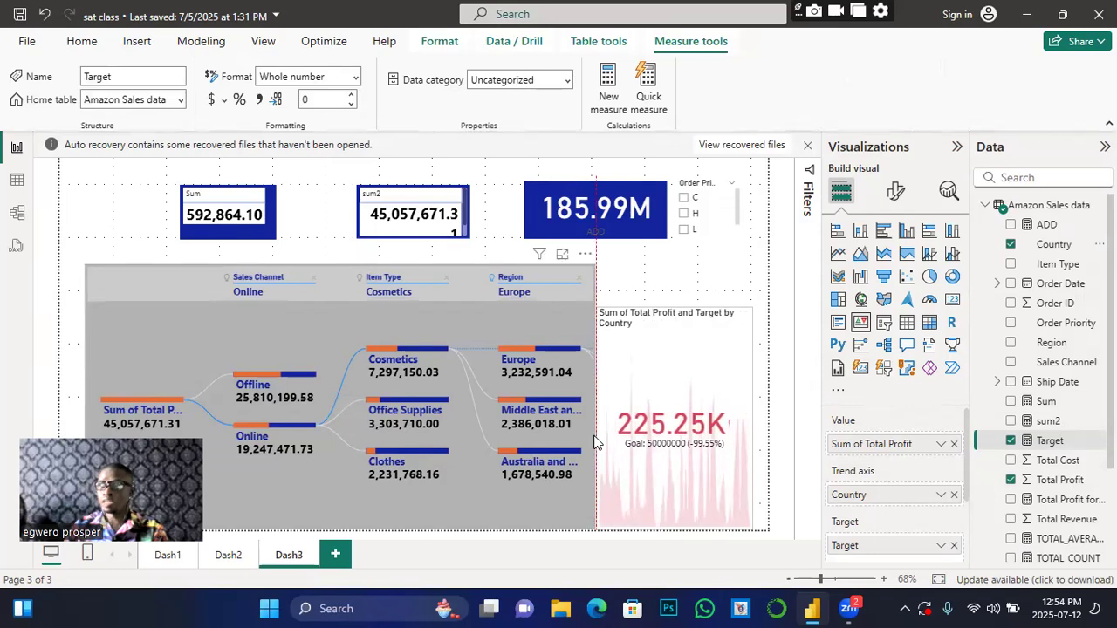
left_click_drag(744, 343, 757, 309)
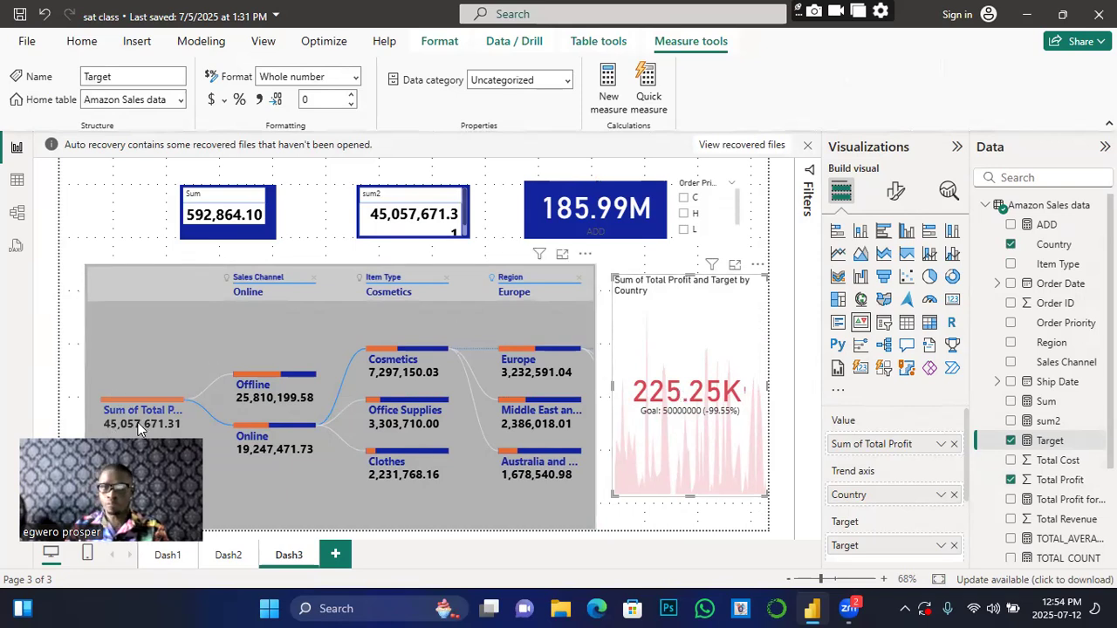
mouse_move(139, 425)
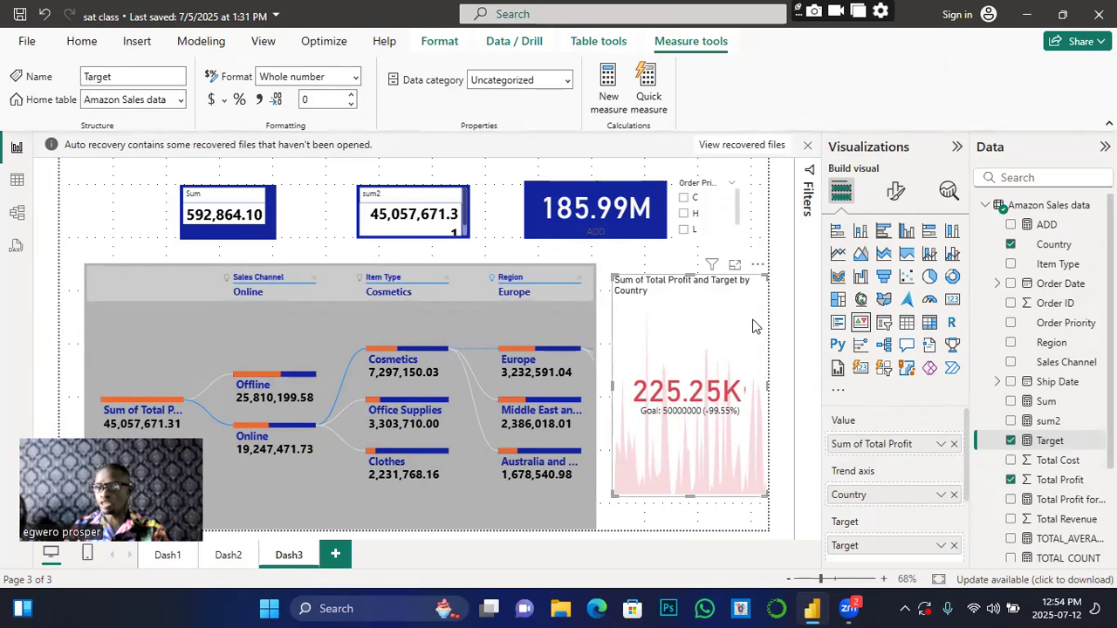
Step: Make the KPI's 225.25K callout value bold
left_click(900, 197)
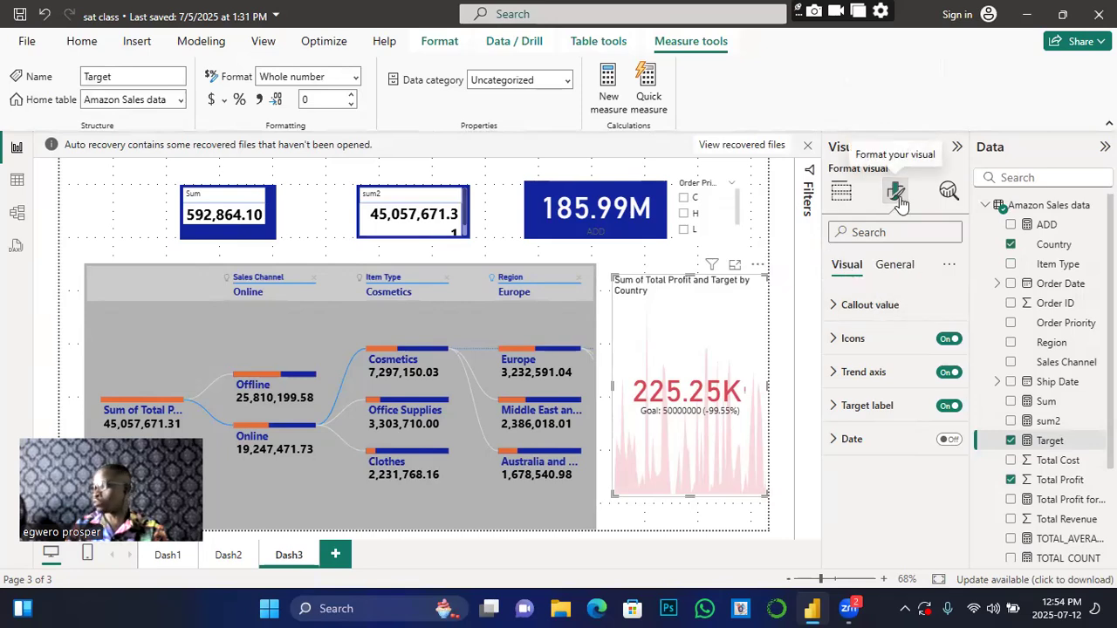
left_click(836, 307)
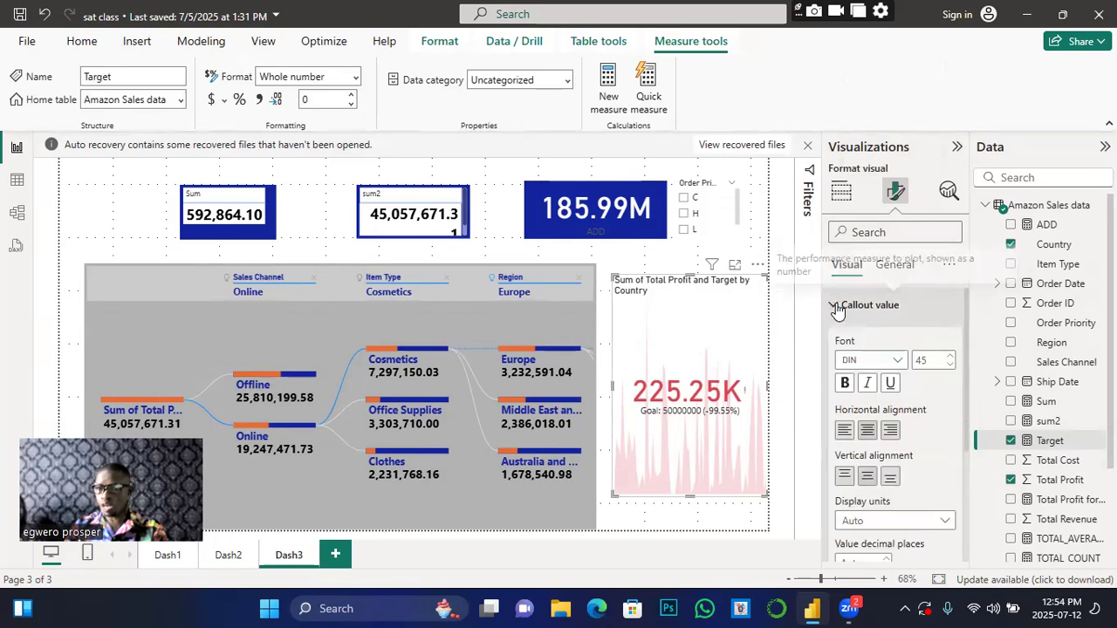
left_click(843, 386)
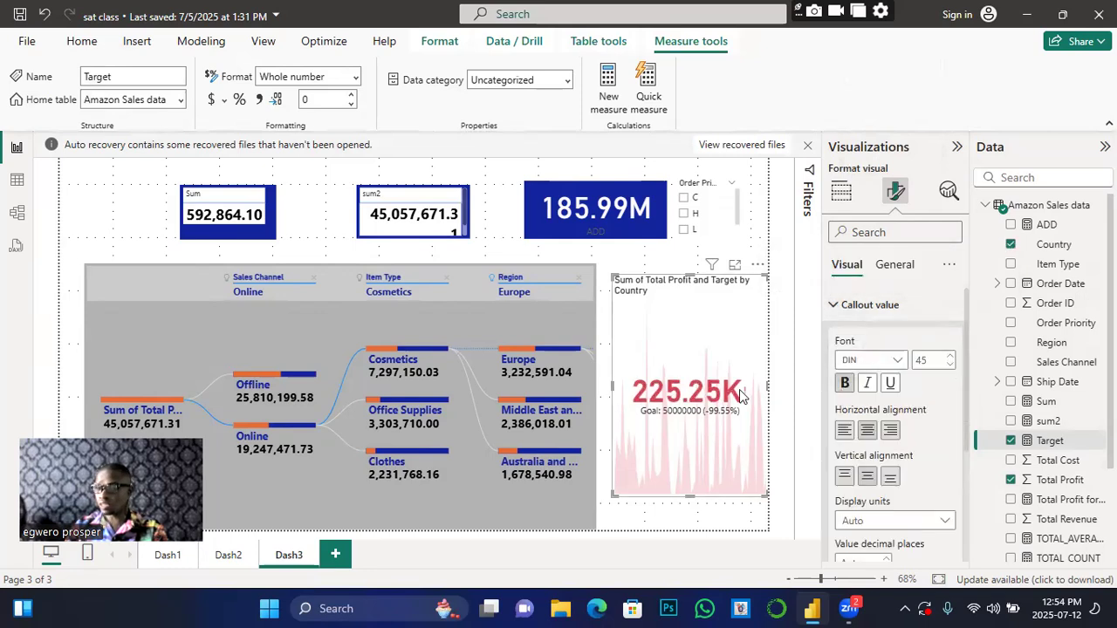
Step: Review the KPI trend axis settings, with direction High is good
scroll(869, 449, "down", 3)
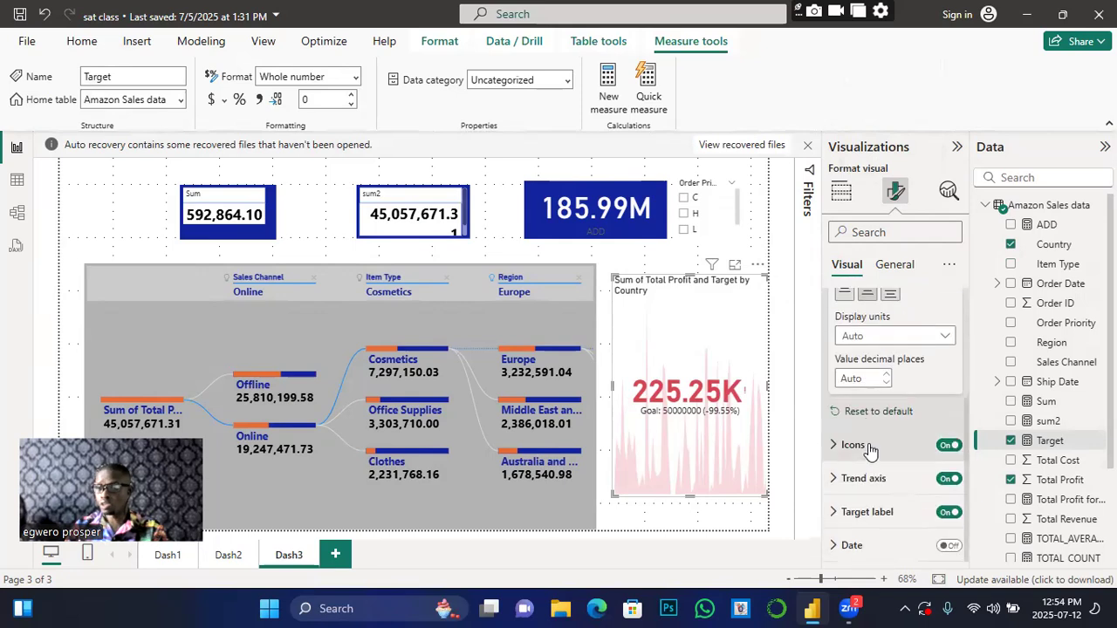
left_click(833, 481)
scroll(873, 492, "down", 3)
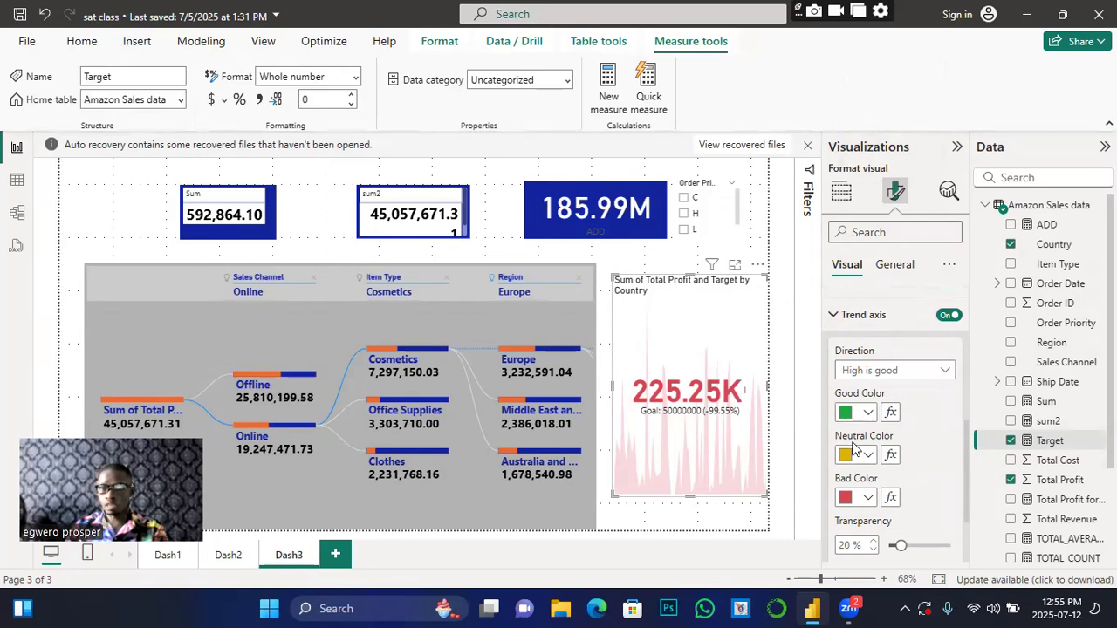
scroll(905, 441, "down", 2)
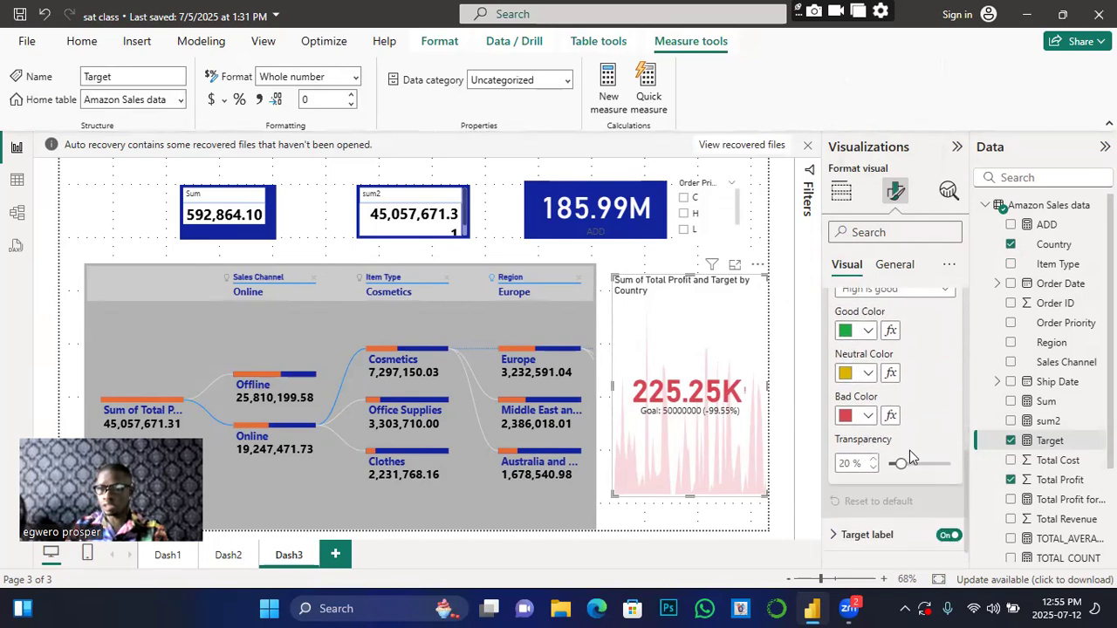
scroll(866, 453, "up", 4)
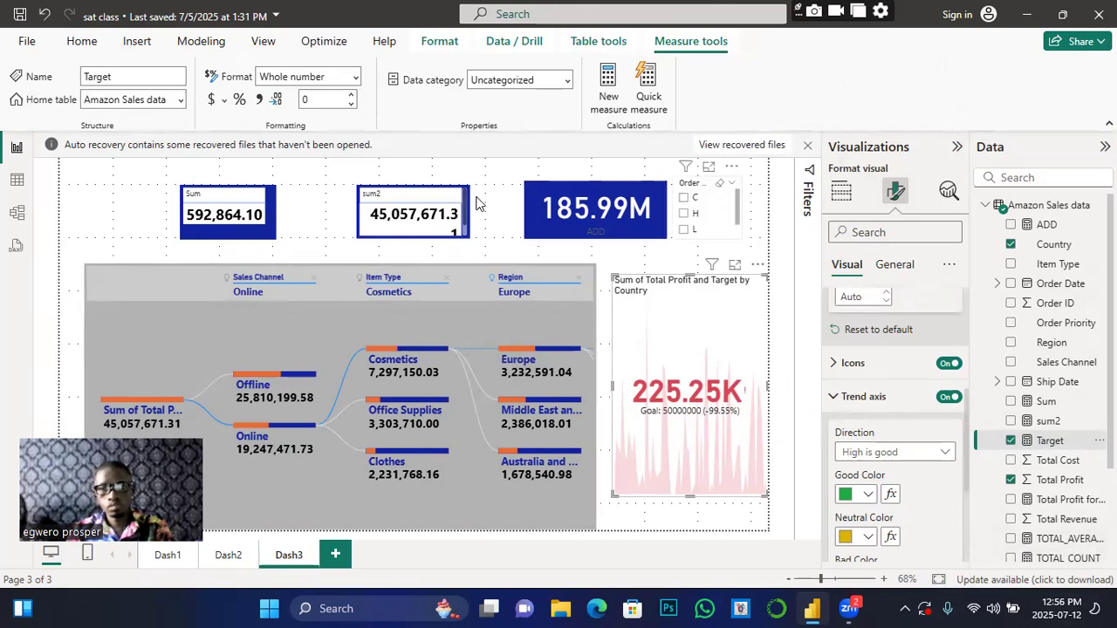
Step: Deselect the KPI and tick Target, creating a column chart of Target near 50M
left_click(104, 179)
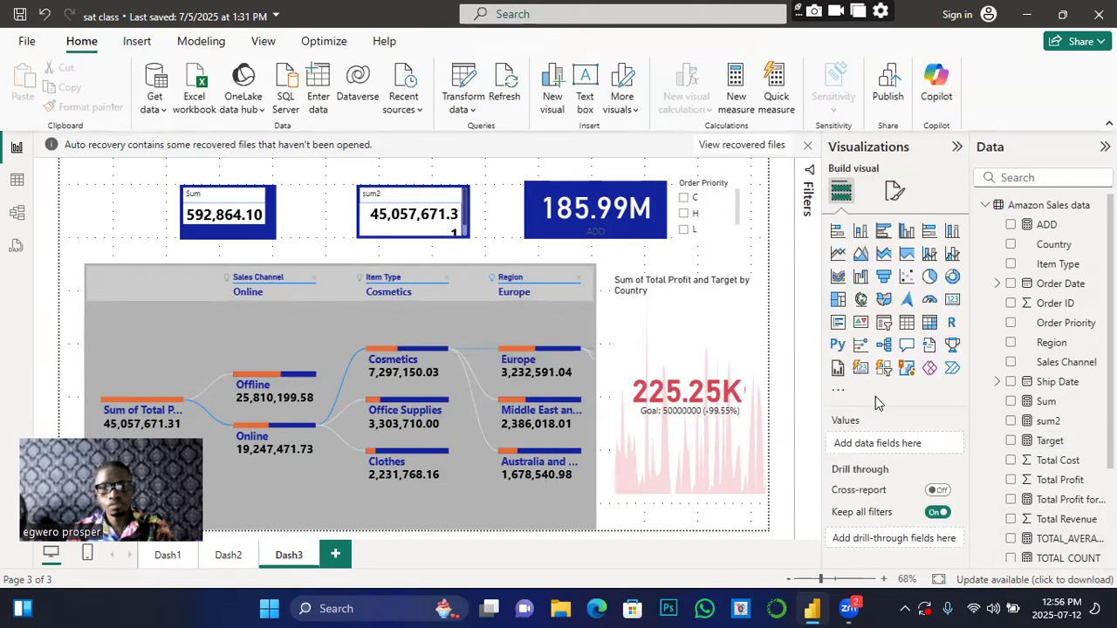
left_click(1050, 441)
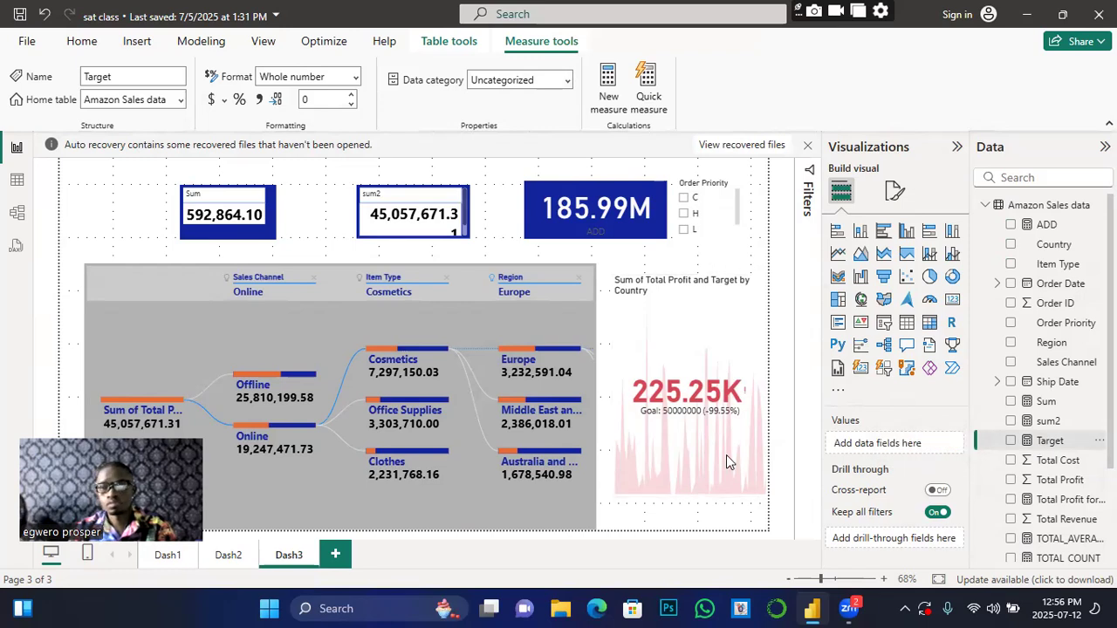
left_click(1010, 441)
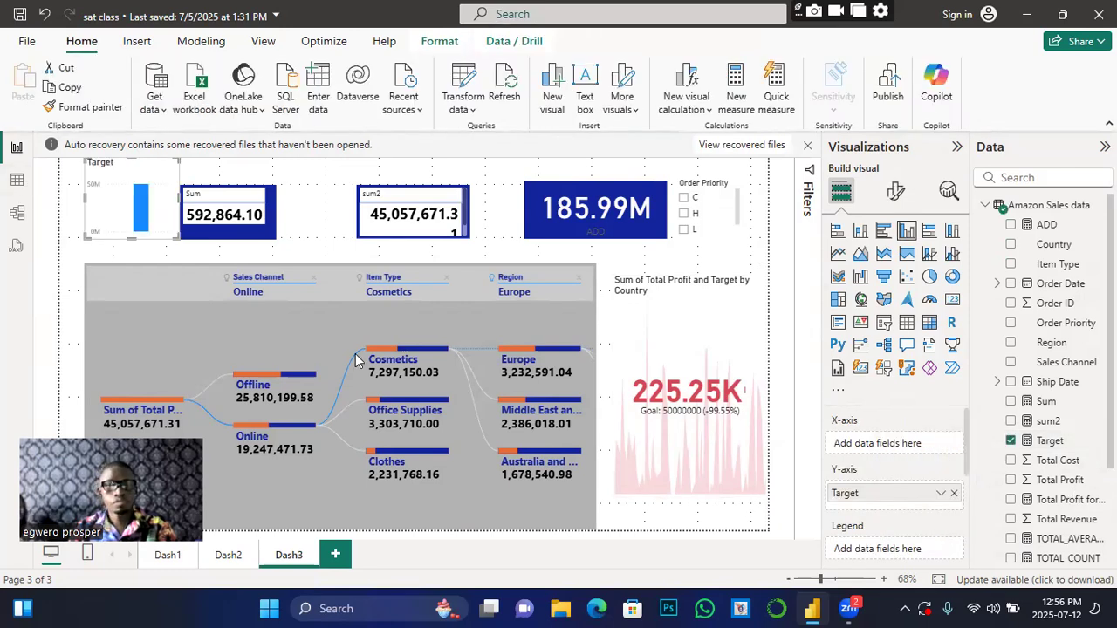
left_click(1045, 442)
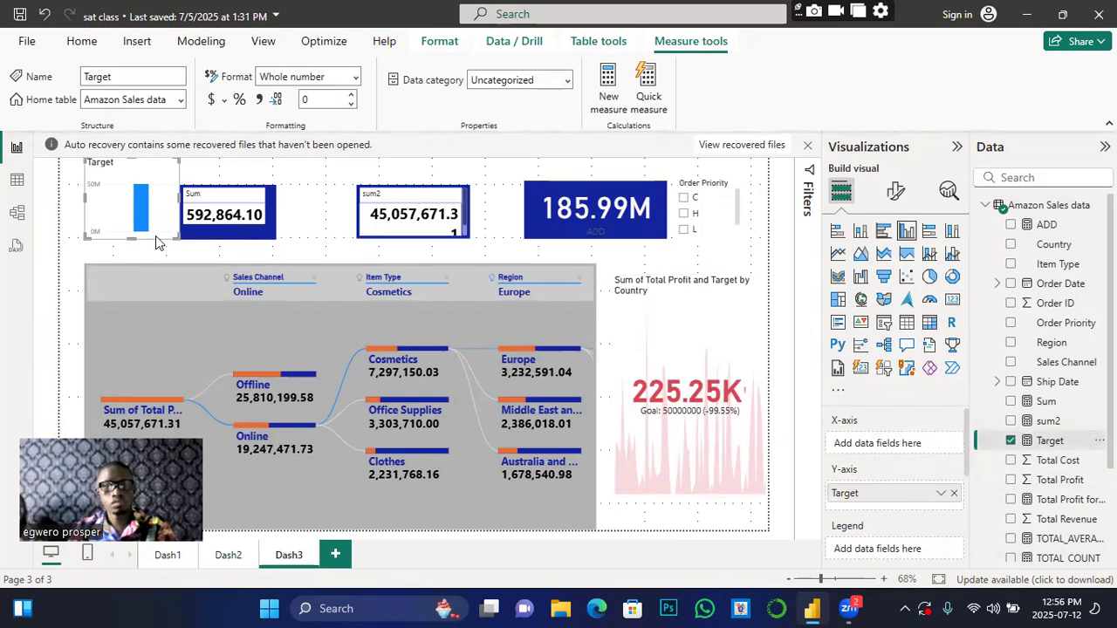
Step: Dismiss the auto-recovery notice and cancel the Auto recovery dialog
left_click(807, 147)
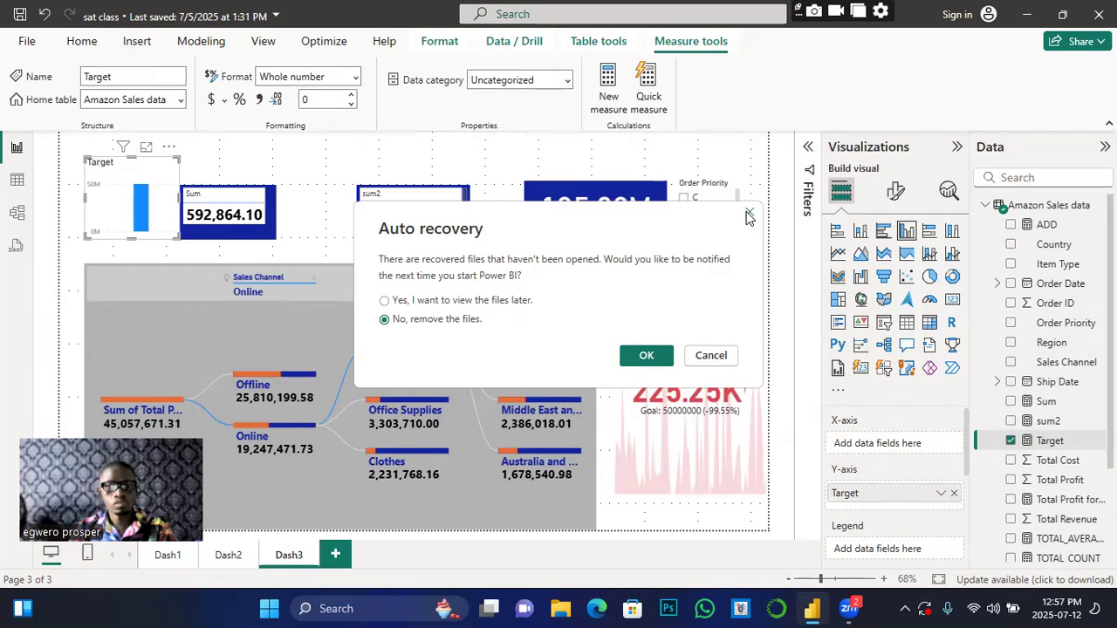
left_click(713, 356)
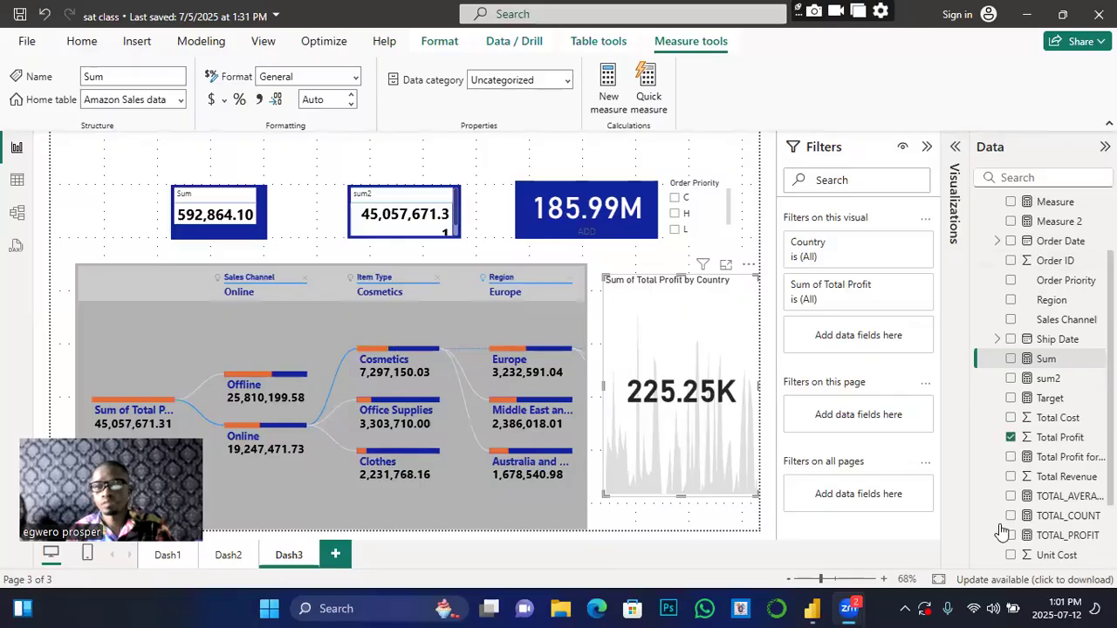
Step: Tick Target for the selected KPI so it shows Goal: 50000000 (-99.55%)
left_click(1010, 398)
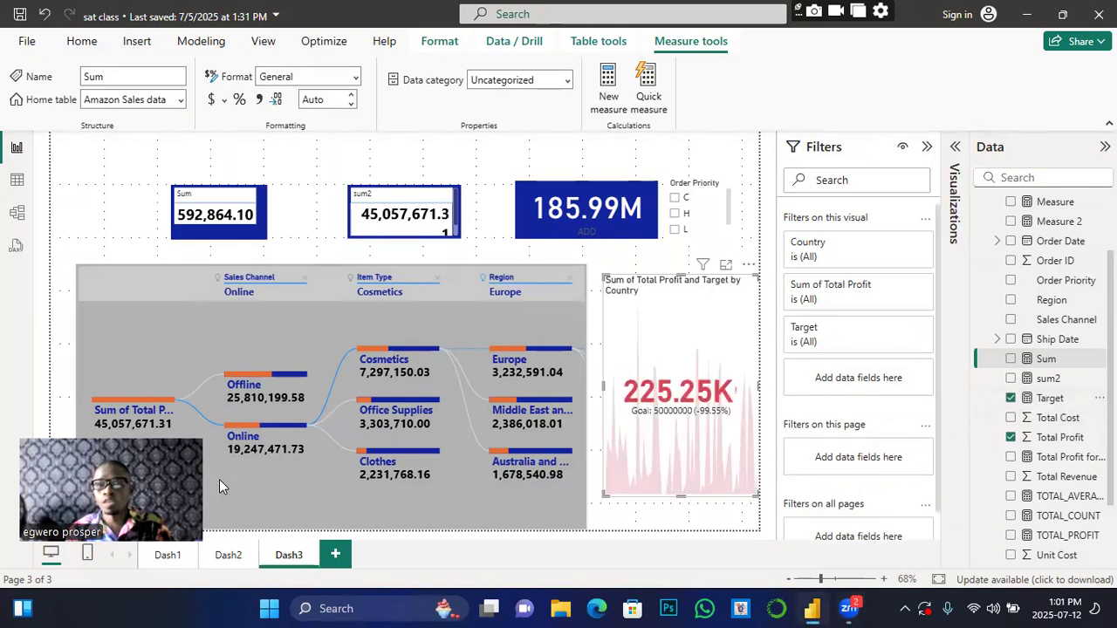
mouse_move(267, 432)
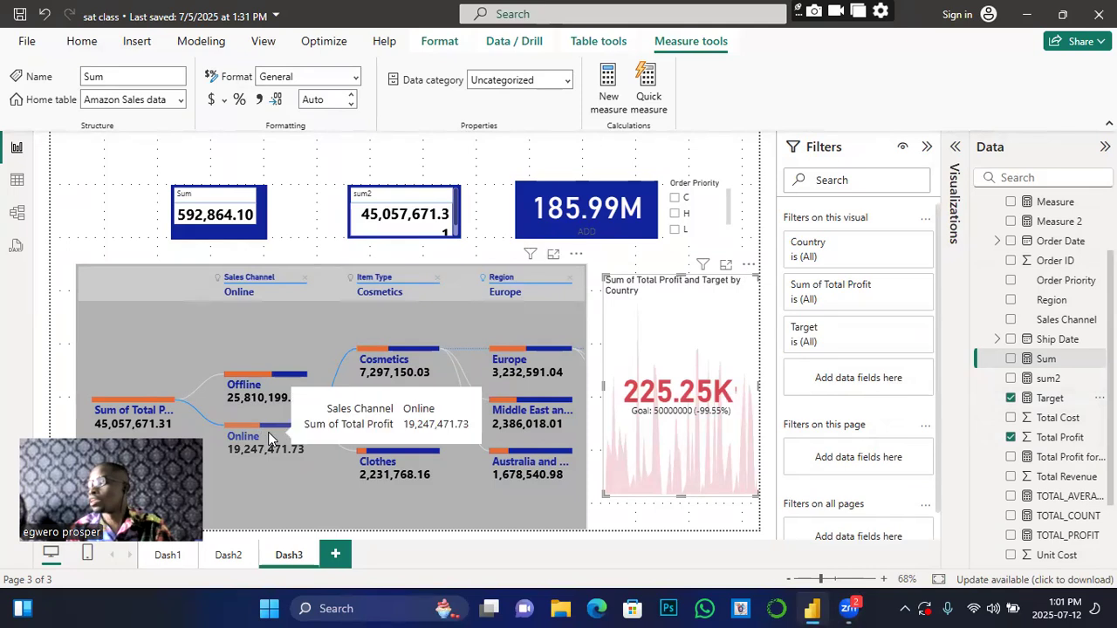